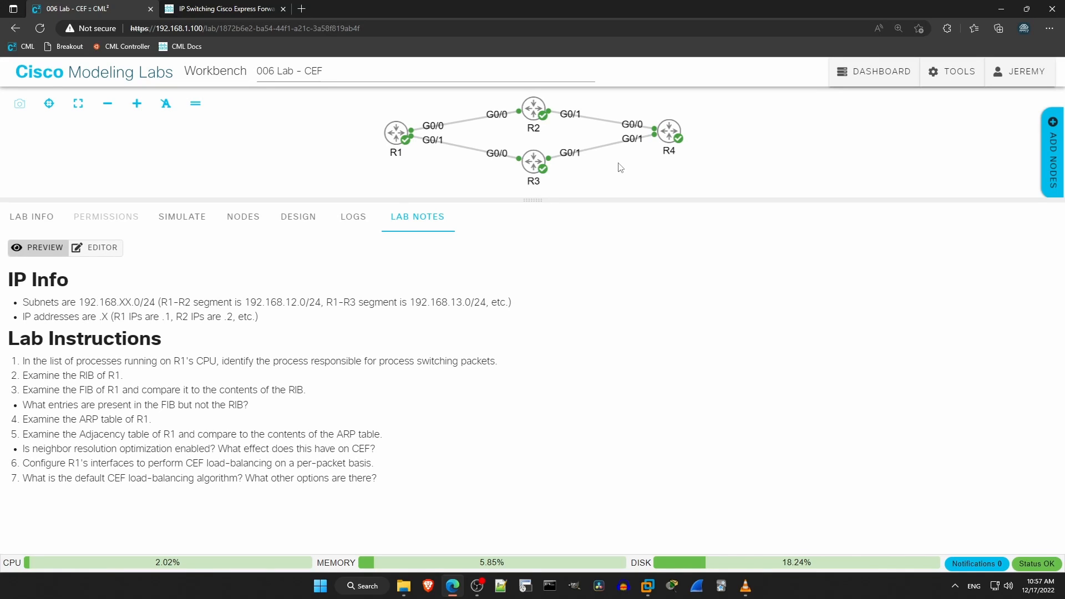
- Highlight the first lab instruction in the Lab Notes while reading it
left_click_drag(23, 360, 497, 364)
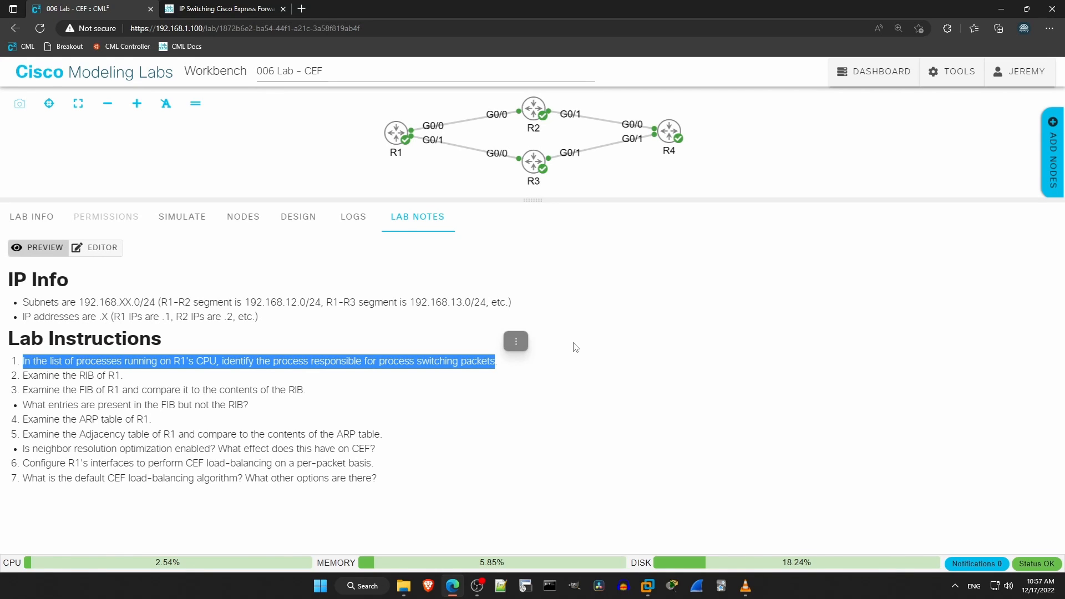
- In R1's console enter privileged mode and run show processes cpu, paging then quitting the output
left_click(398, 135)
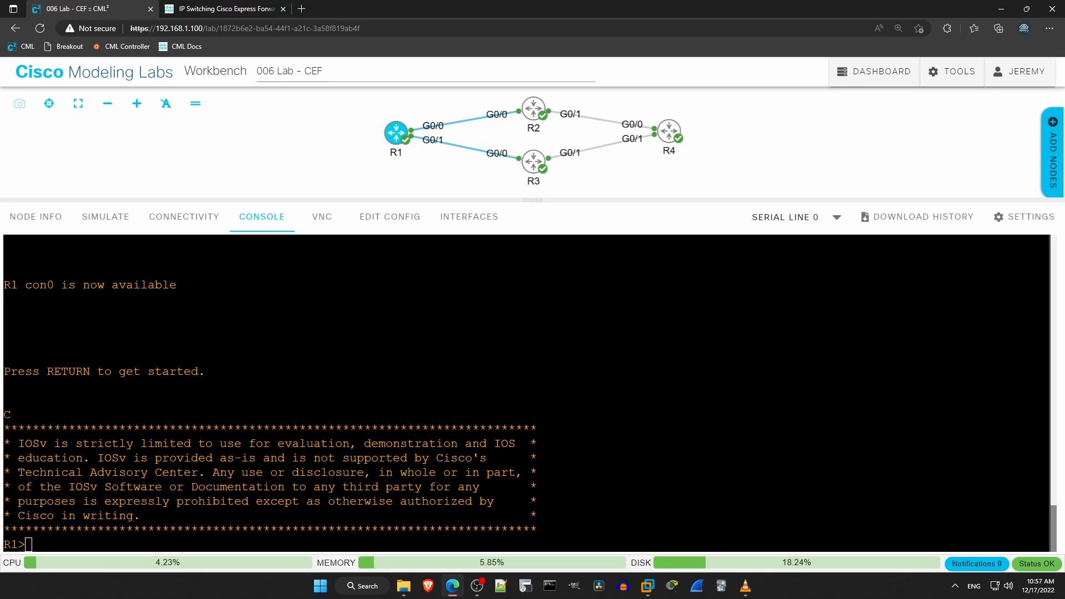
key("Return")
type("en")
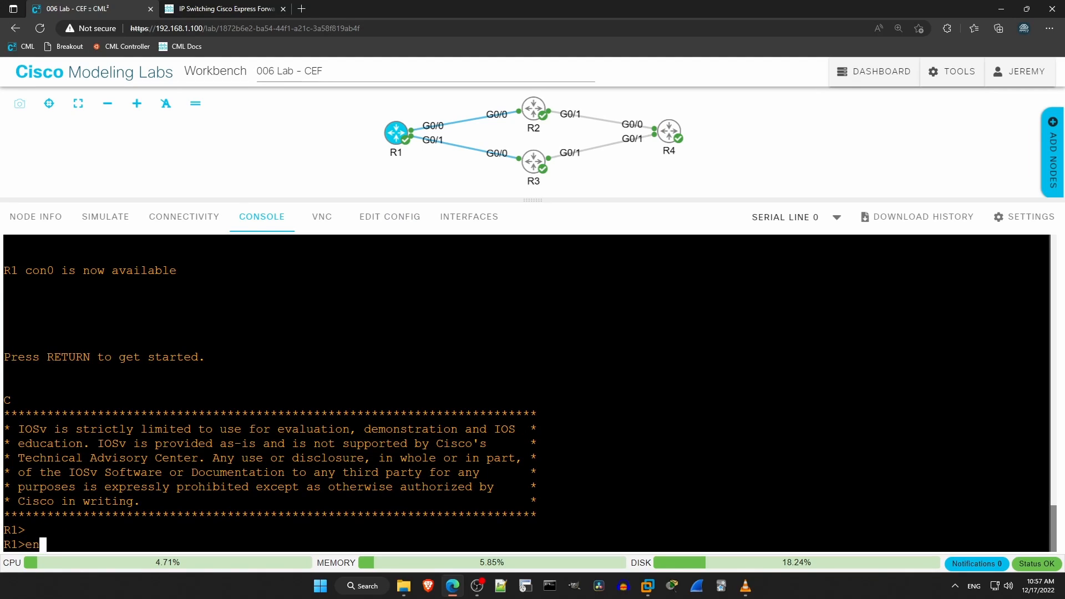
key("Return")
type("show proc")
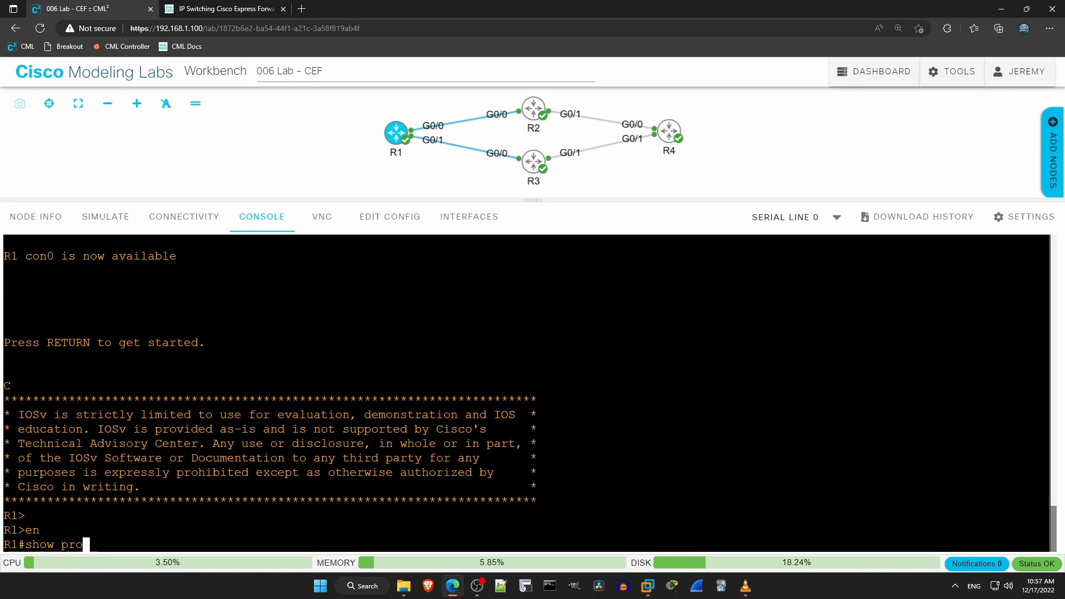
key("Tab")
type("?")
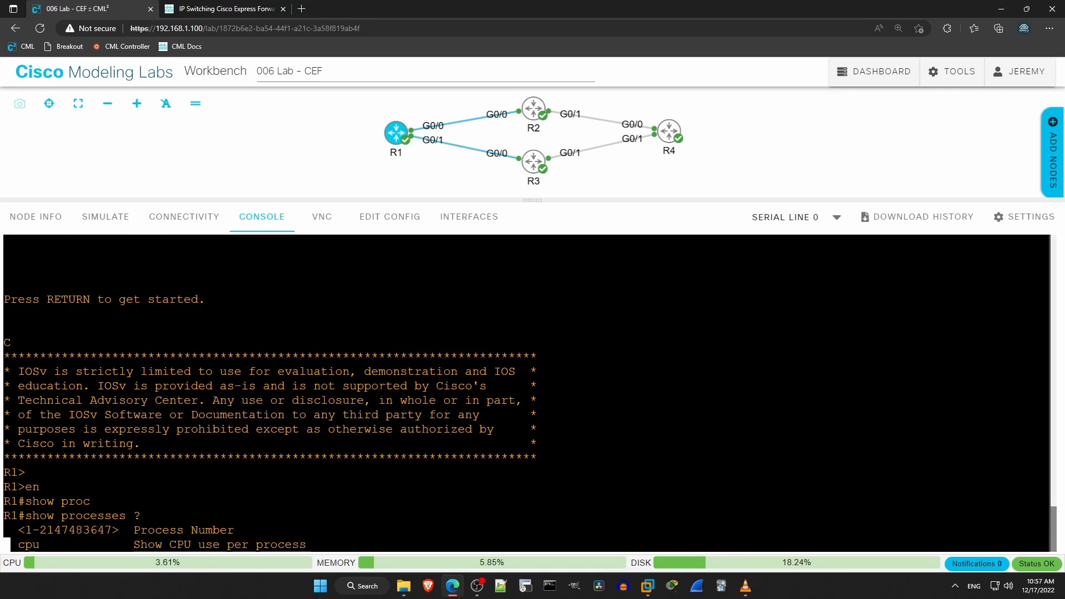
type("cpu")
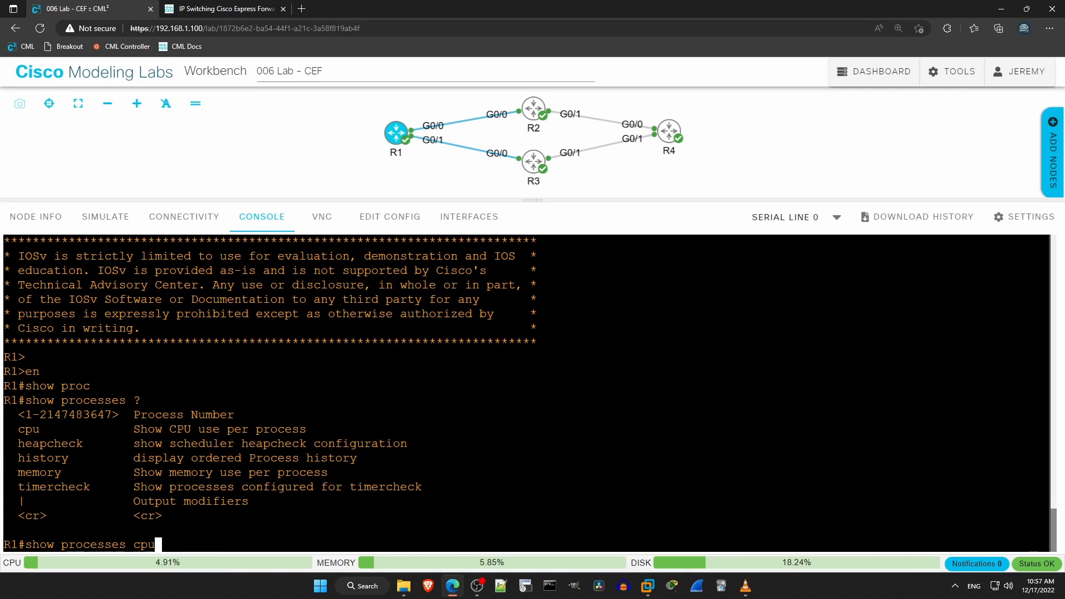
key("Return")
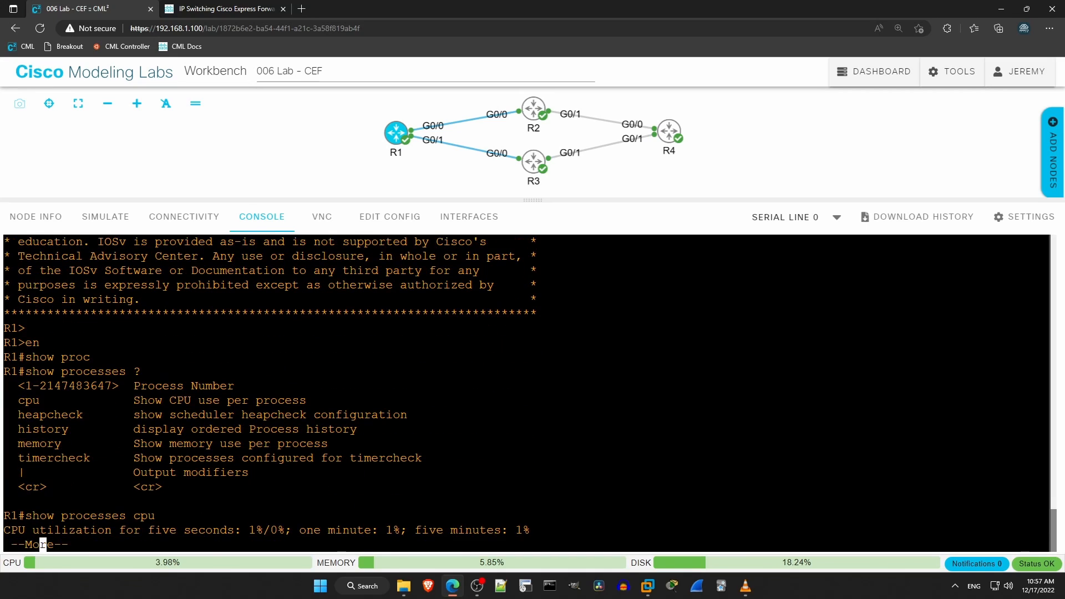
key("space")
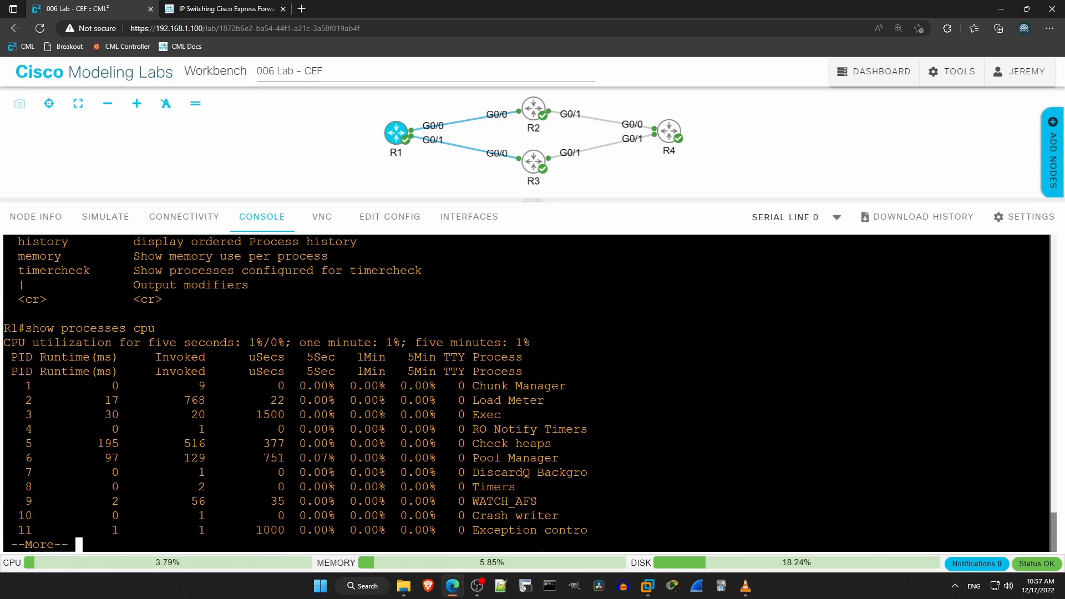
key("q")
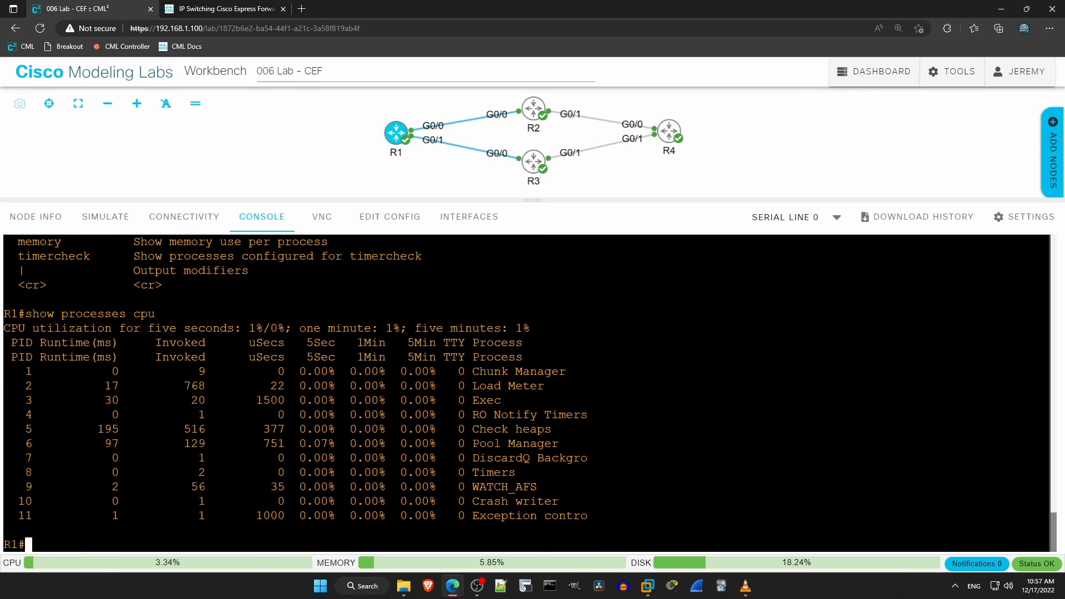
- Filter the process list with '| i IP Input' and highlight the IP Input process-switching process
key("Up")
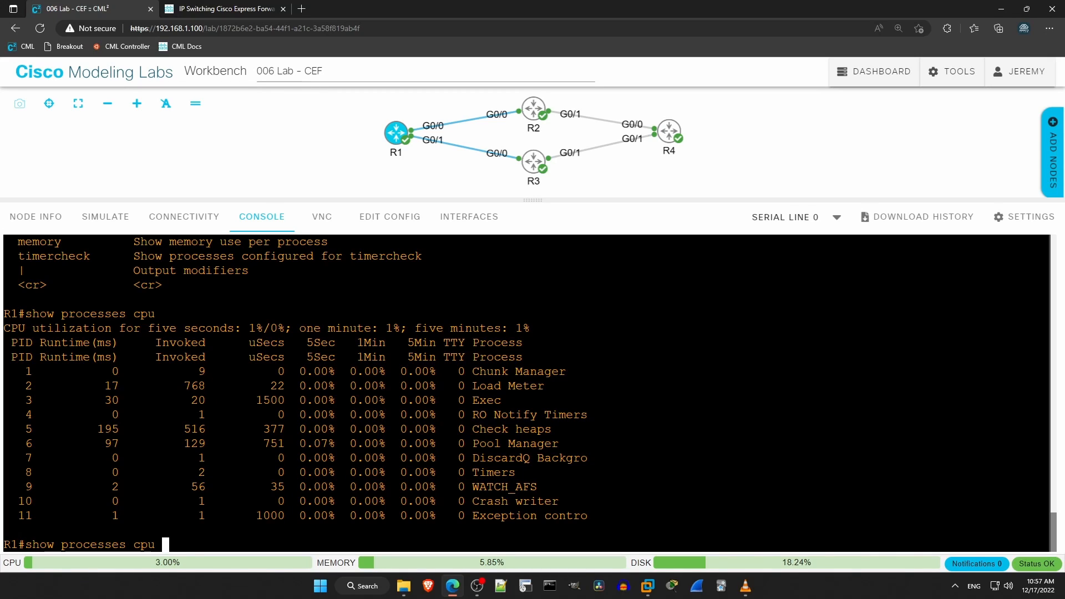
type("| i ")
type("ip input")
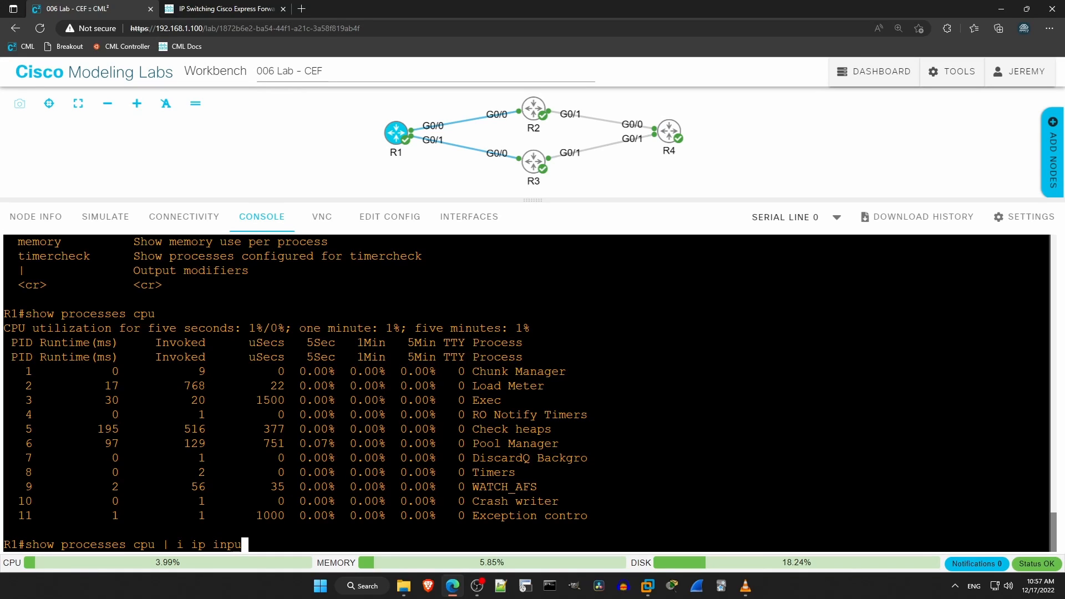
key("Return")
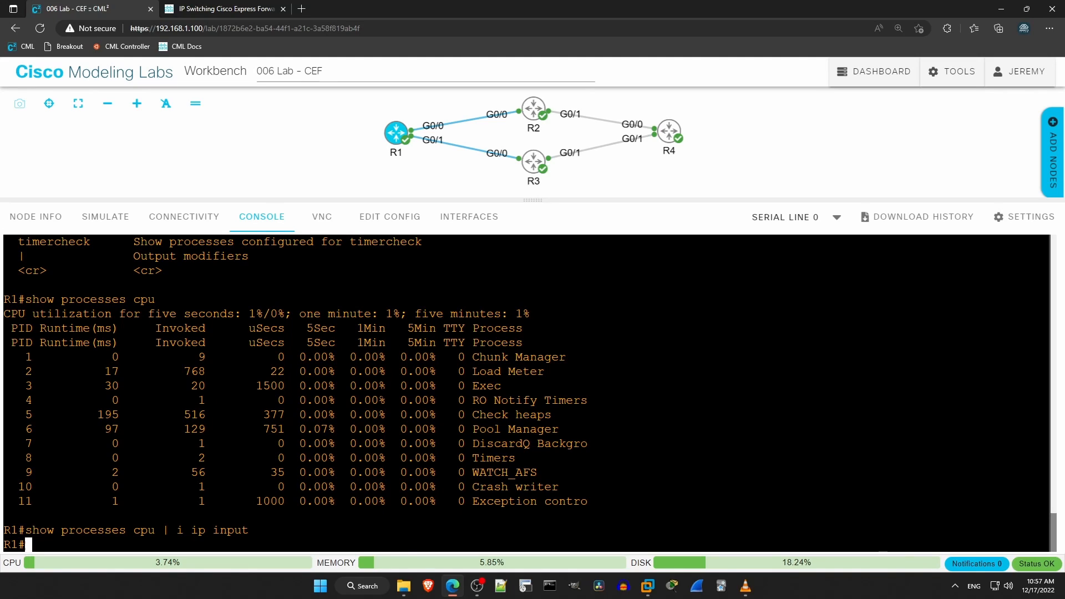
key("Up")
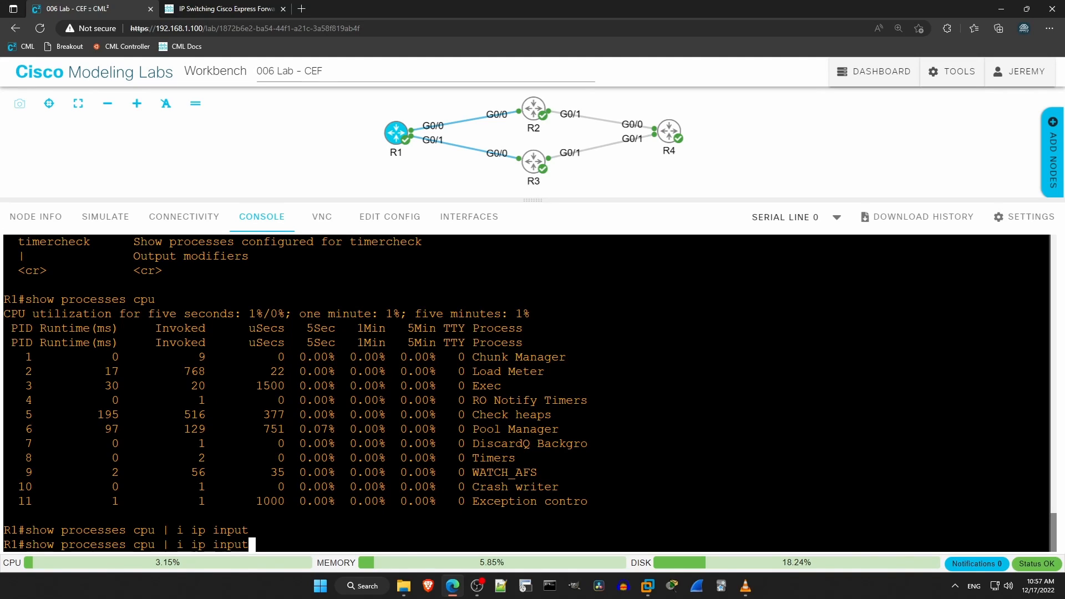
key("BackSpace")
key("BackSpace")
key("BackSpace")
key("BackSpace")
key("BackSpace")
key("BackSpace")
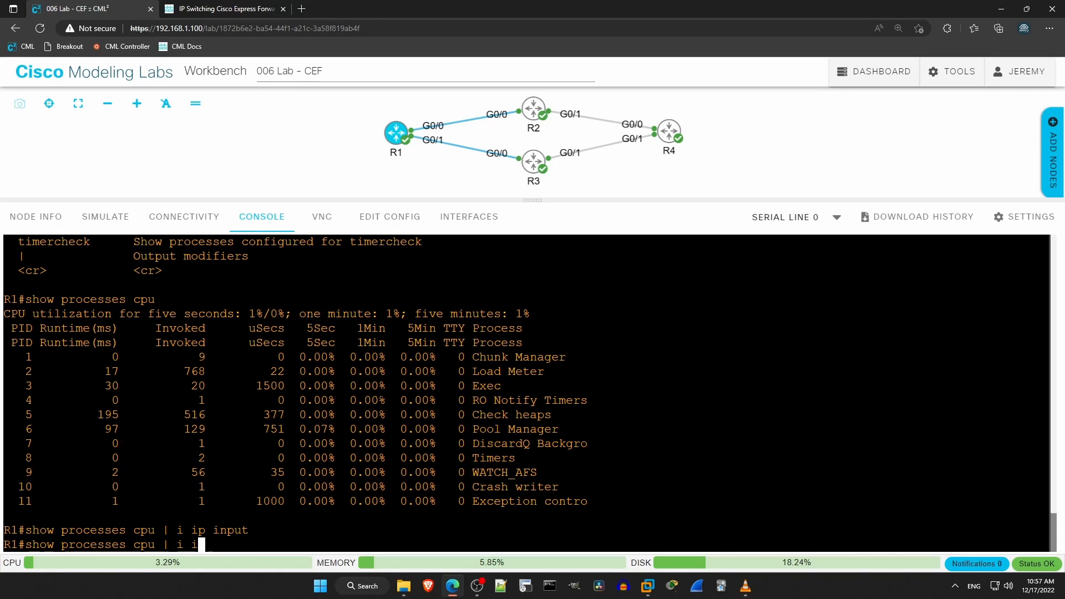
key("BackSpace")
type("IP")
type(" Input")
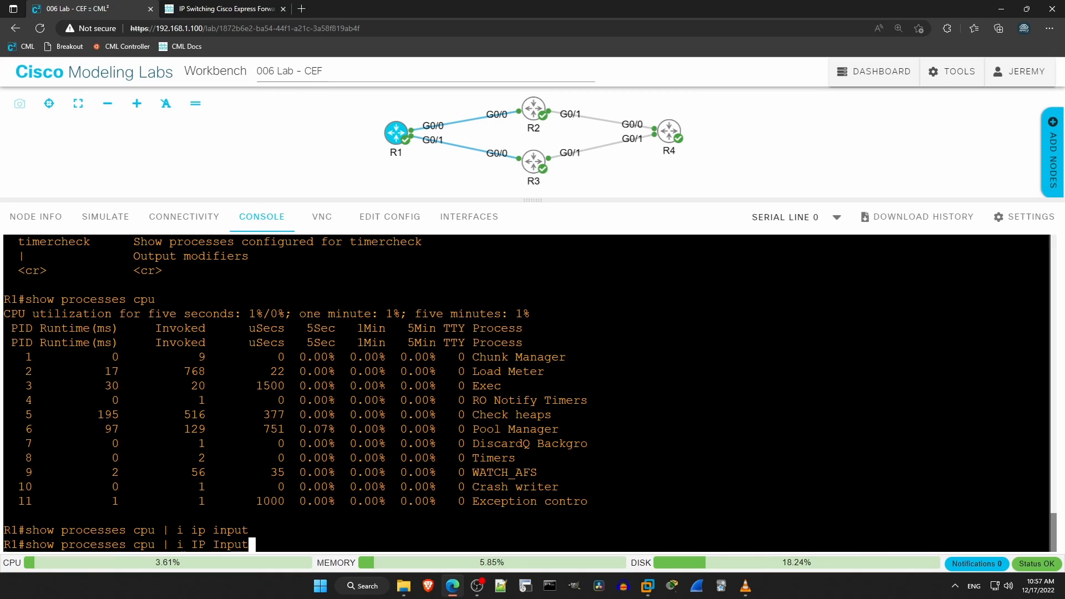
key("Return")
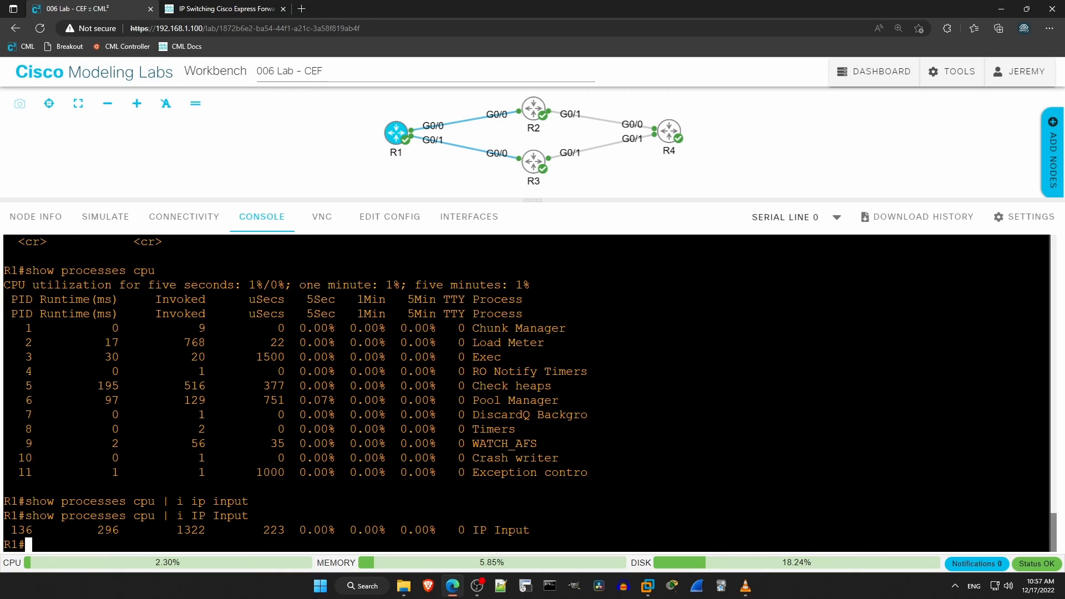
left_click_drag(530, 530, 471, 530)
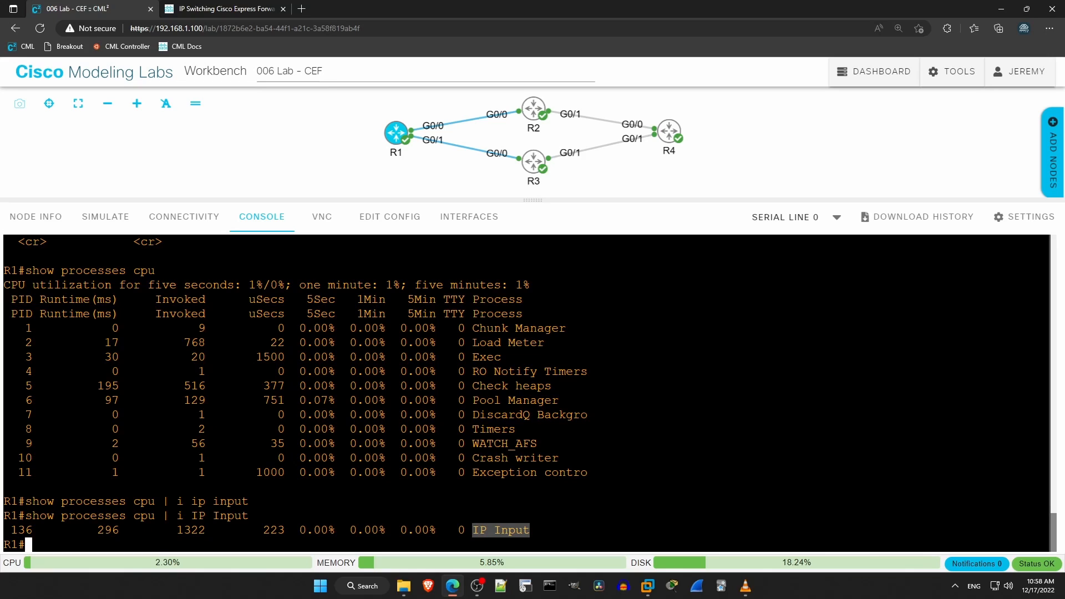
- Return to the Lab Notes and read instructions 2–4 on R1's RIB, FIB comparison and FIB-only entries
left_click(323, 153)
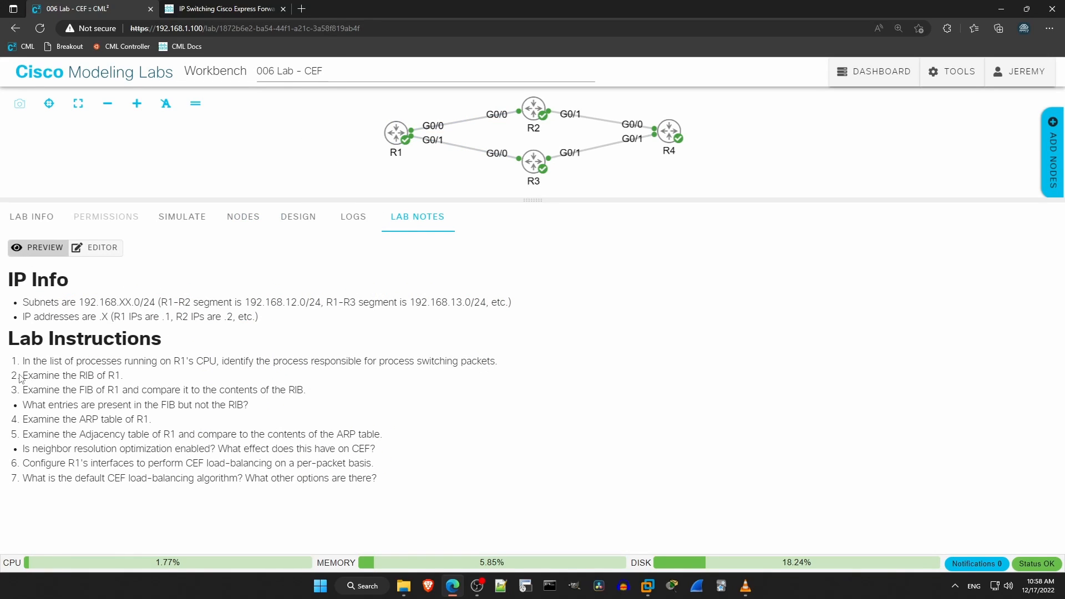
left_click_drag(21, 376, 125, 378)
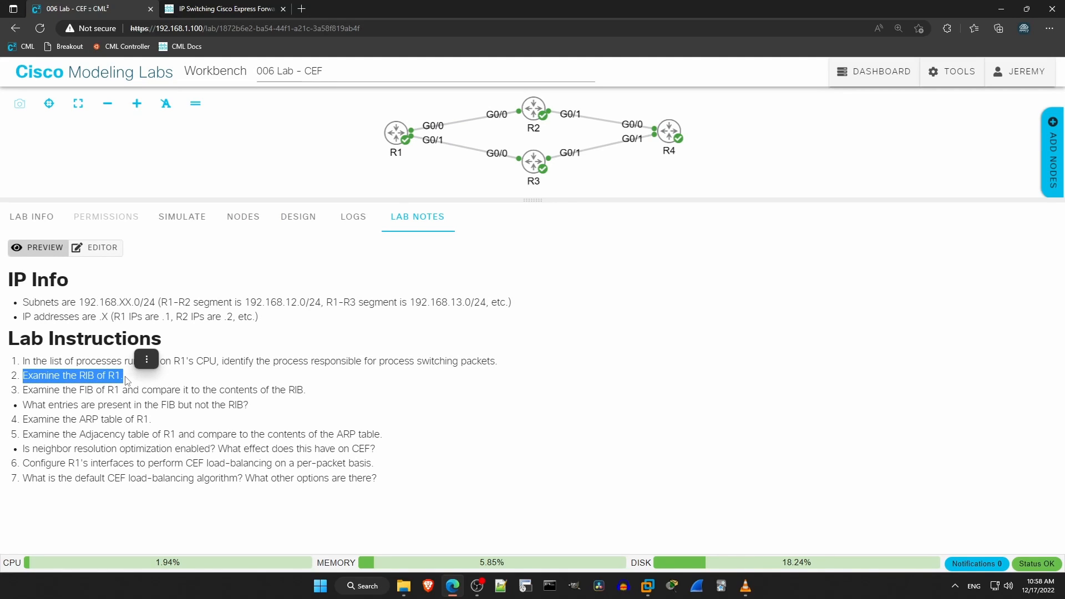
left_click_drag(23, 391, 327, 397)
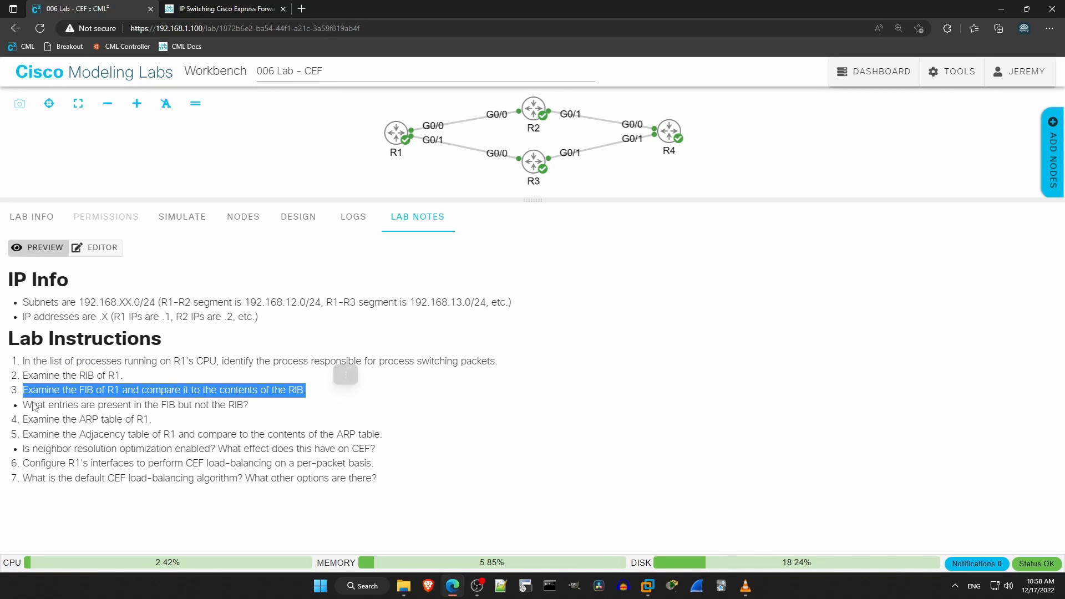
left_click_drag(22, 407, 338, 410)
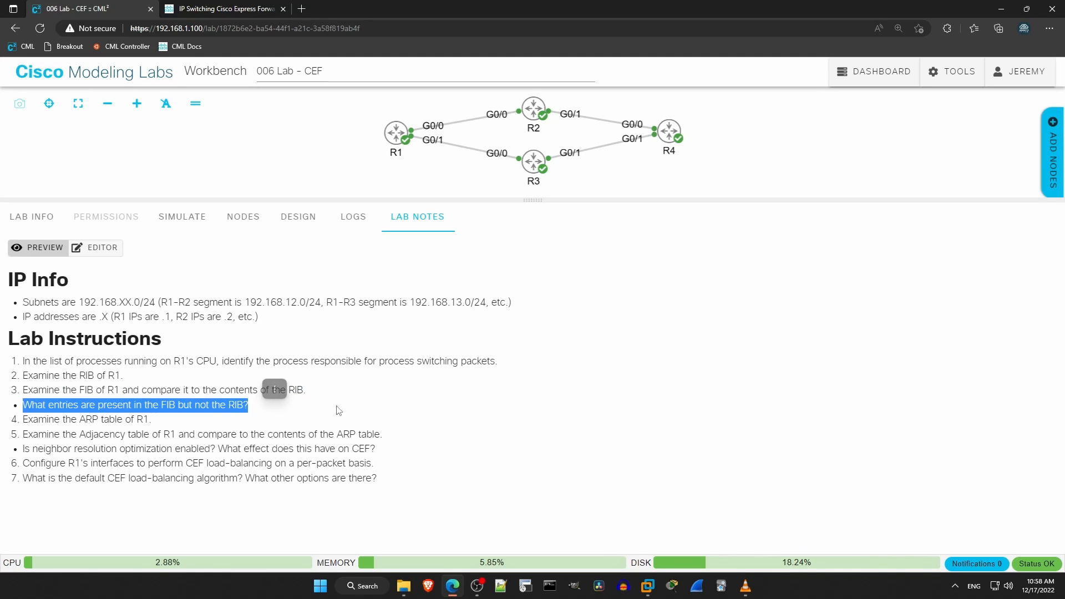
left_click(453, 347)
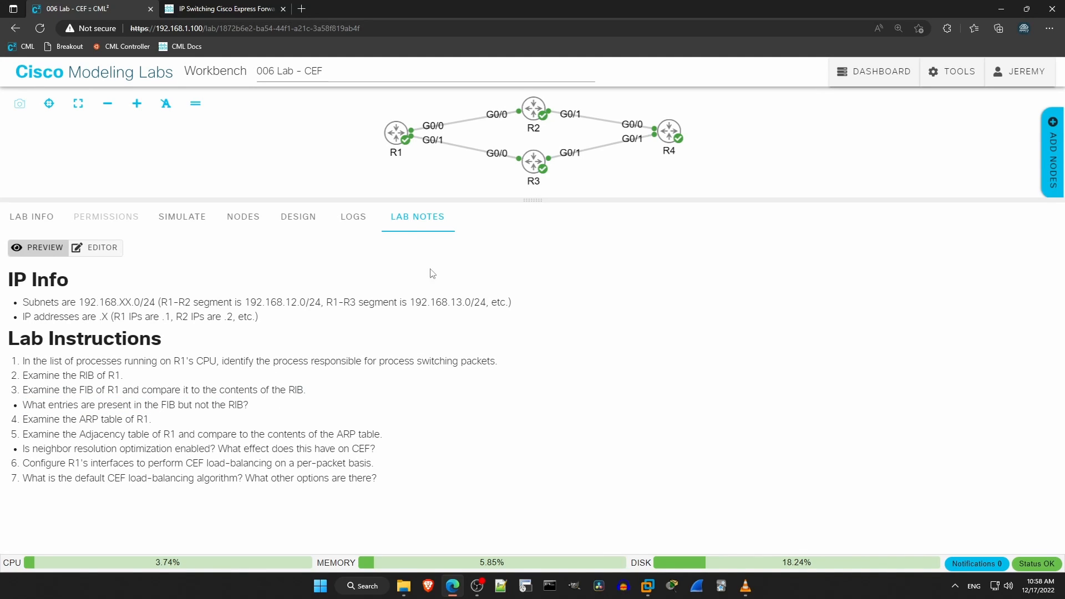
- Show R1's routing table and highlight the two static routes to 8.8.4.4
left_click(395, 133)
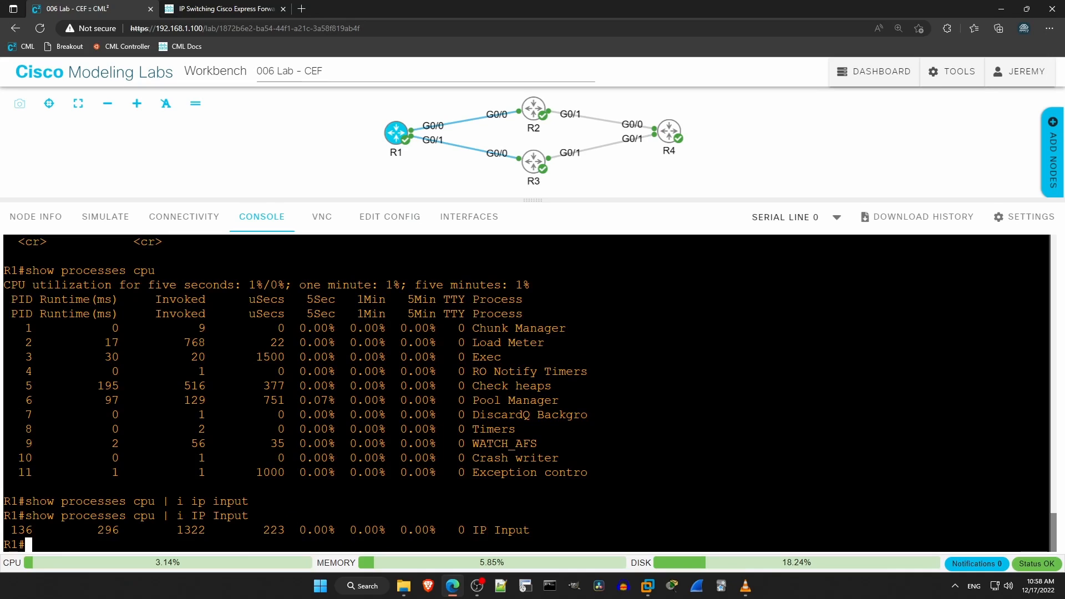
key("Return")
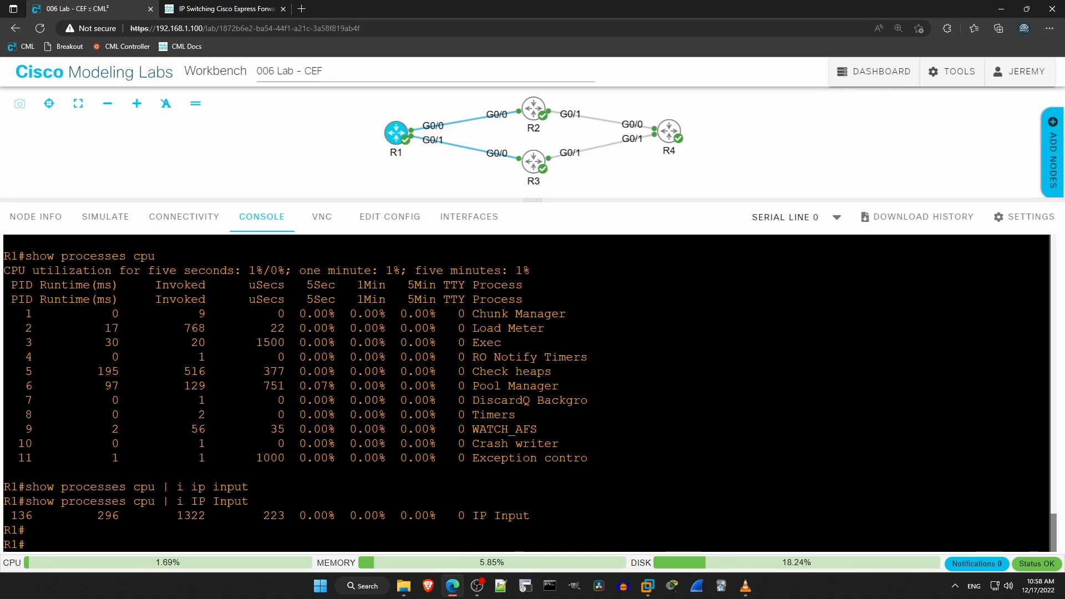
type("show ip route")
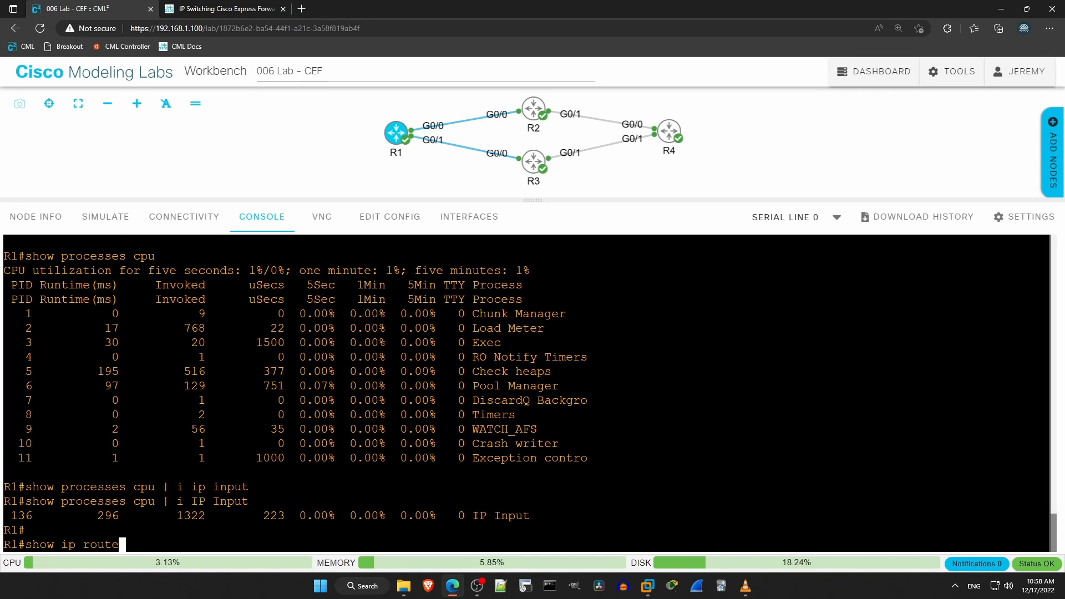
key("Return")
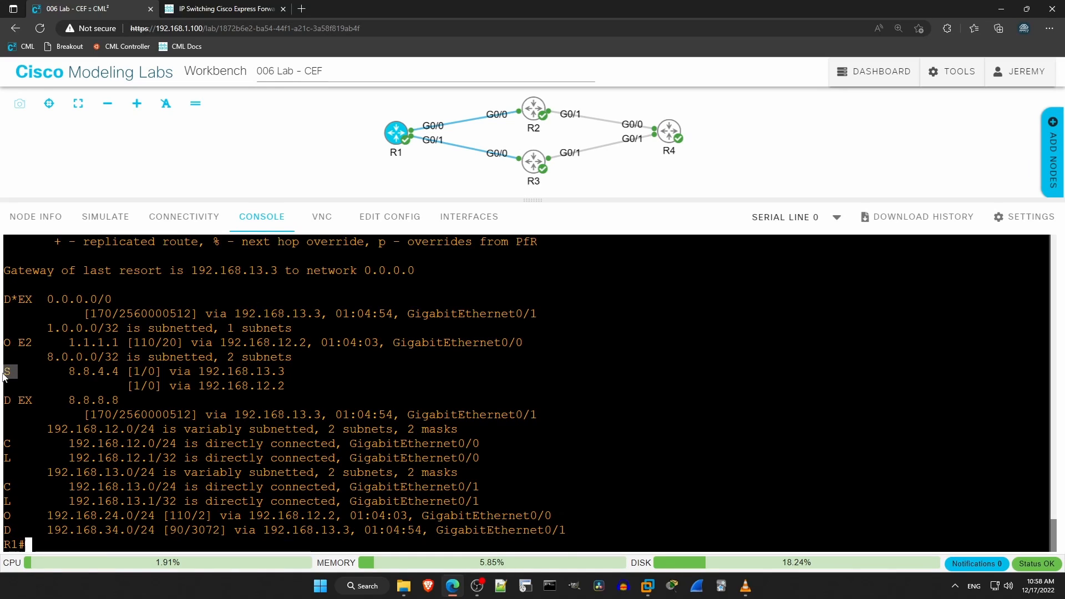
left_click_drag(62, 371, 291, 386)
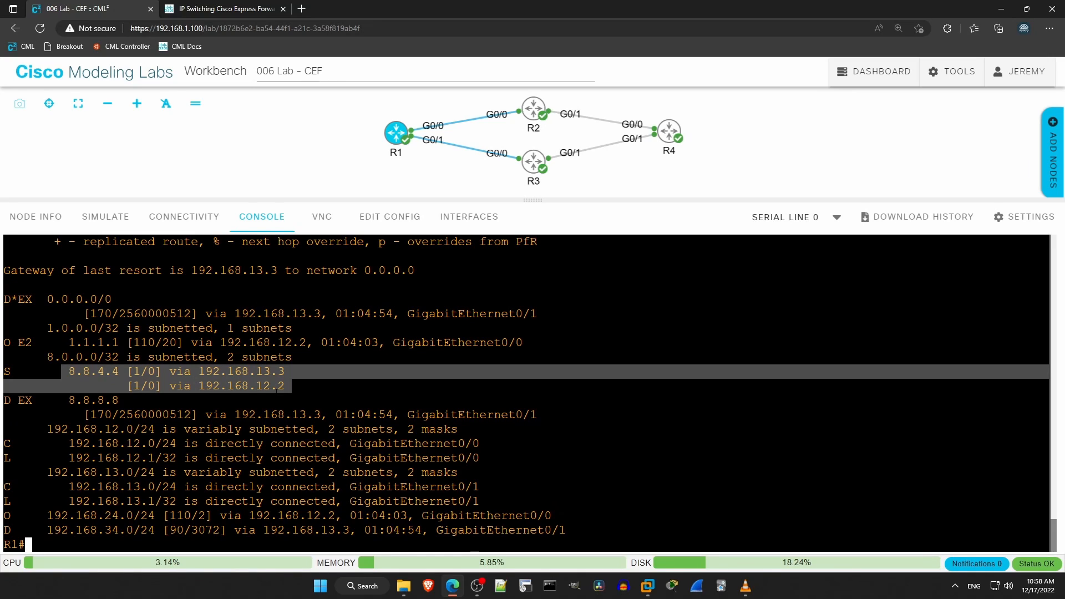
left_click(9, 447)
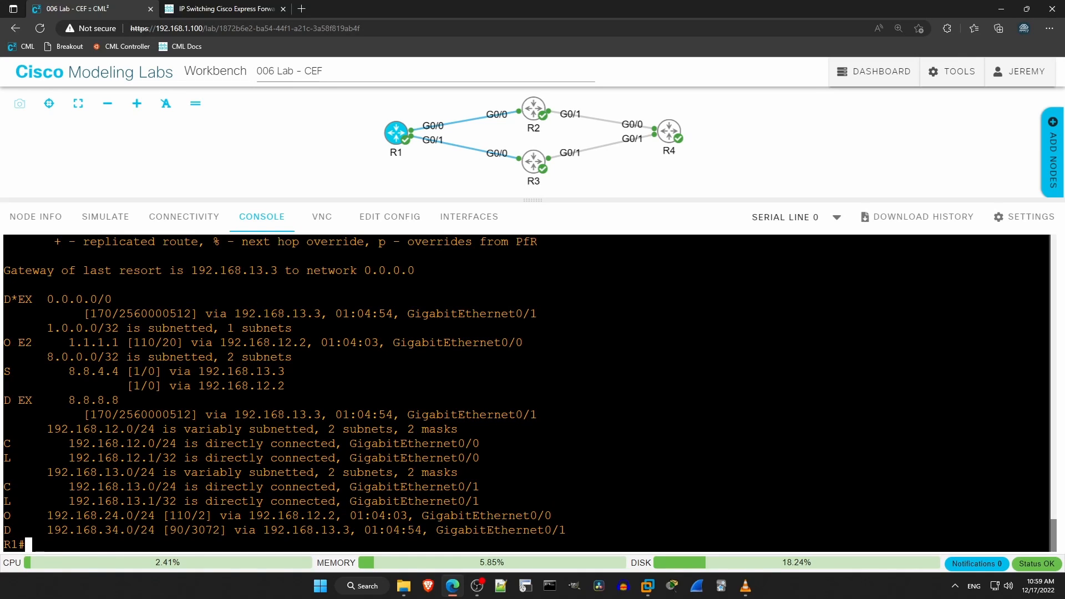
type("show ip route 192")
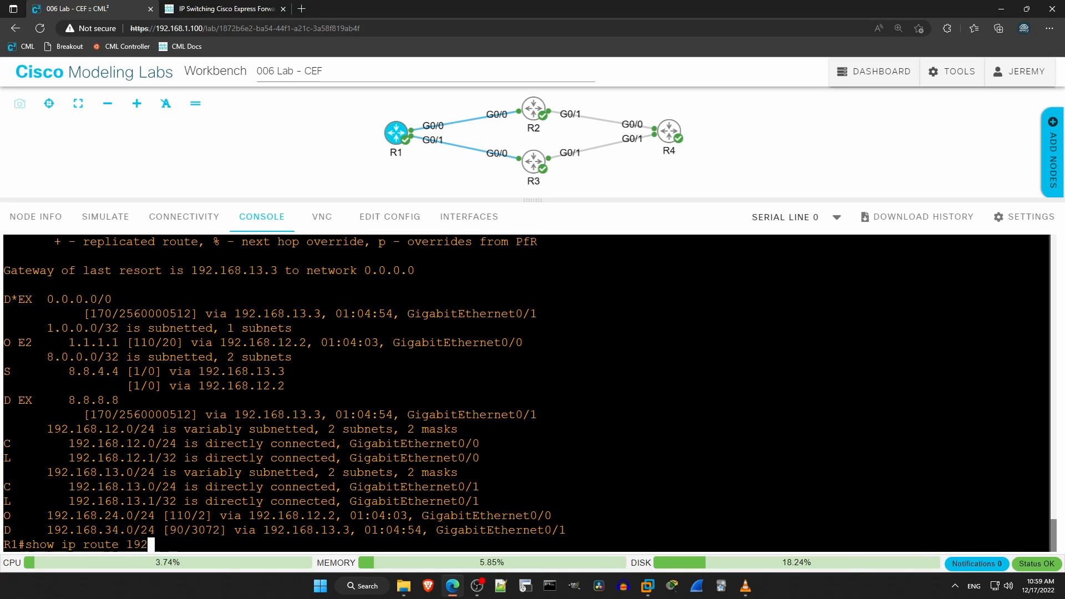
type(".168.24.4")
- Look up the route to 192.168.24.4 and highlight the address and its matching network 192.168.24.0/24
key("Return")
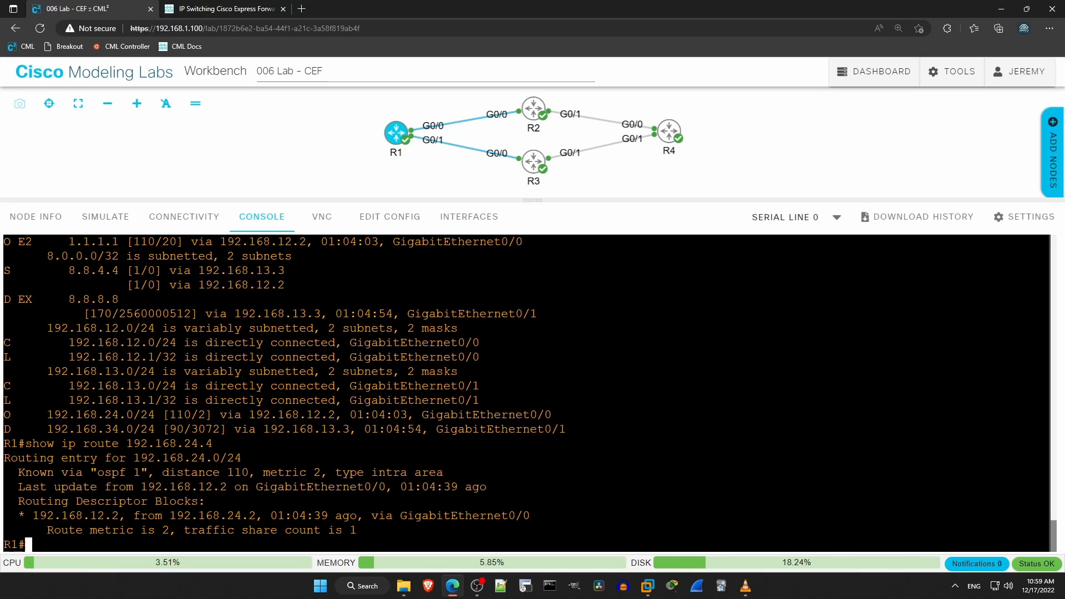
left_click_drag(126, 443, 213, 443)
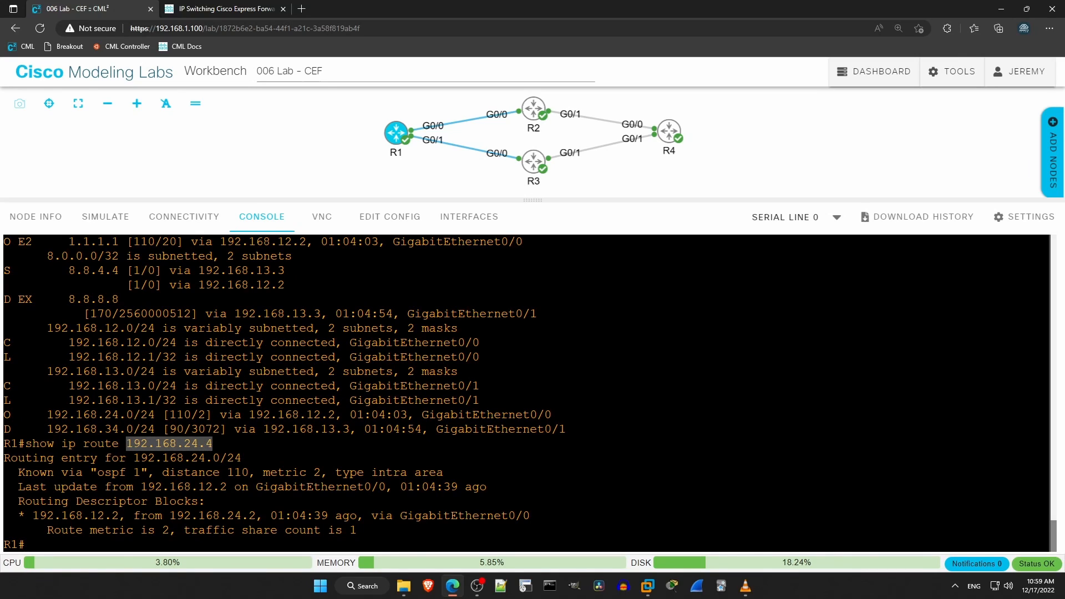
left_click_drag(134, 457, 241, 457)
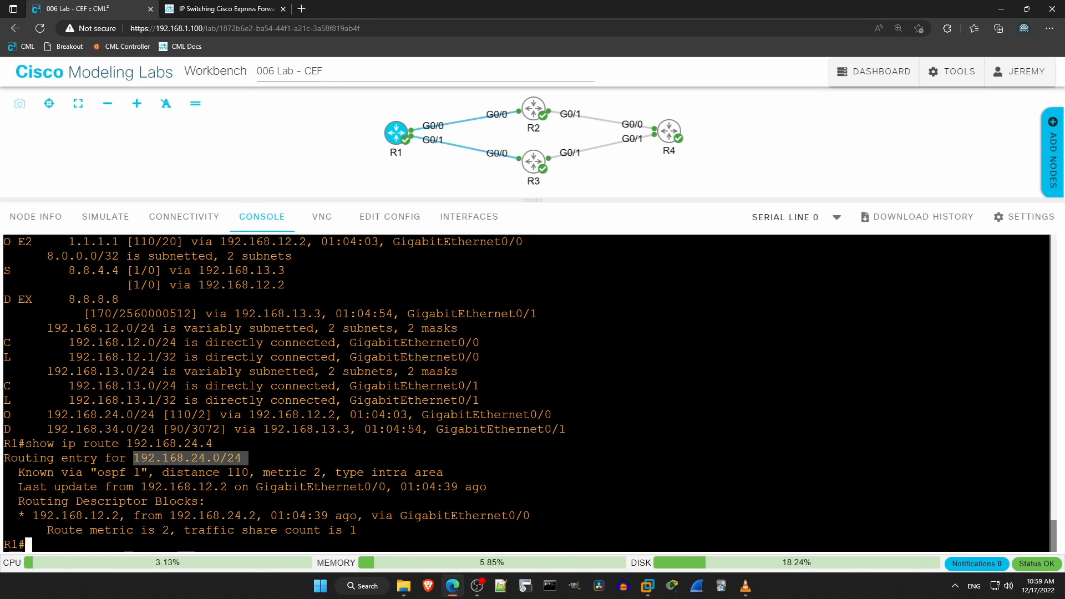
left_click(533, 499)
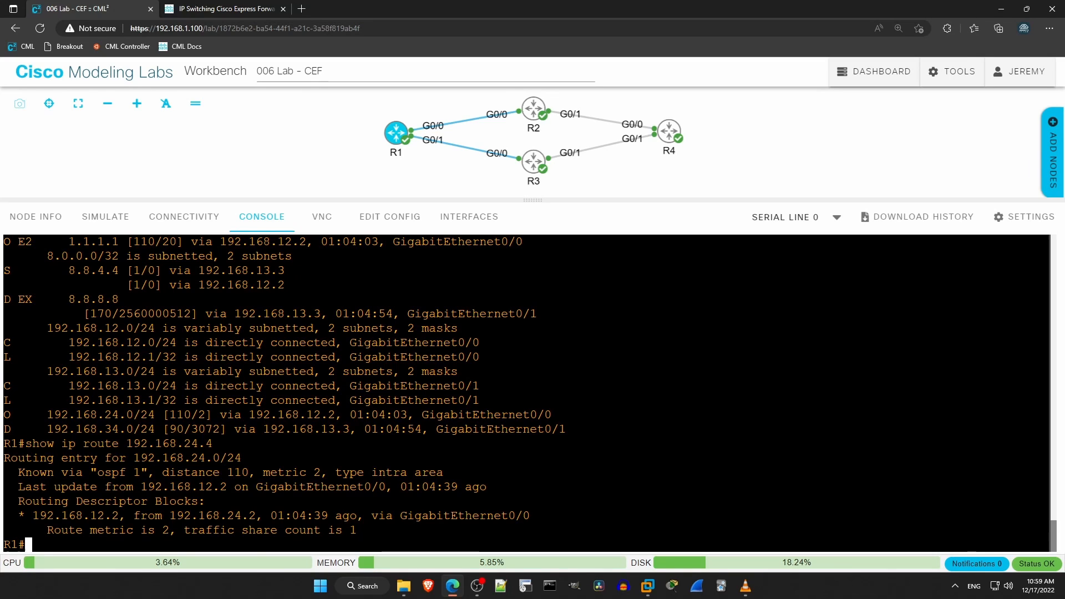
type("show ip cef")
- List R1's full CEF table and highlight the Prefix and Interface column headings
key("Return")
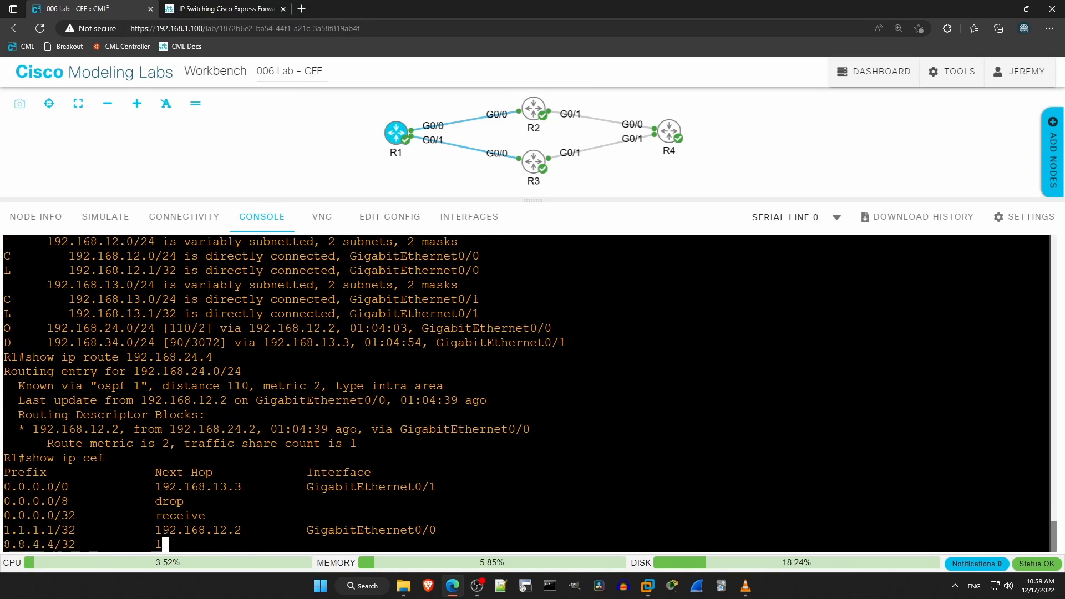
key("space")
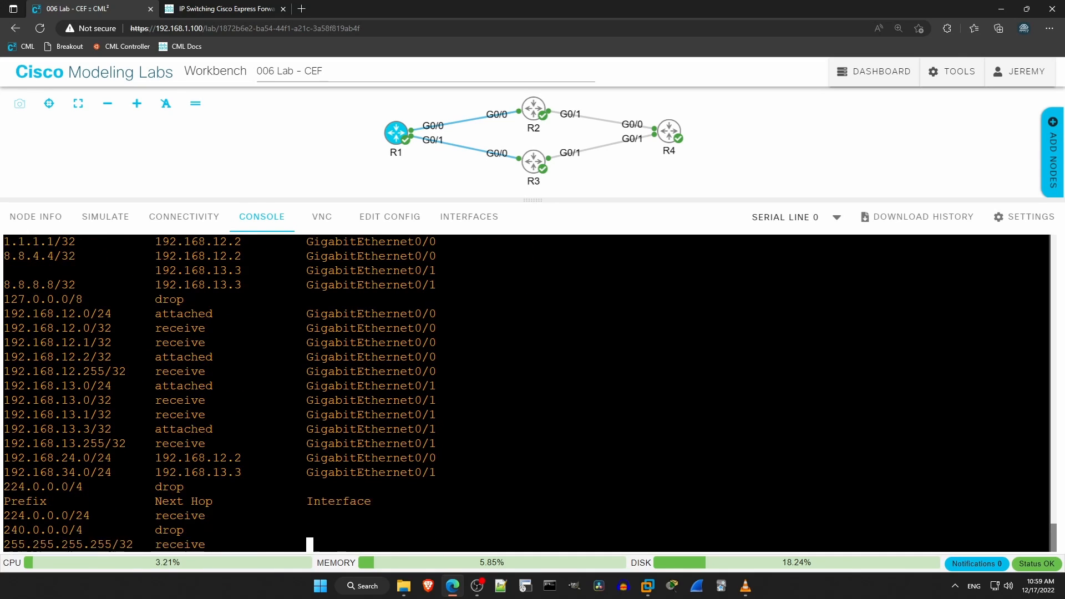
scroll(533, 391, "up", 5)
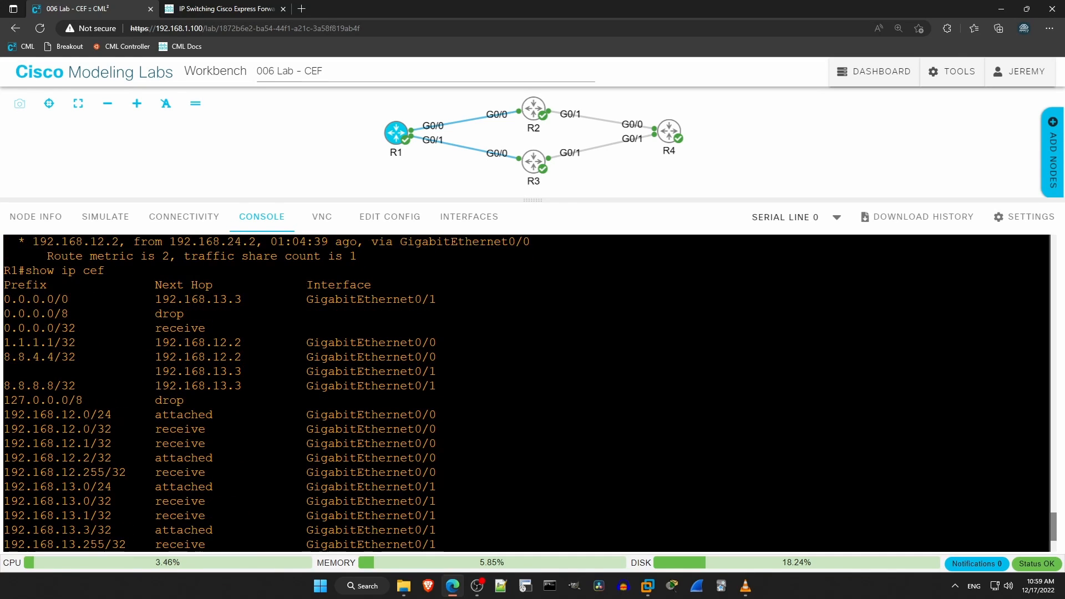
scroll(533, 391, "up", 5)
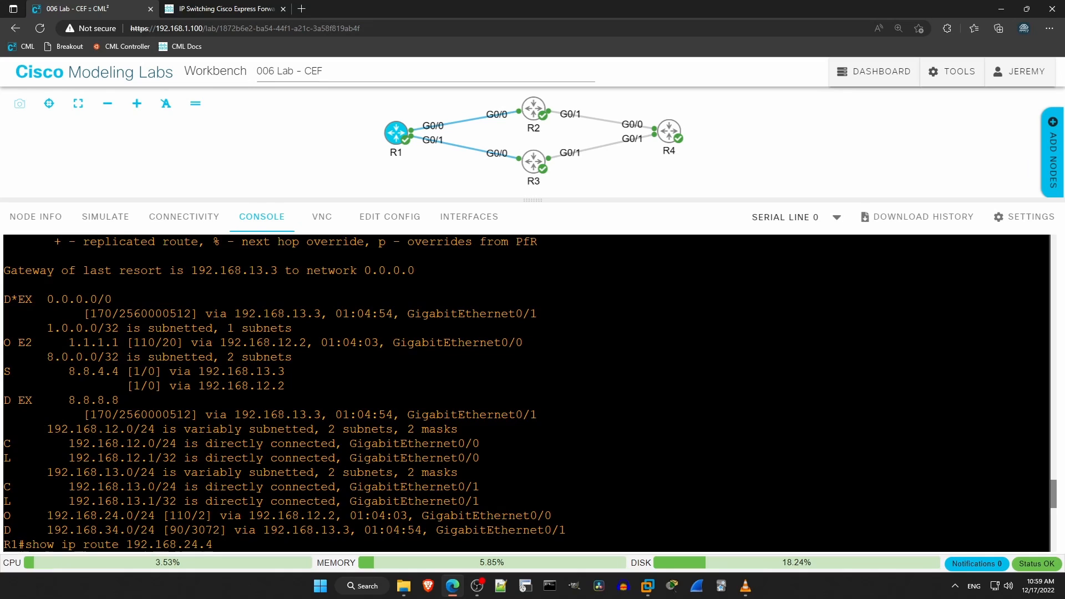
scroll(532, 390, "down", 5)
scroll(533, 391, "down", 5)
scroll(532, 391, "up", 3)
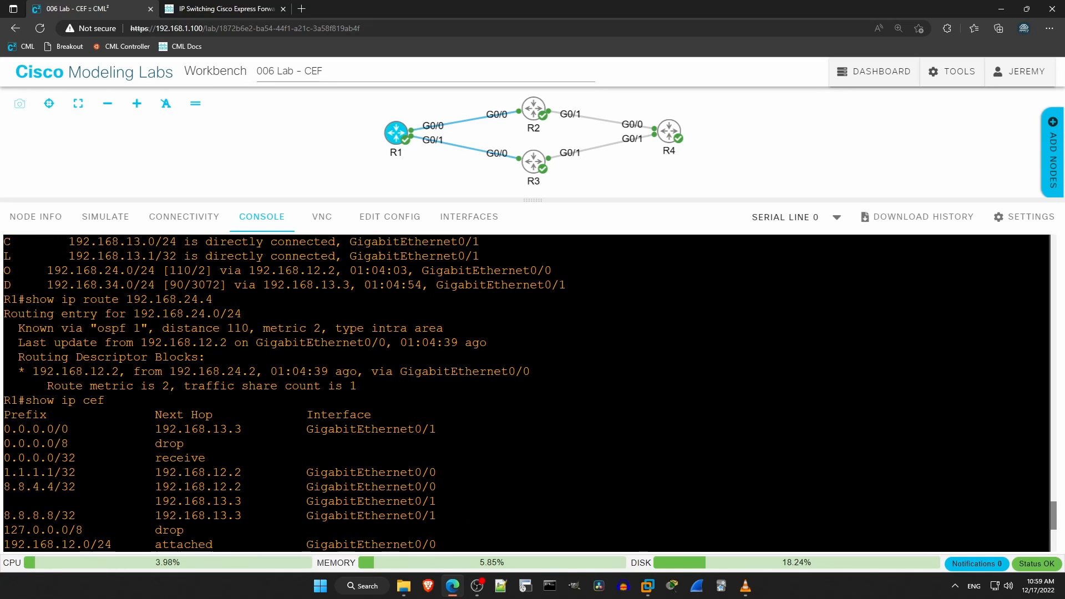
scroll(532, 391, "down", 2)
double_click(25, 357)
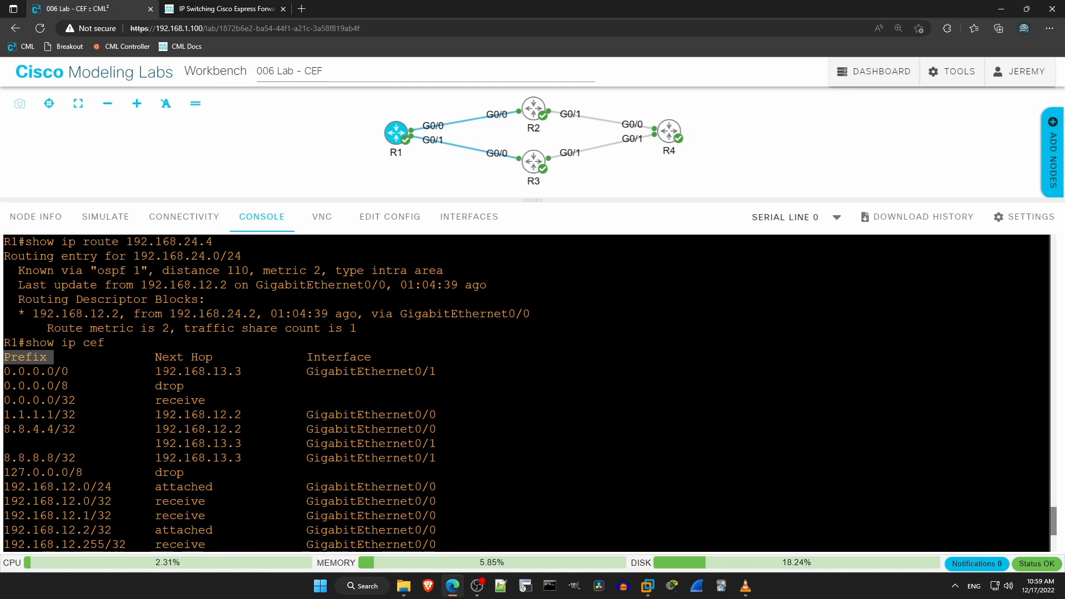
left_click_drag(155, 357, 228, 357)
left_click_drag(300, 357, 392, 357)
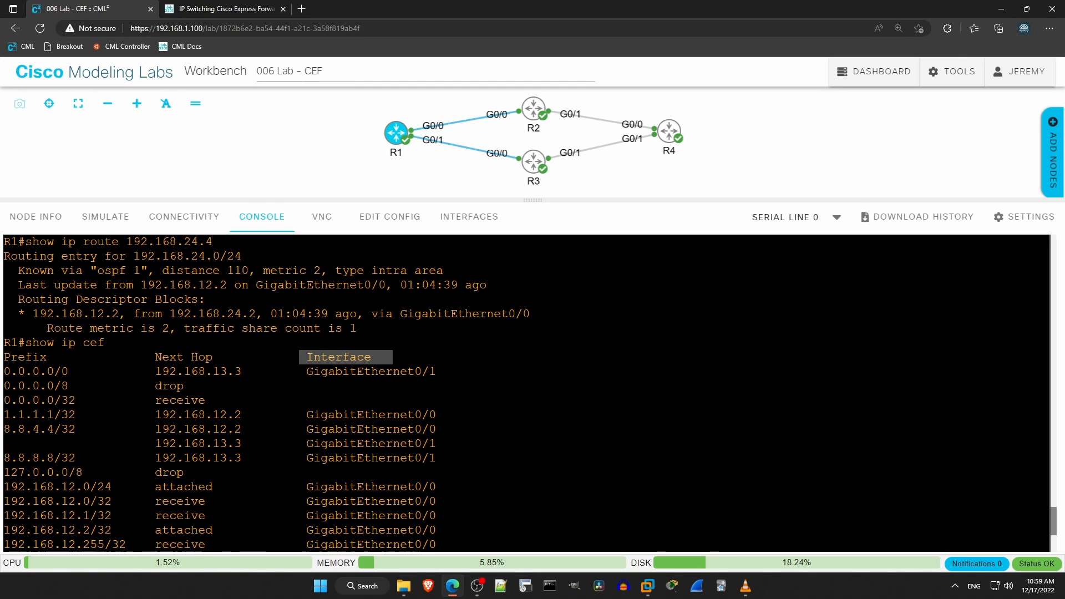
left_click(583, 391)
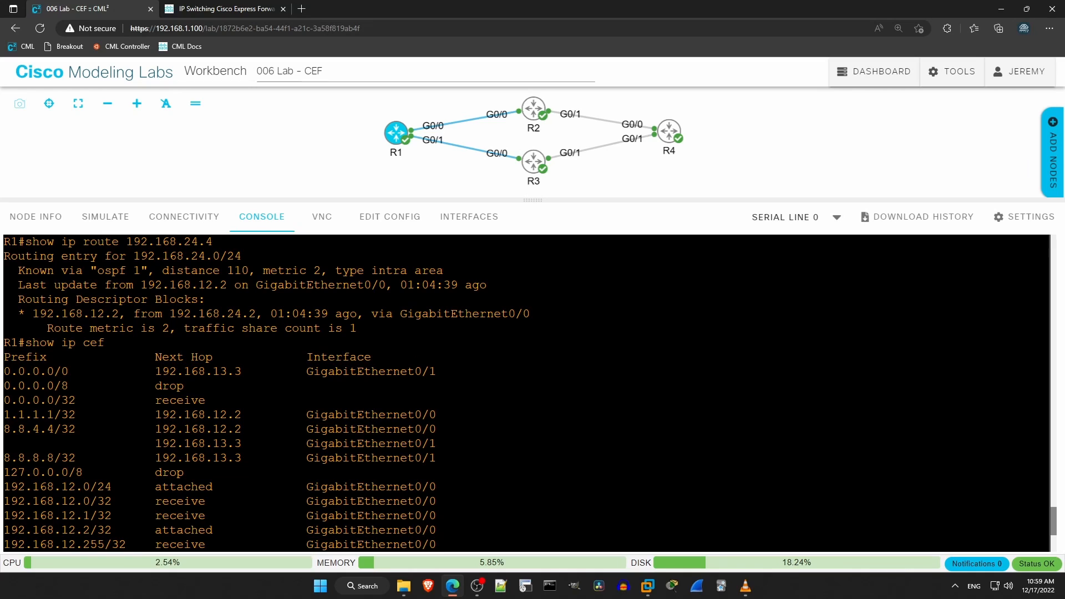
scroll(524, 392, "up", 5)
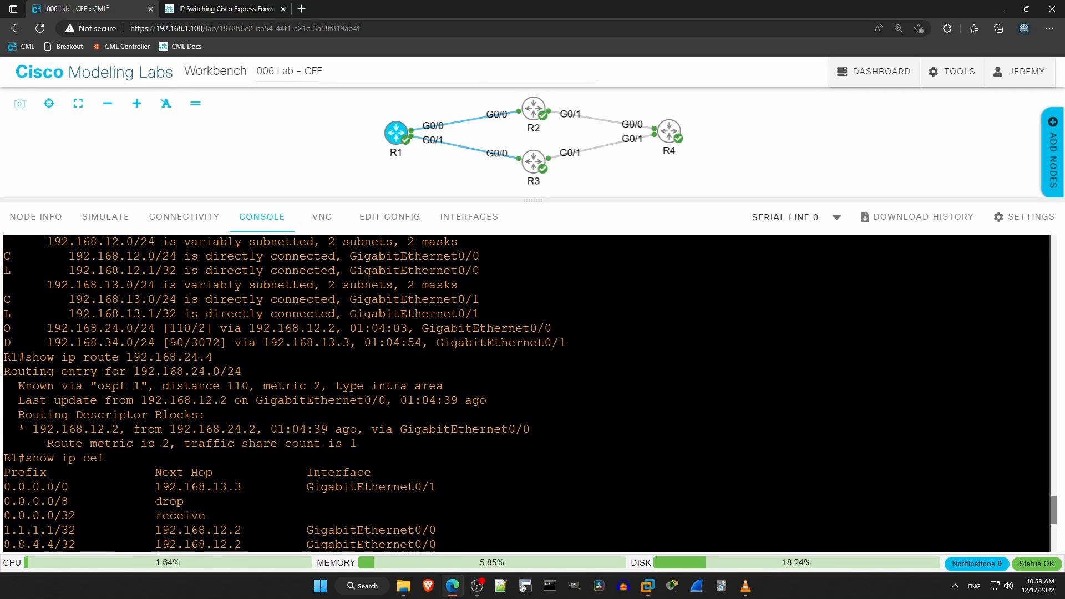
scroll(524, 391, "up", 5)
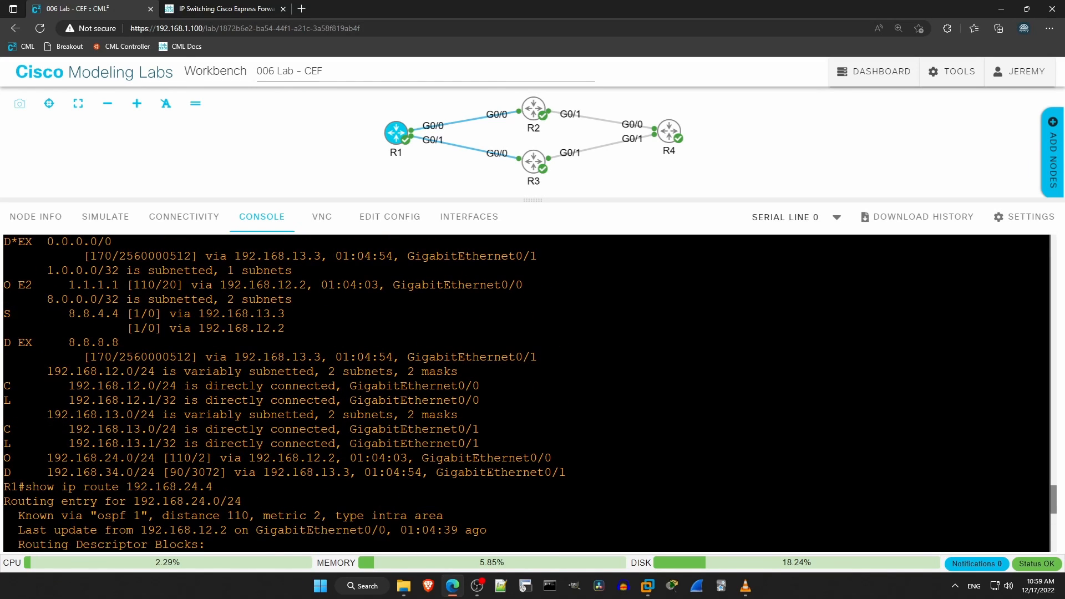
- Scroll back to the routing table and highlight the S code of the 8.8.4.4 route and the 110/20 distance/metric
left_click_drag(4, 313, 11, 314)
left_click_drag(131, 284, 177, 285)
scroll(524, 392, "down", 5)
type("show ip cef")
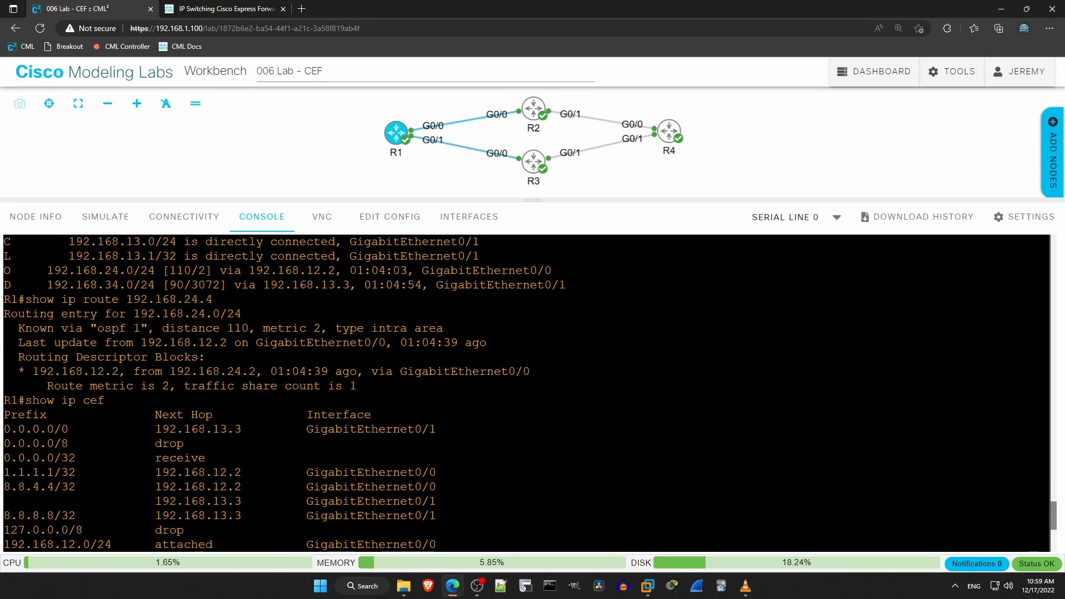
scroll(524, 391, "down", 5)
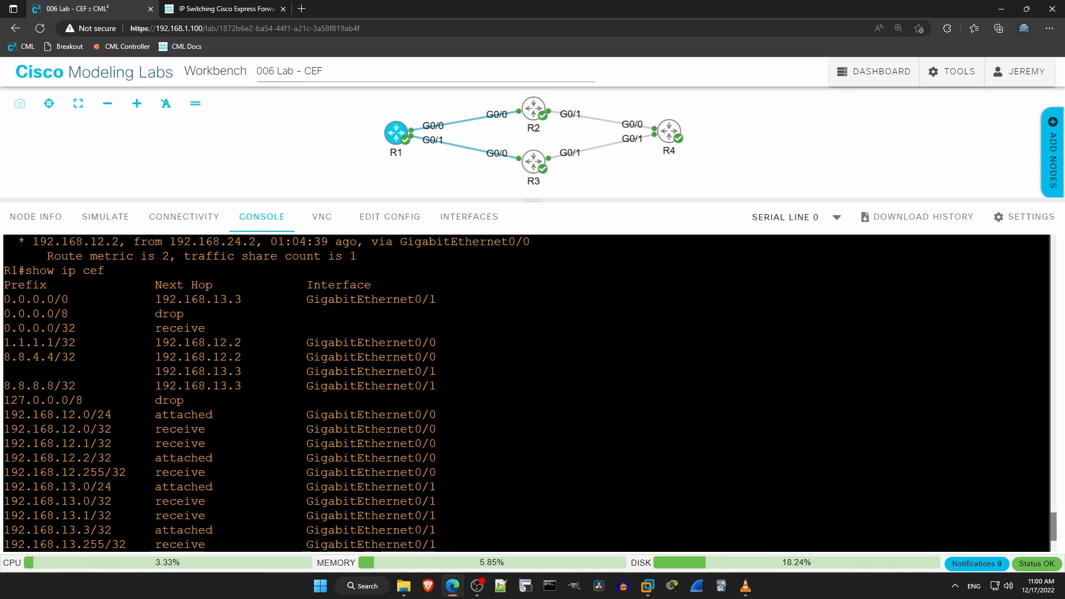
- Run show ip cef 192.168.24.4 and highlight network 192.168.24.0/24 with nexthop 192.168.12.2 on GigabitEthernet0/0
key("space")
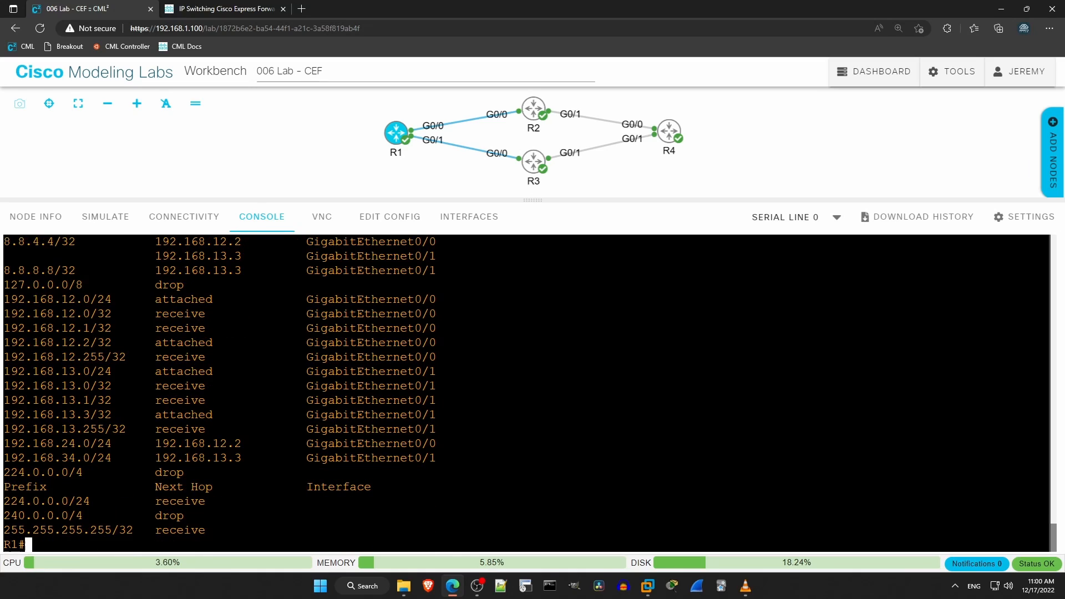
type("show ip cef 19")
type("2.168.24.4")
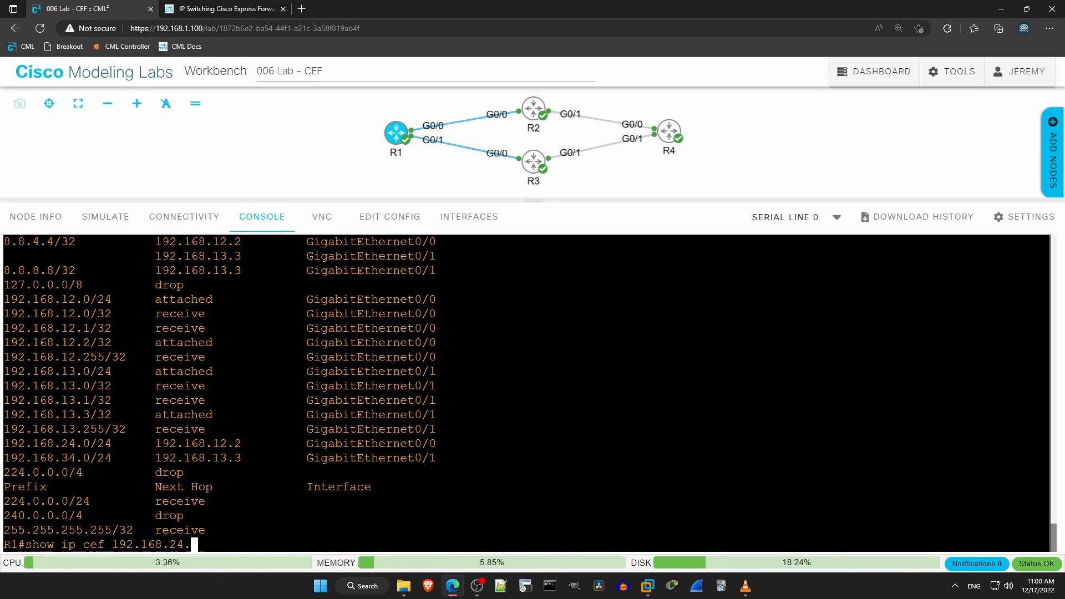
key("Return")
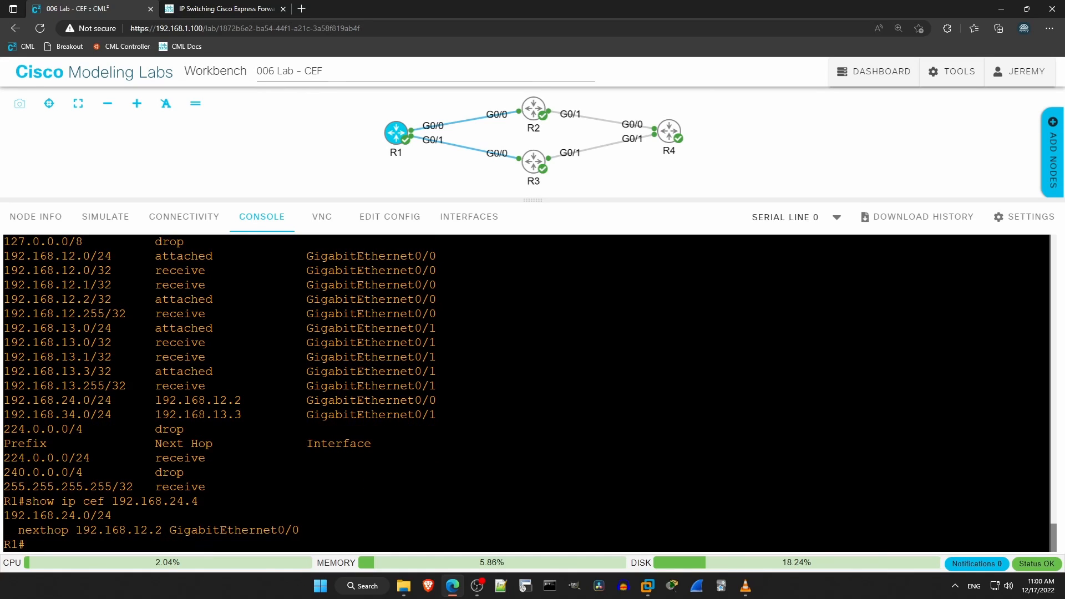
left_click_drag(5, 501, 199, 501)
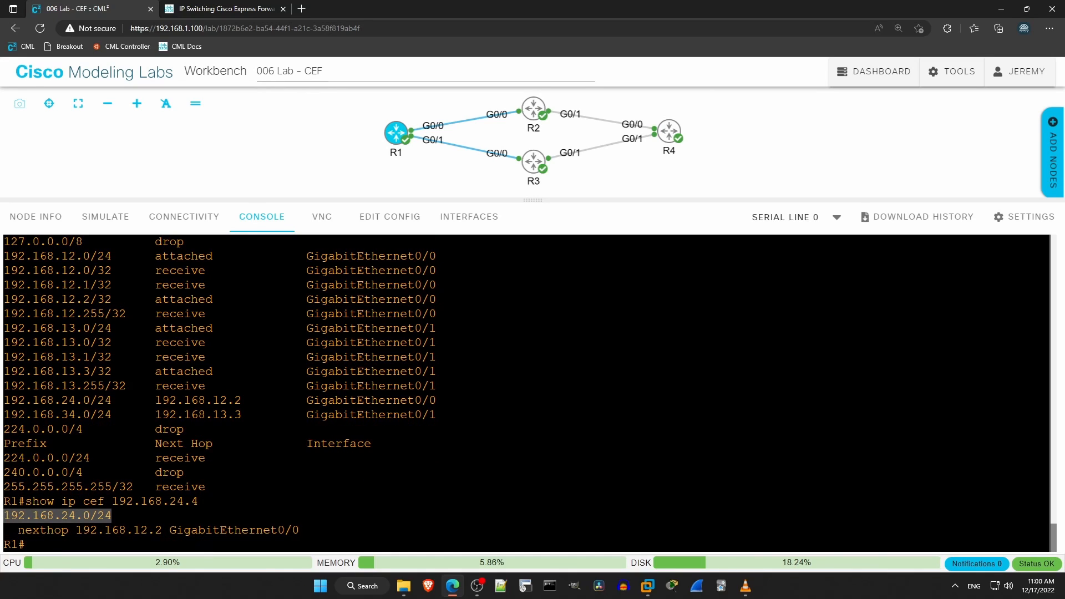
mouse_move(19, 530)
left_mouse_down()
mouse_move(99, 531)
mouse_move(29, 544)
left_mouse_up()
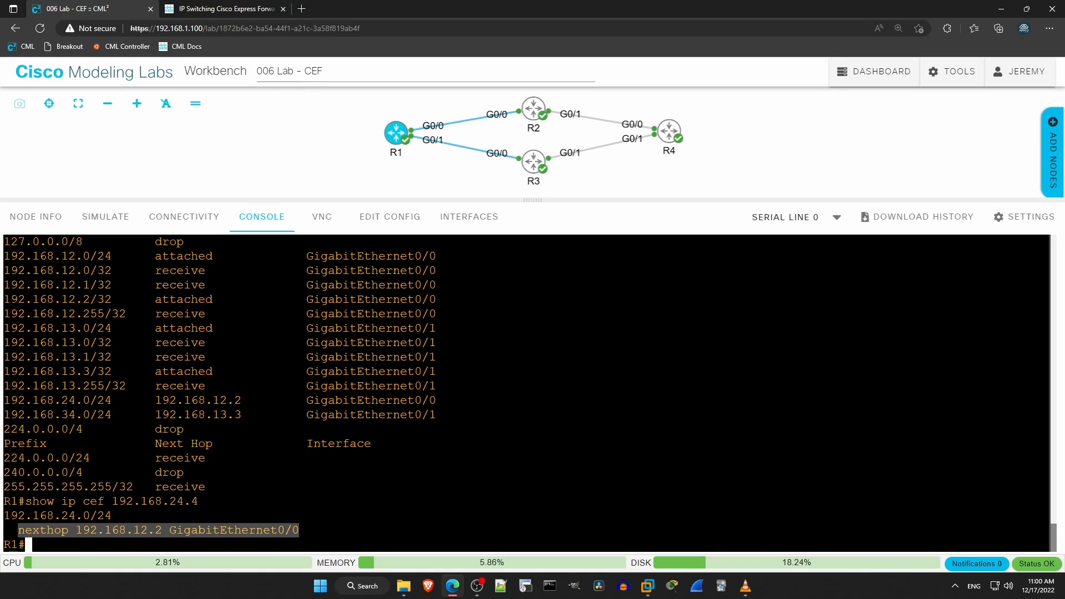
left_click(30, 544)
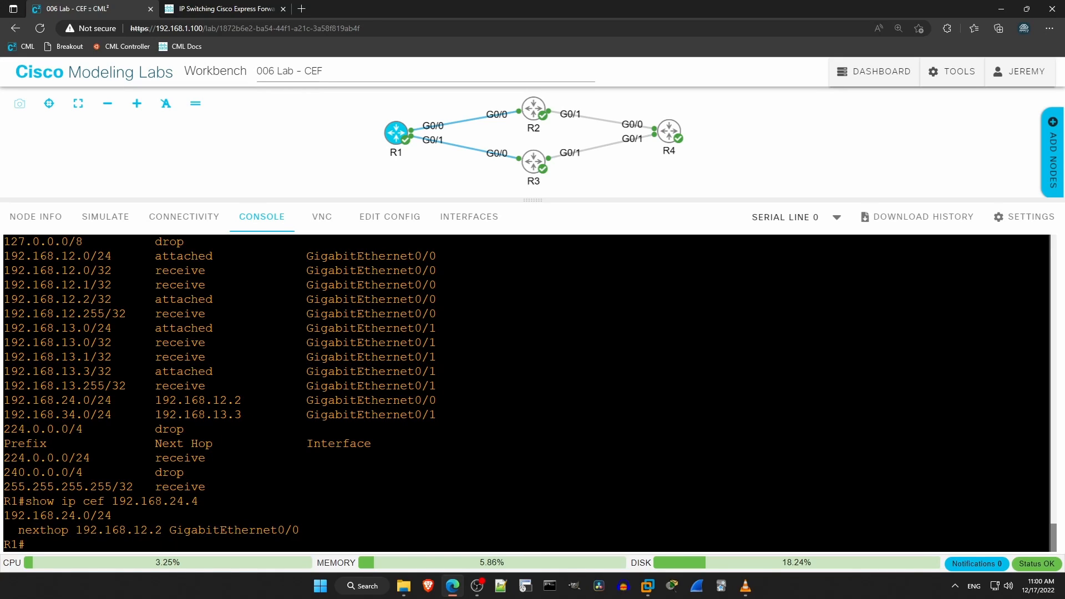
type("show ip cef det")
- Run the detailed CEF listing on R1 and page through it to the end
key("Tab")
key("Return")
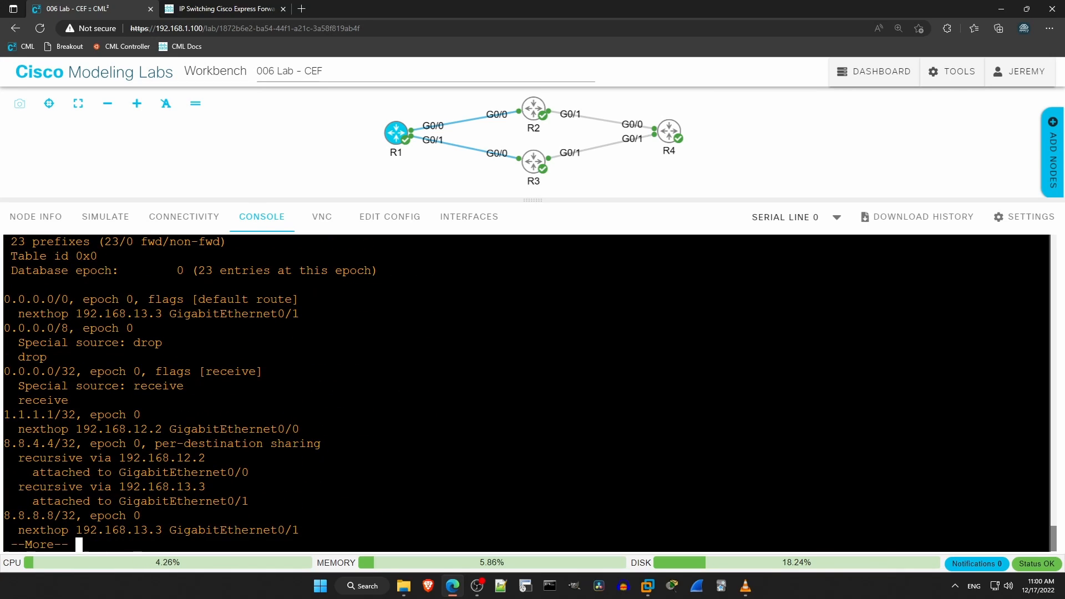
key("space")
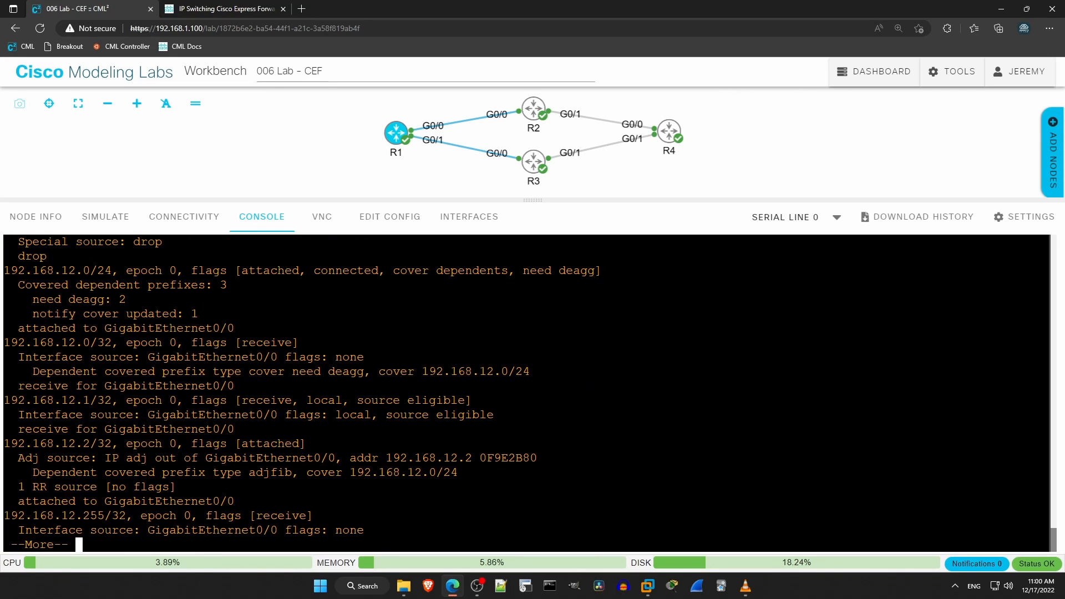
key("space")
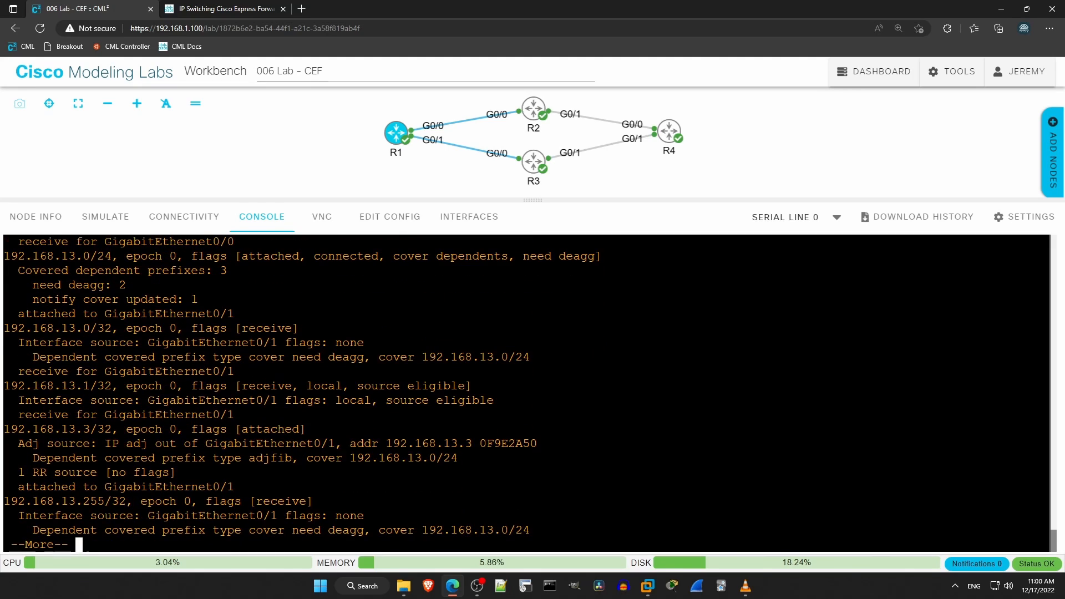
key("space")
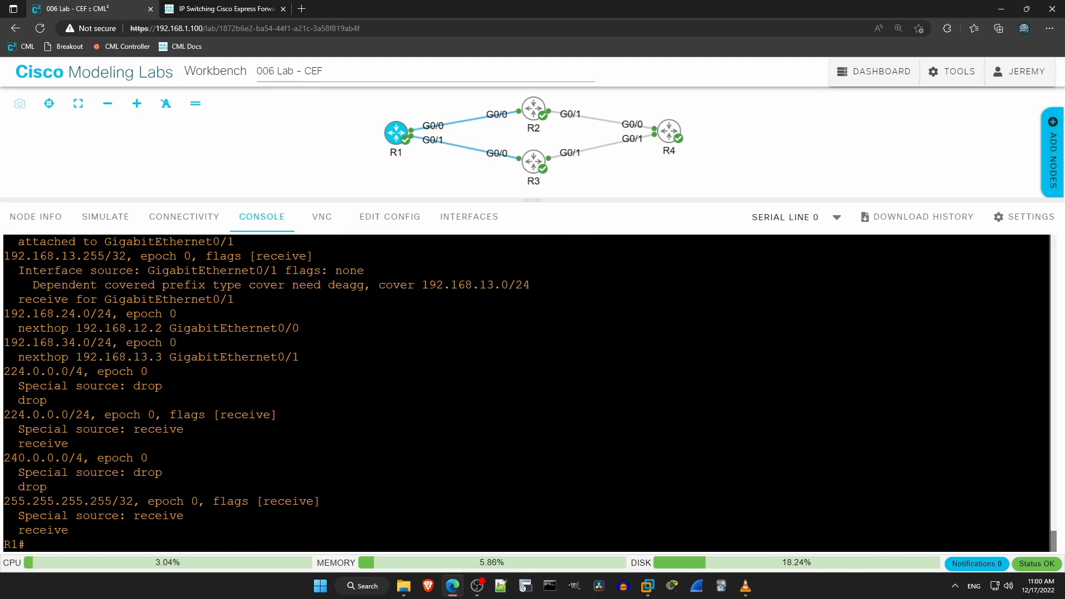
type("show ip cef")
type(" g")
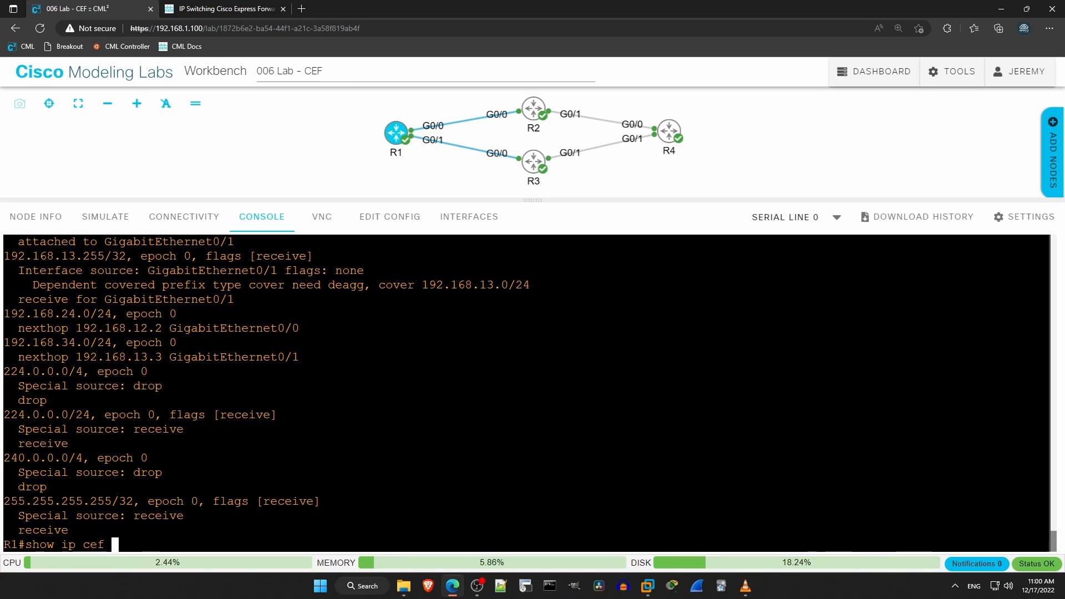
type("0/0")
- List the CEF entries for GigabitEthernet0/0 and highlight them, all via 192.168.12.2
key("Return")
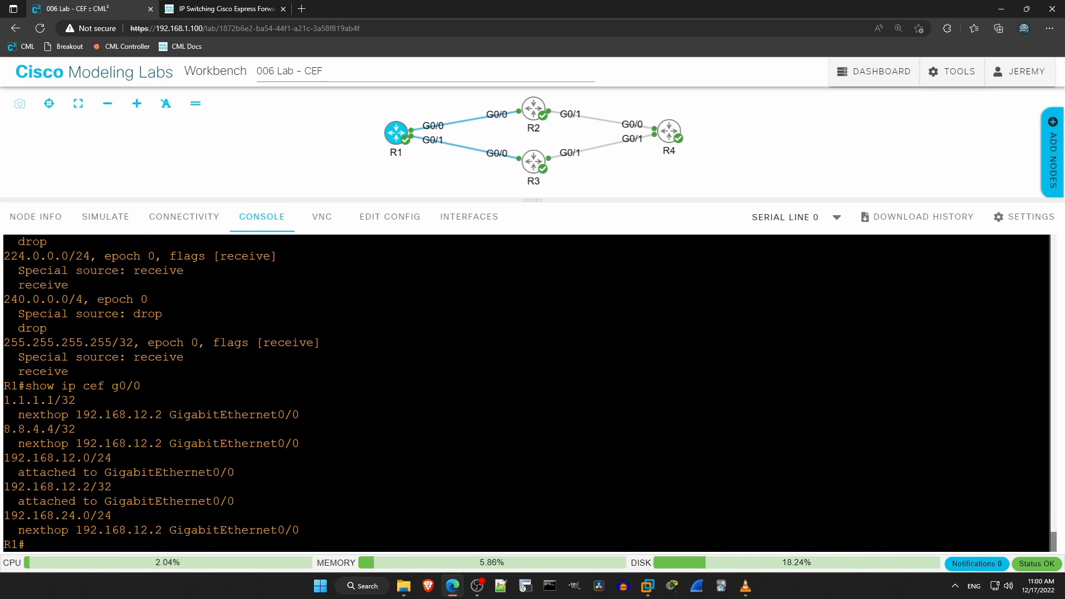
left_click_drag(306, 533, 3, 400)
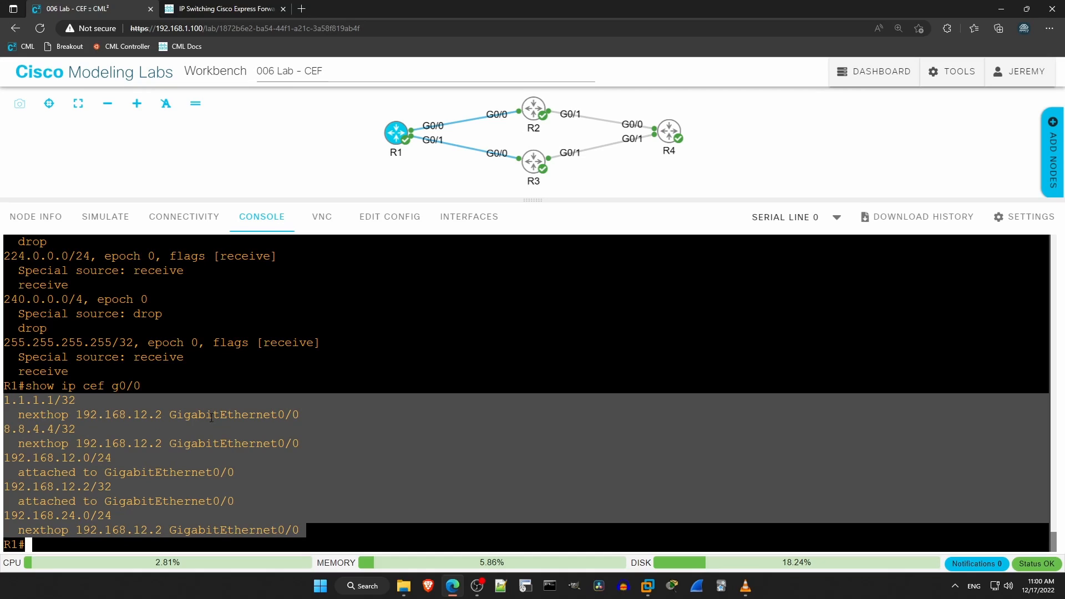
- Run show ip cef and highlight the 0.0.0.0/8, 127.0.0.0/8, 224.0.0.0/4 and 240.0.0.0/4 drop entries
left_click(461, 459)
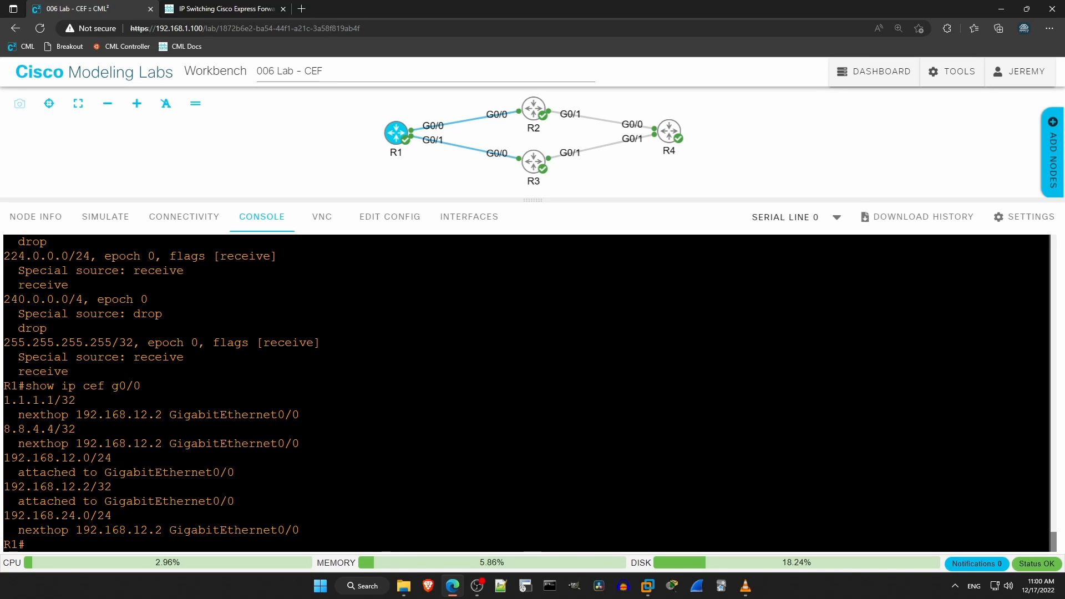
type("show w ip cef")
key("Return")
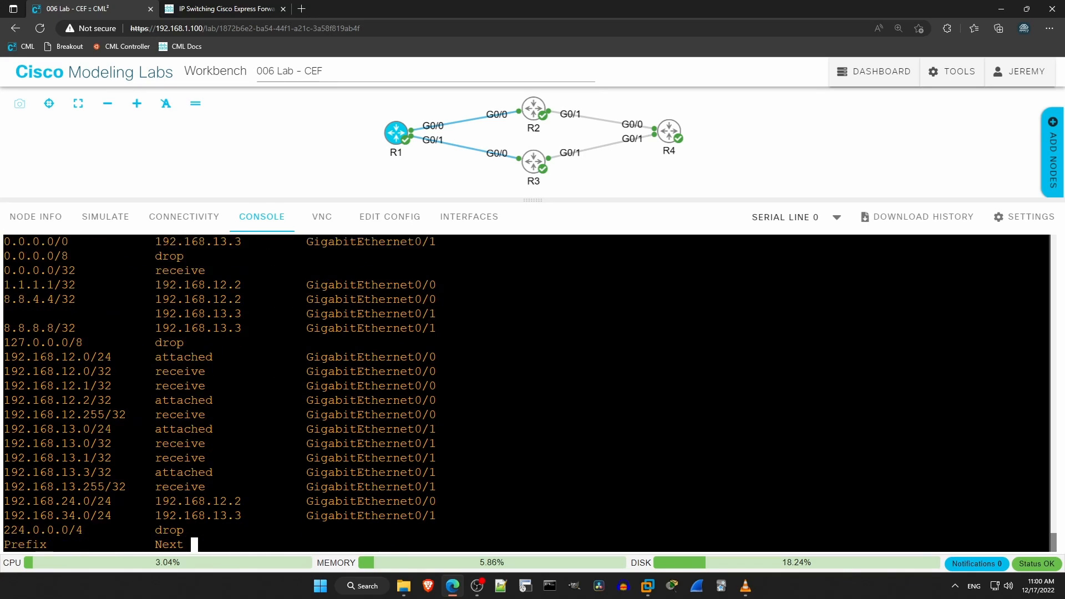
key("space")
scroll(333, 390, "up", 1)
scroll(333, 391, "up", 1)
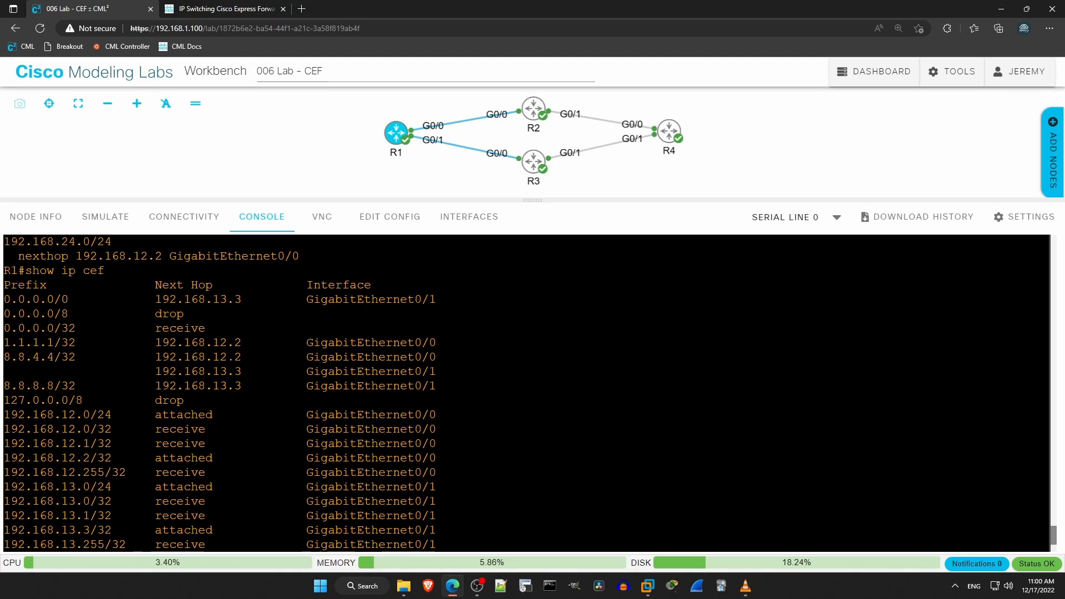
left_click_drag(191, 314, 4, 315)
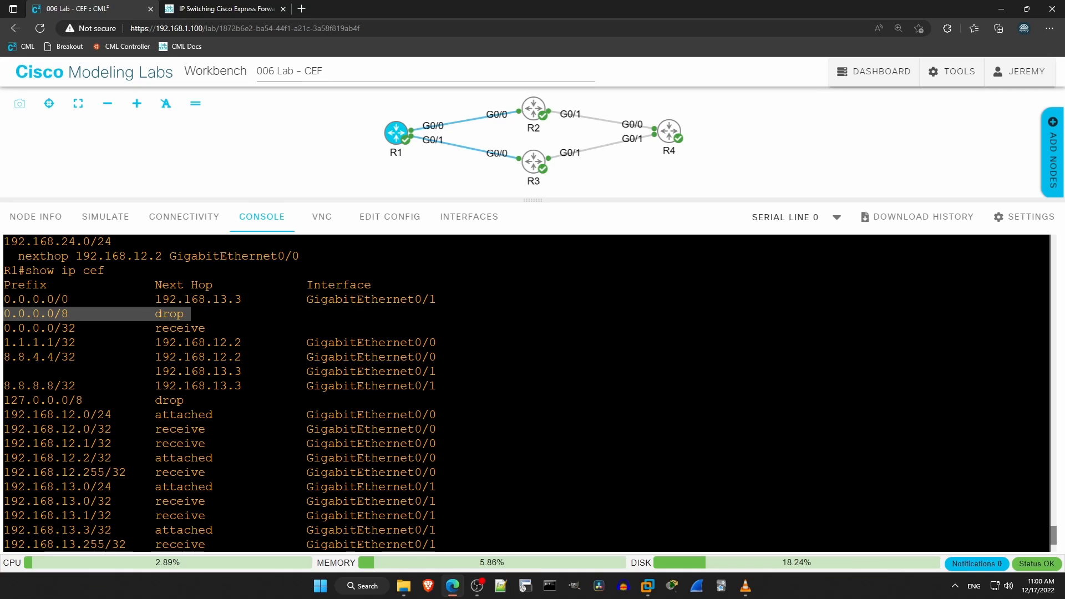
left_click_drag(184, 400, 5, 400)
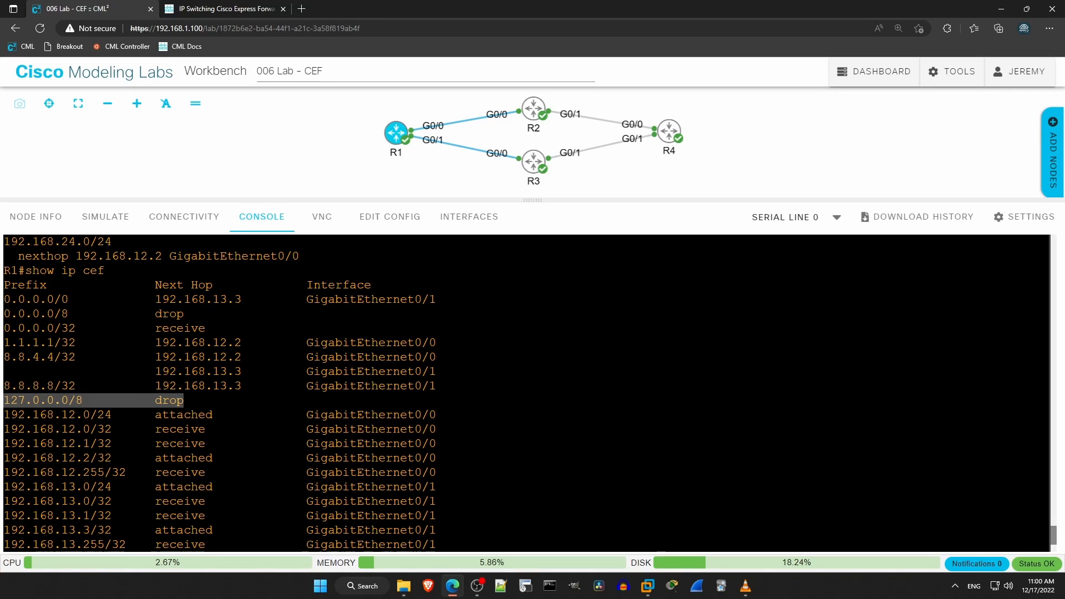
scroll(250, 399, "down", 3)
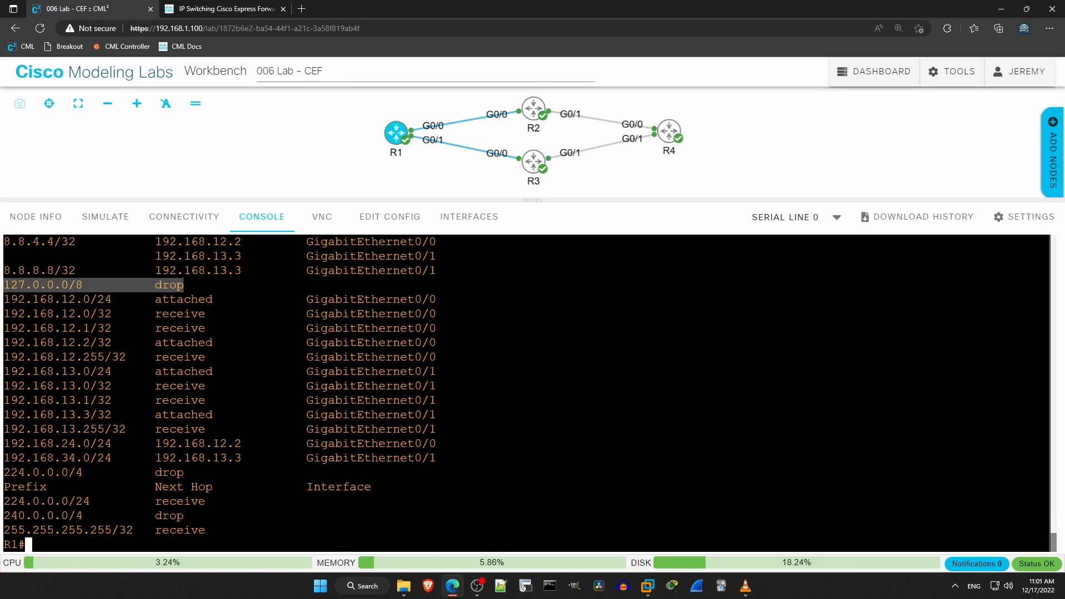
left_click_drag(184, 472, 3, 472)
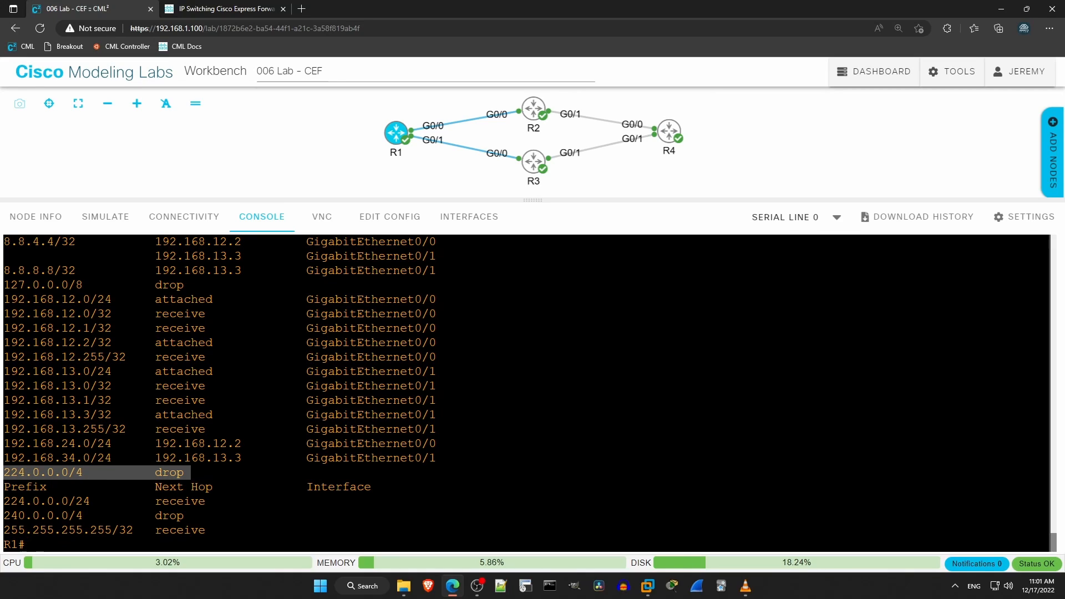
left_click_drag(183, 515, 5, 515)
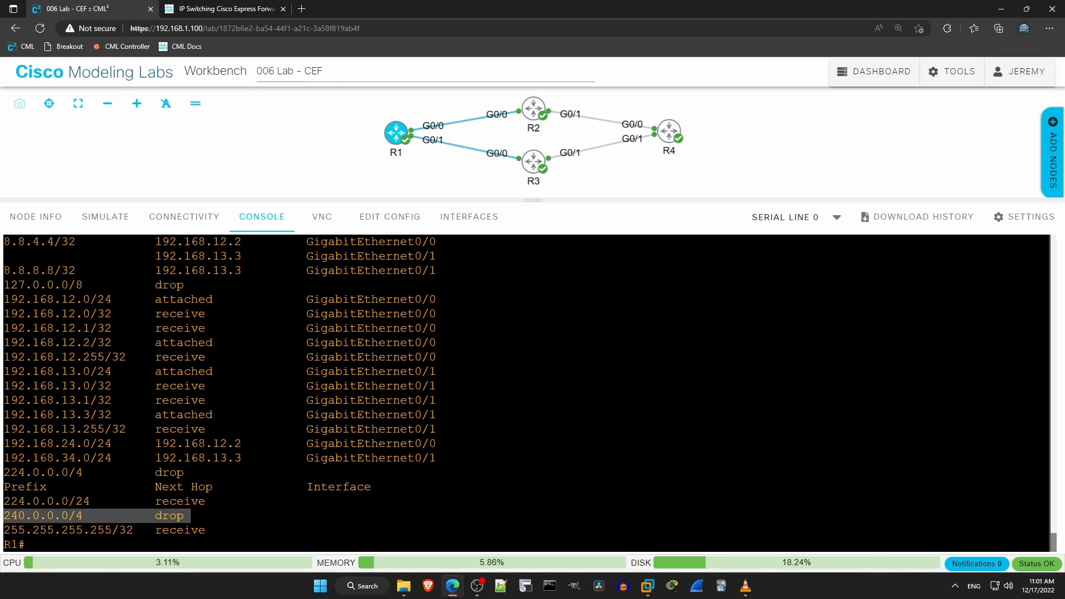
left_click(532, 375)
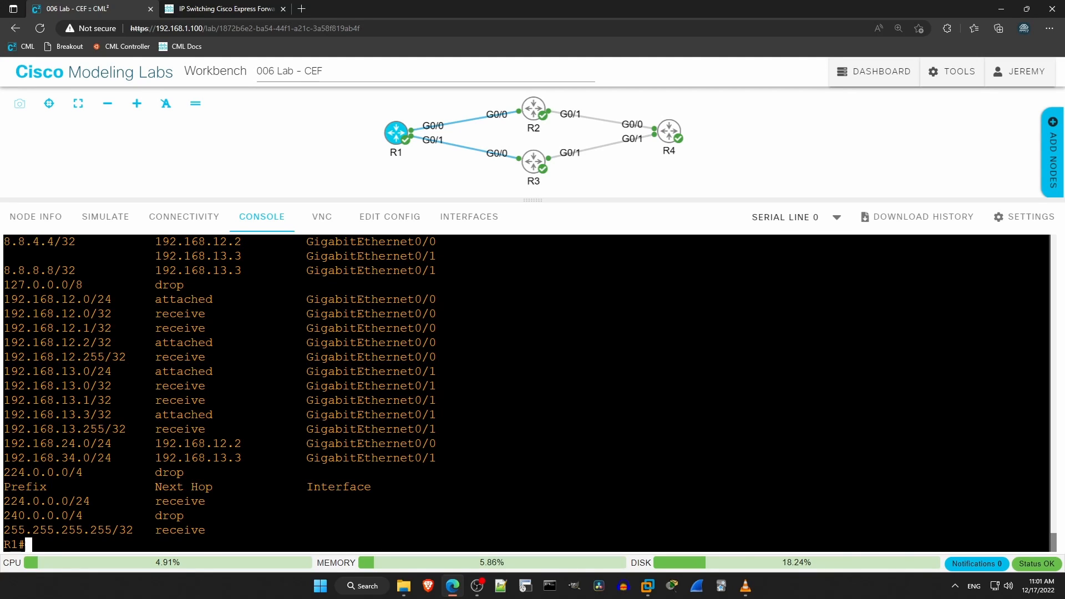
scroll(527, 392, "up", 2)
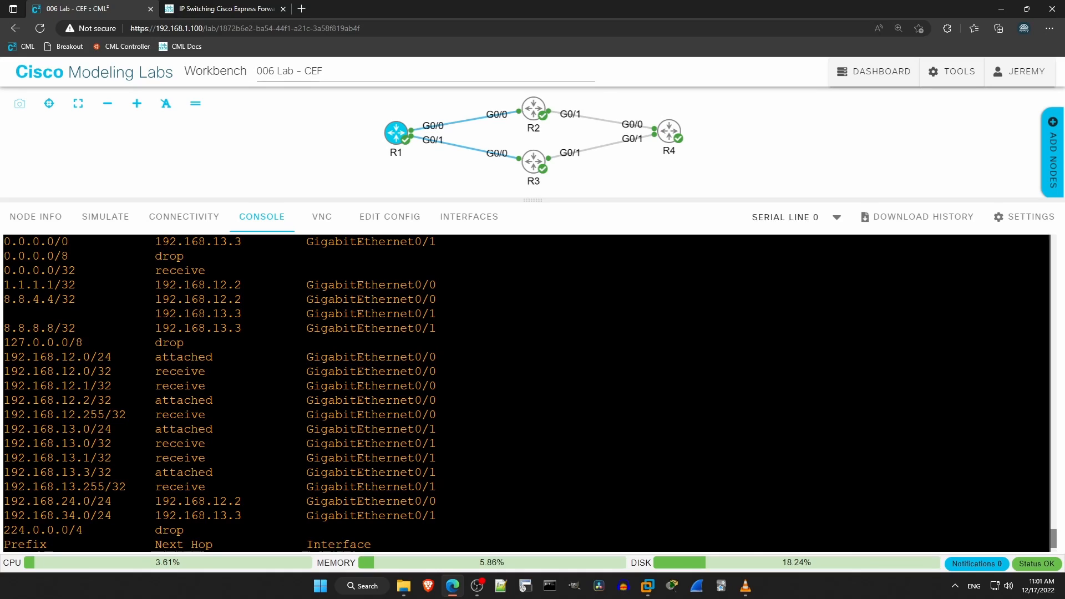
- Highlight the attached entries 192.168.12.2/32 and 192.168.13.3/32, then finish the paged output
left_click_drag(219, 400, 3, 400)
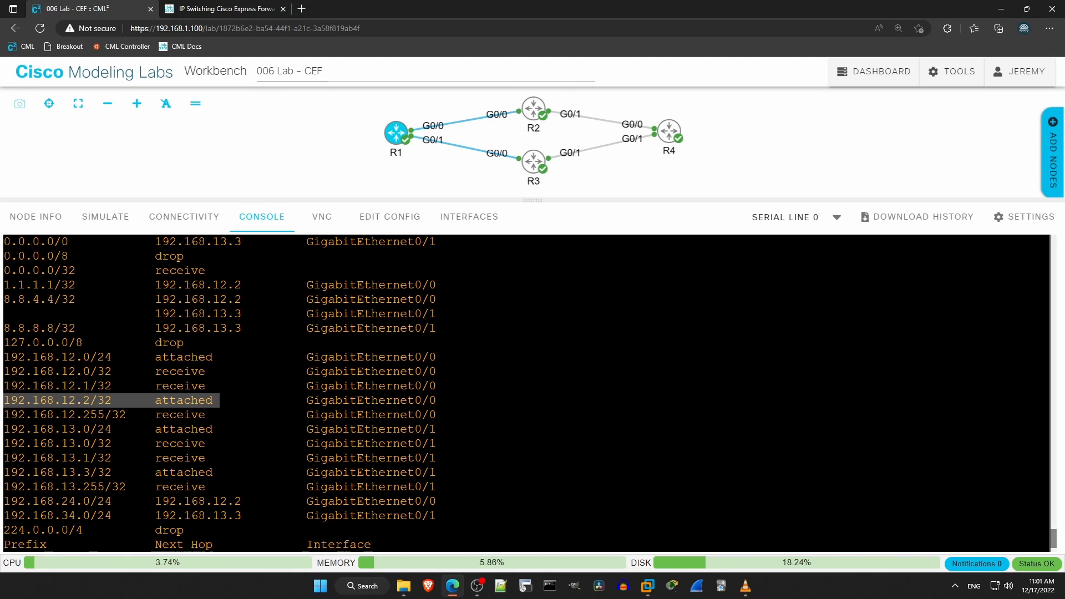
left_click(582, 374)
left_click_drag(219, 471, 50, 472)
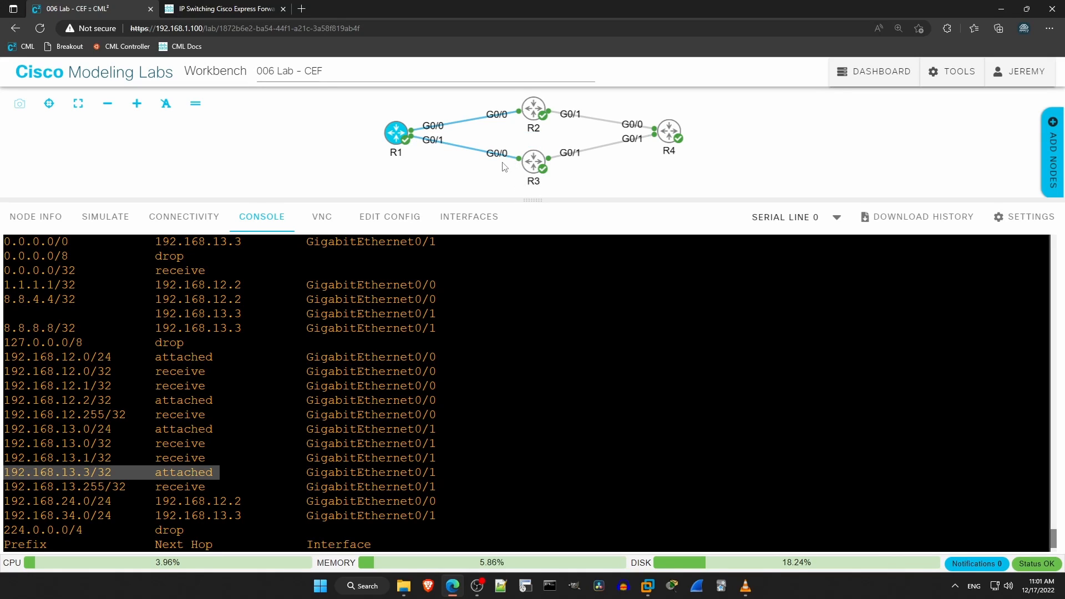
key("space")
key("Return")
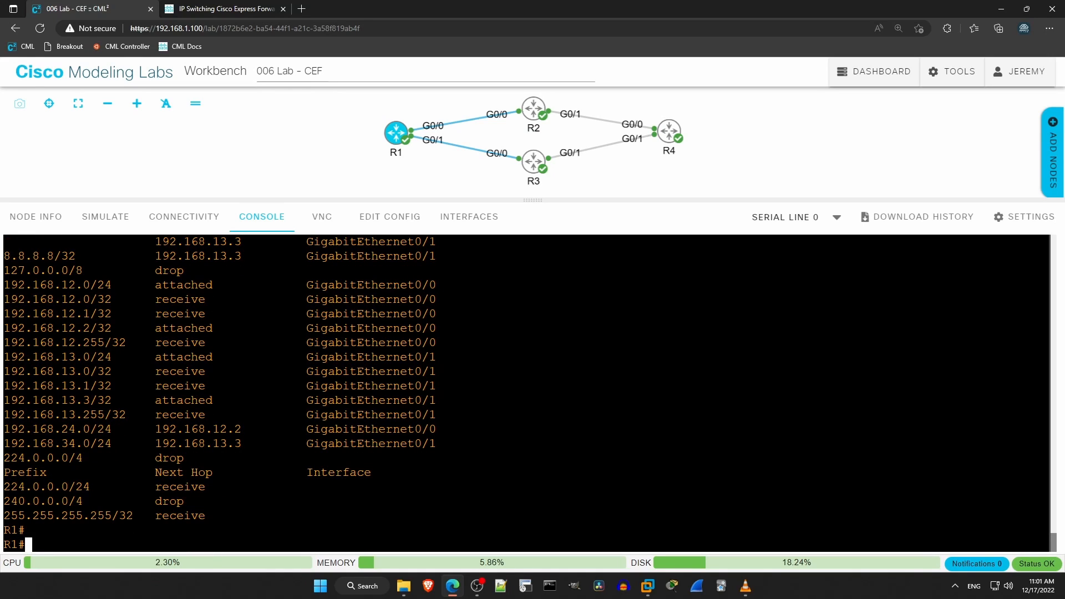
- Highlight the receive entries 192.168.13.255/32, 192.168.12.255/32 and 255.255.255.255/32
left_click_drag(132, 415, 48, 414)
left_click_drag(26, 341, 133, 343)
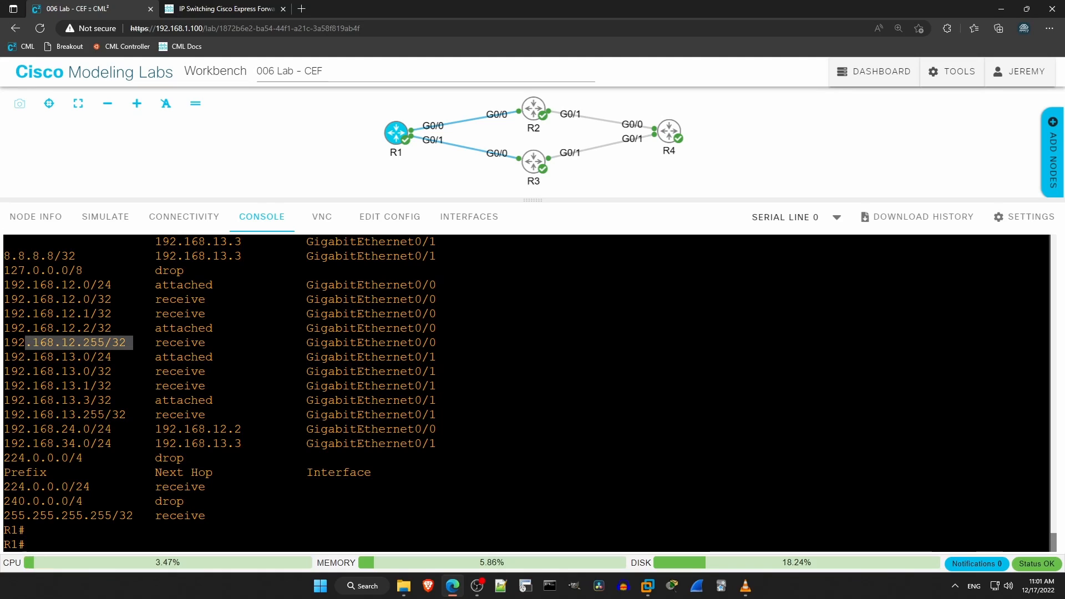
left_click_drag(32, 515, 212, 515)
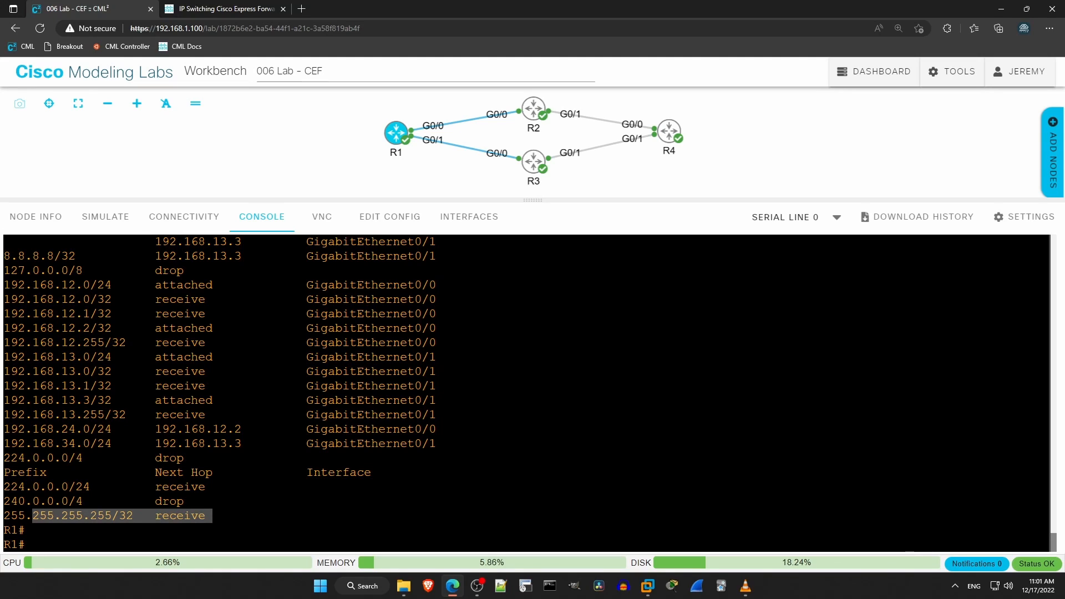
left_click(533, 499)
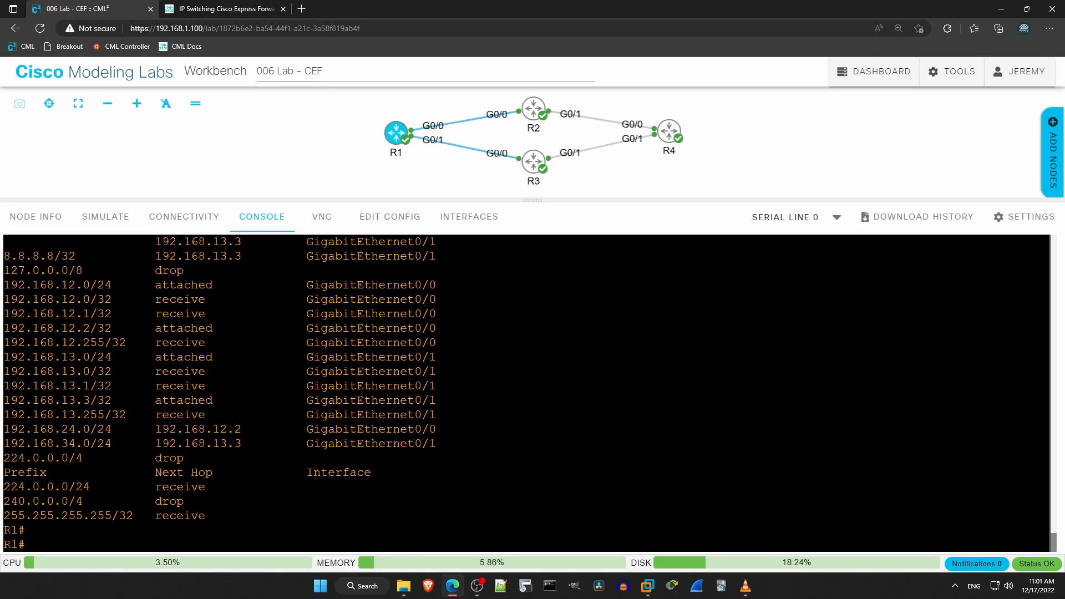
- Open the Lab Notes and read the ARP table, adjacency table and neighbor resolution optimization instructions
left_click(333, 176)
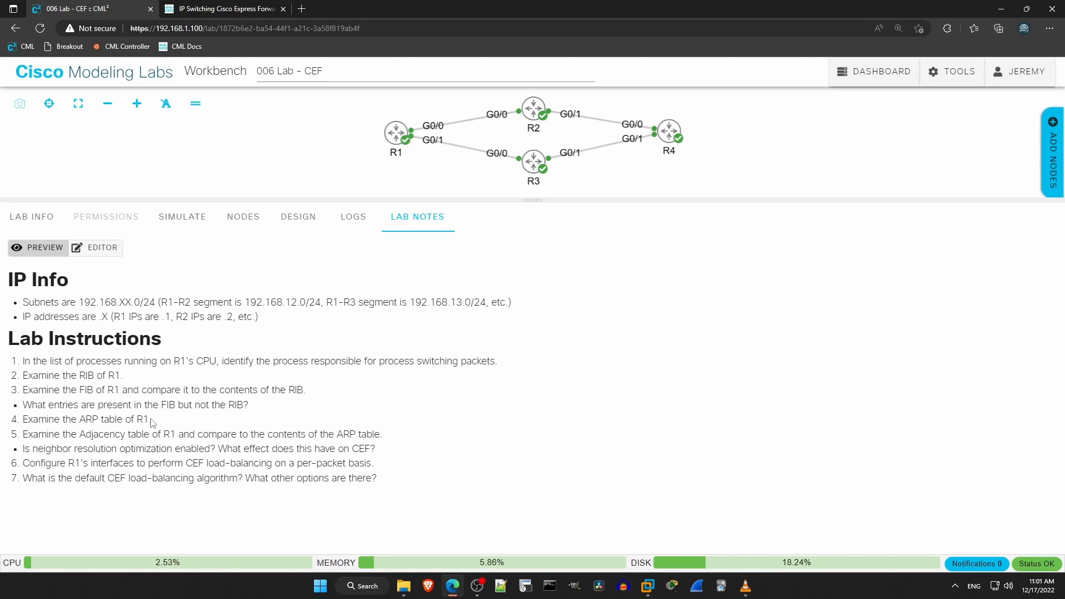
left_click_drag(152, 423, 21, 425)
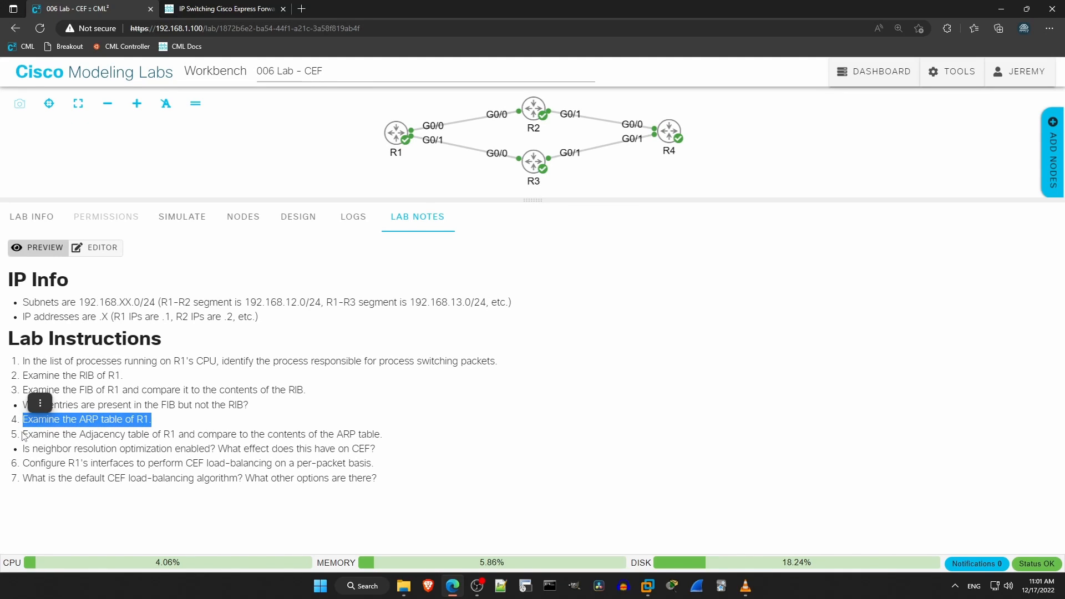
left_click_drag(22, 434, 387, 435)
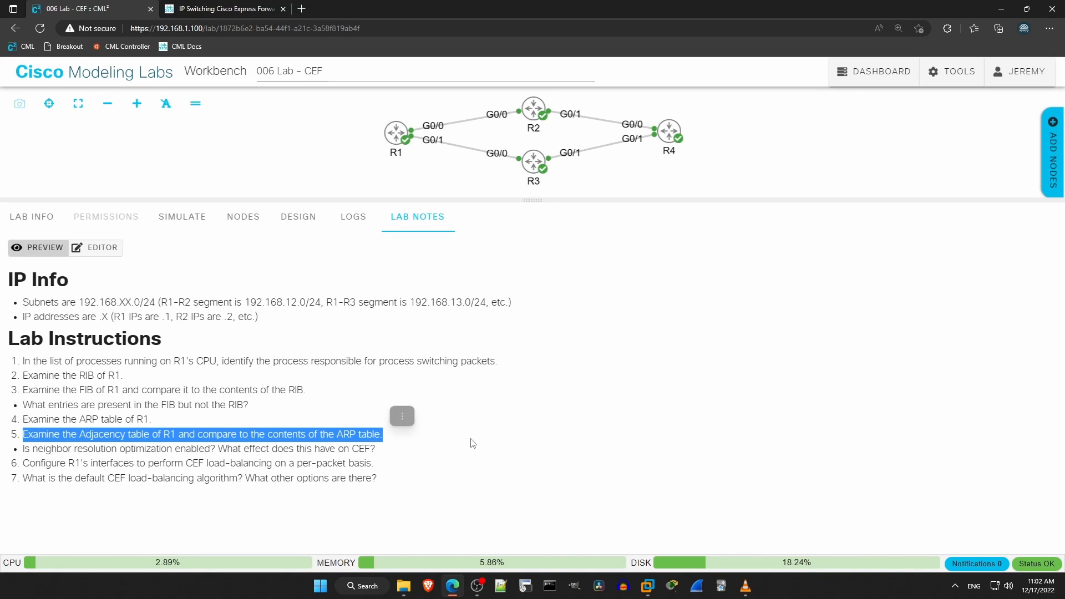
left_click_drag(22, 450, 376, 449)
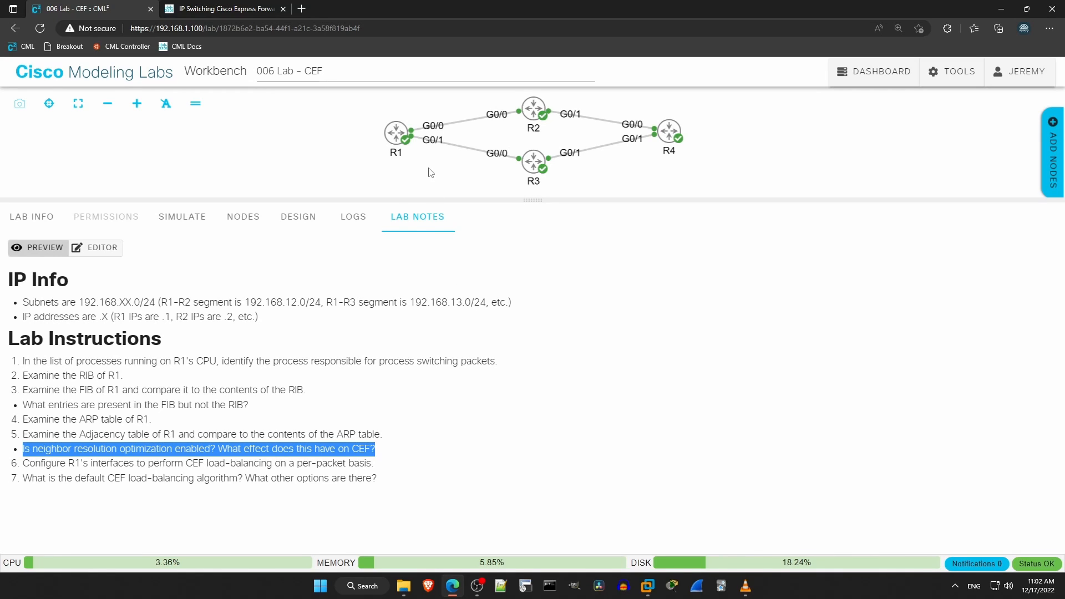
- Run show arp on R1 and highlight addresses 192.168.12.1, 192.168.13.1 and neighbour 192.168.13.3
left_click(399, 133)
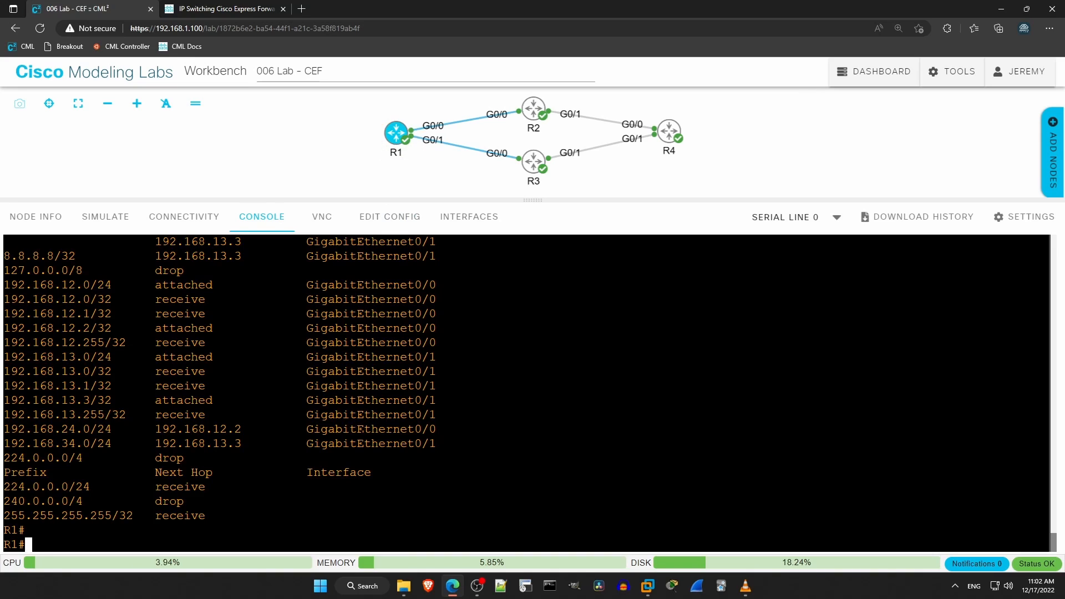
type("show ")
type("arp")
key("Return")
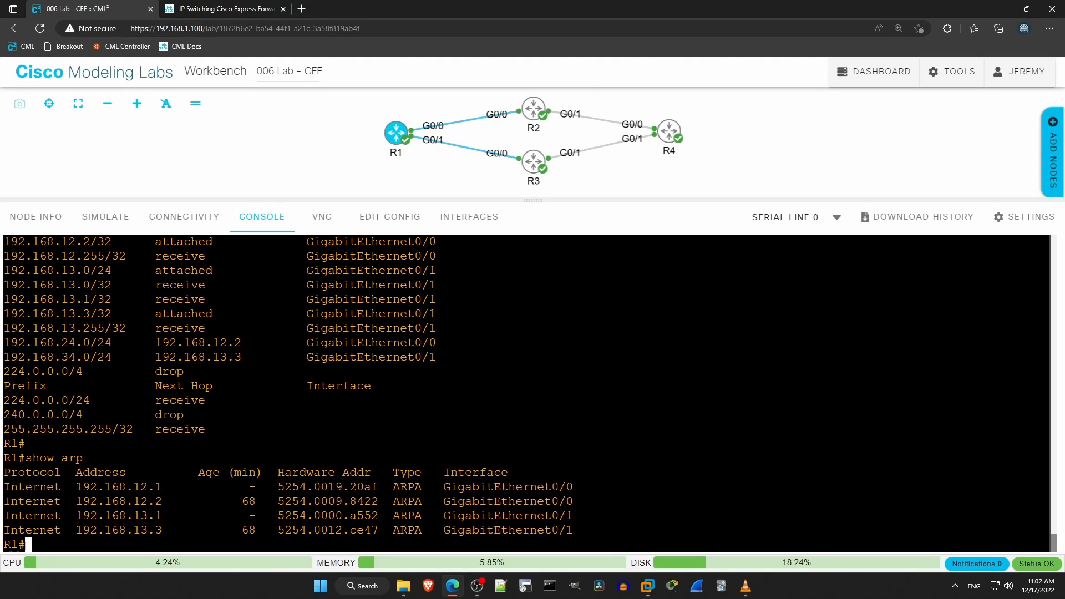
left_click_drag(167, 487, 84, 486)
left_click_drag(167, 516, 85, 516)
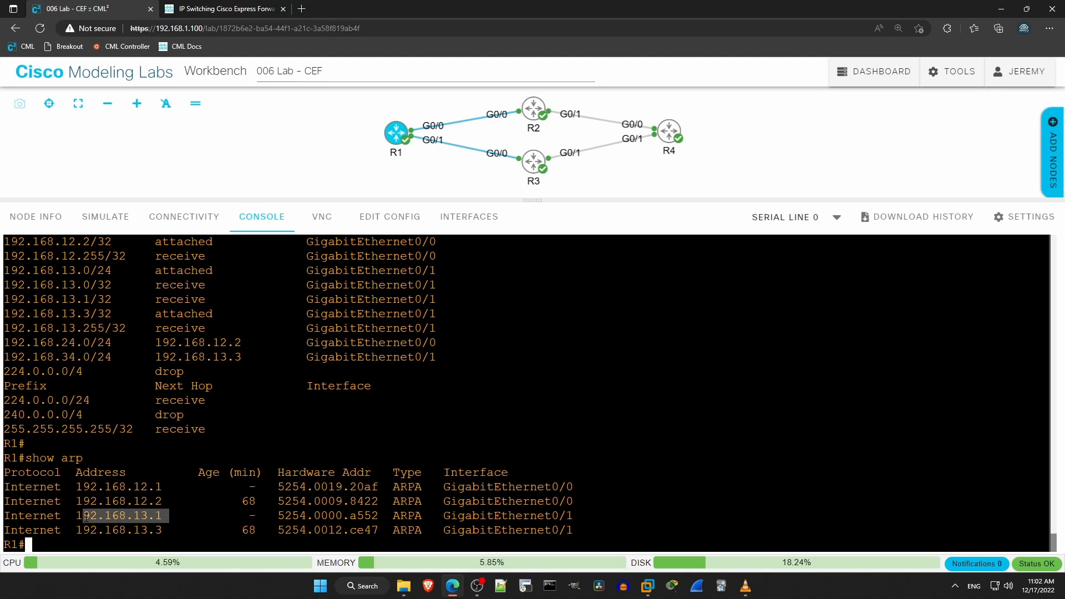
left_click_drag(175, 530, 77, 530)
type("sh")
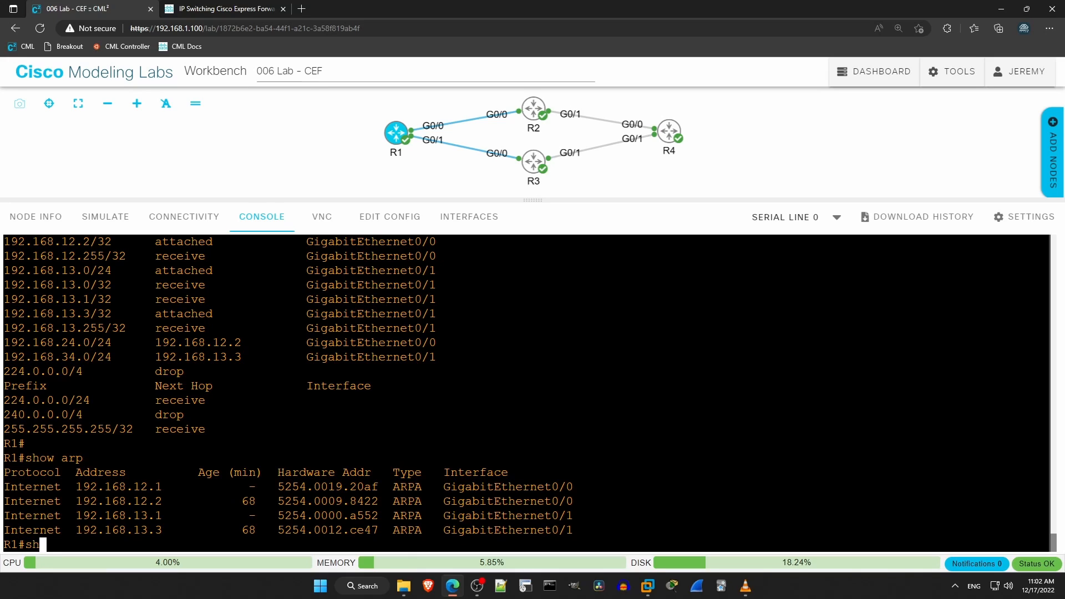
type("ow adj")
- Run 'show adjacency' and then 'show adjacency detail' on R1 using Tab completion
key("Tab")
key("Return")
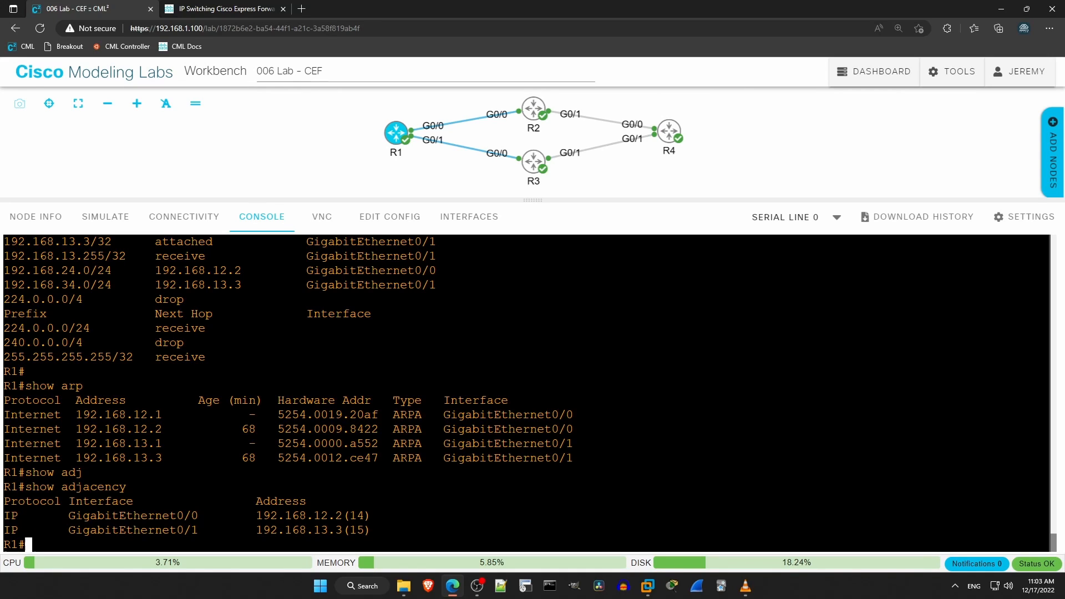
key("Up")
type("det")
key("Tab")
key("Return")
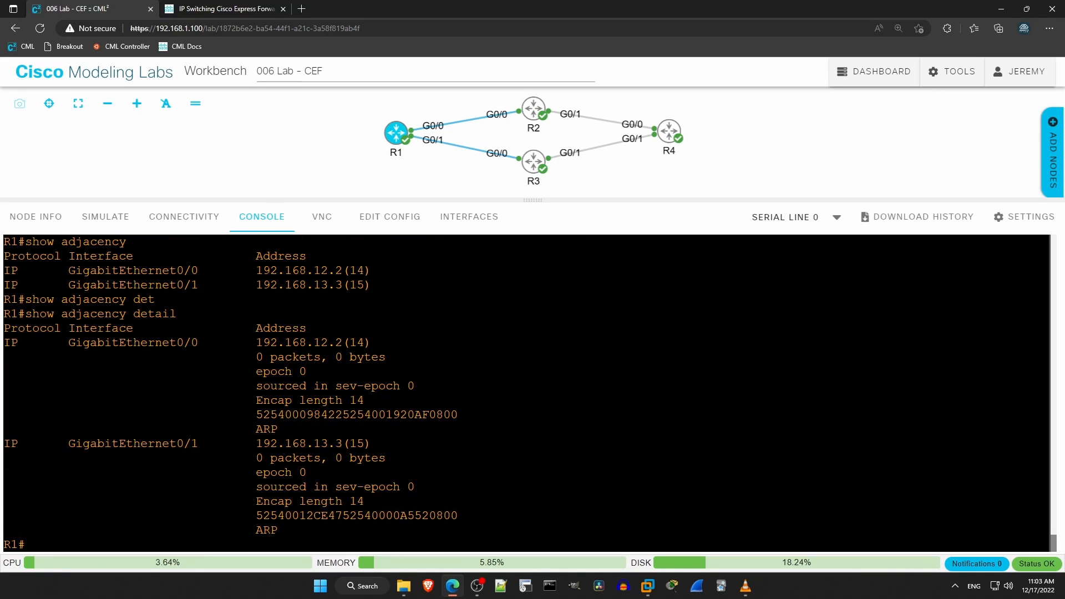
scroll(524, 390, "up", 4)
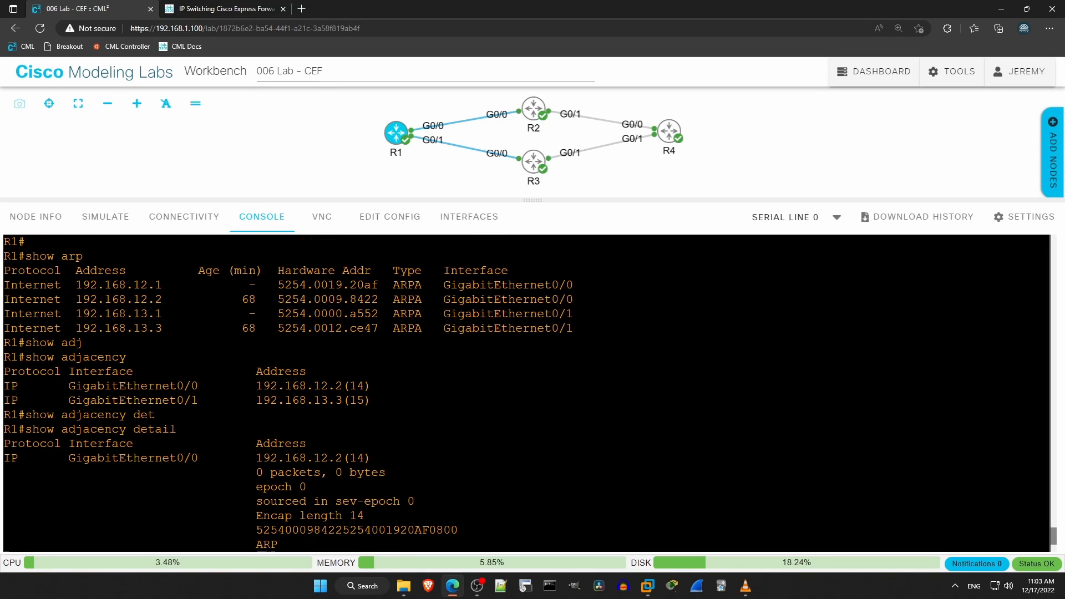
scroll(524, 392, "down", 4)
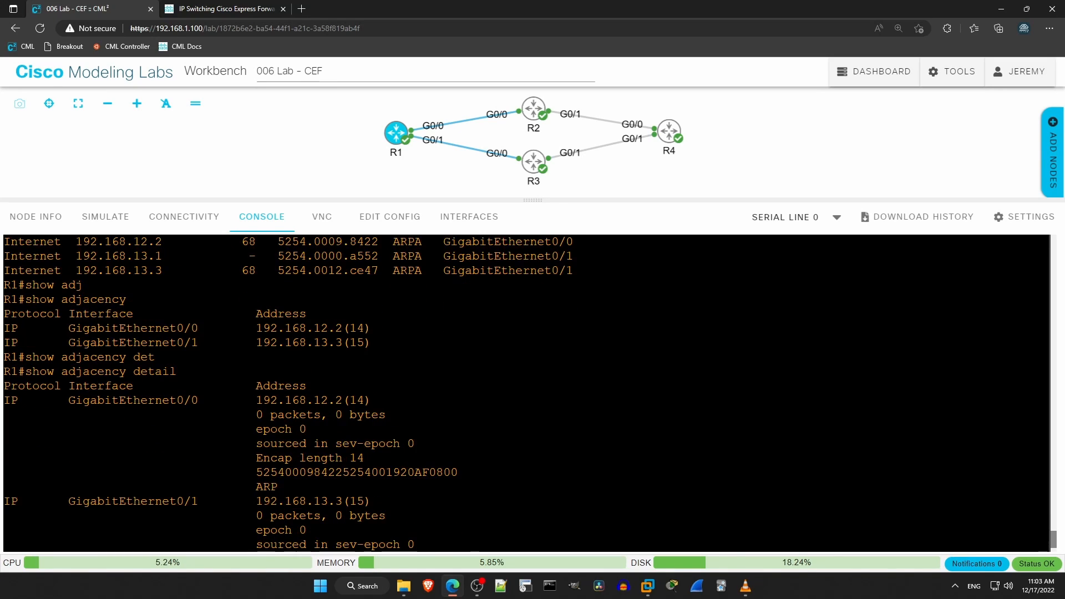
- Pick out the encapsulation hex strings for the G0/0 and G0/1 neighbours and the 192.168.12.2 address
double_click(356, 414)
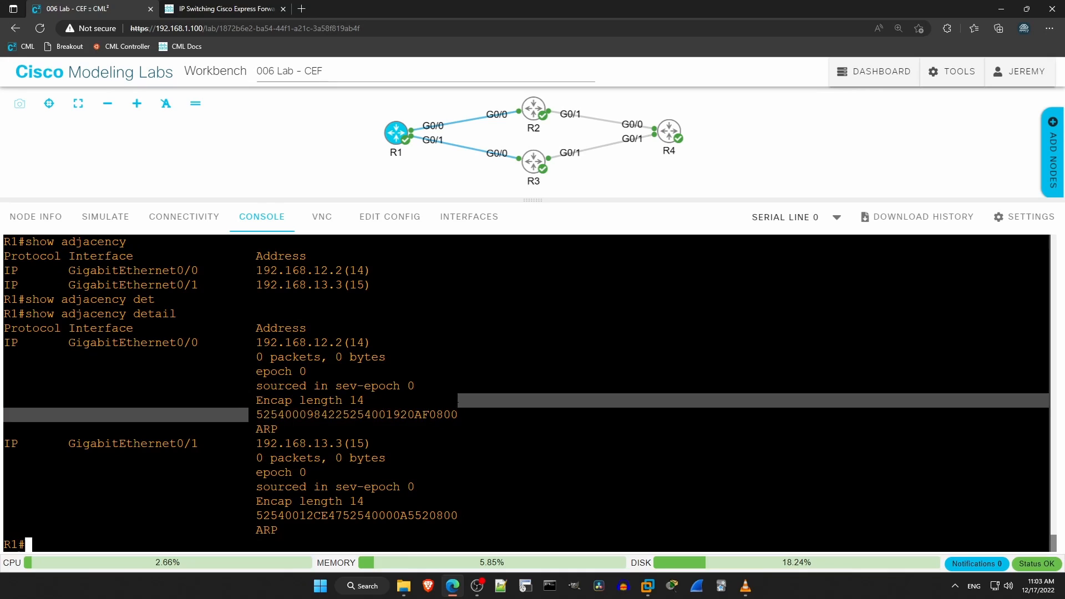
left_click(356, 414)
double_click(356, 515)
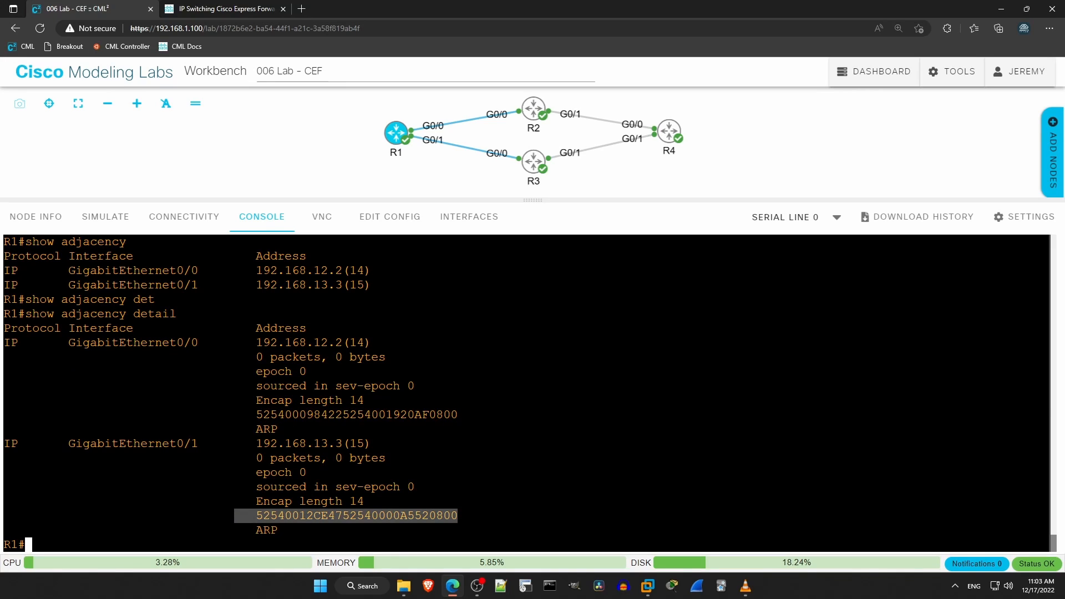
left_click(357, 515)
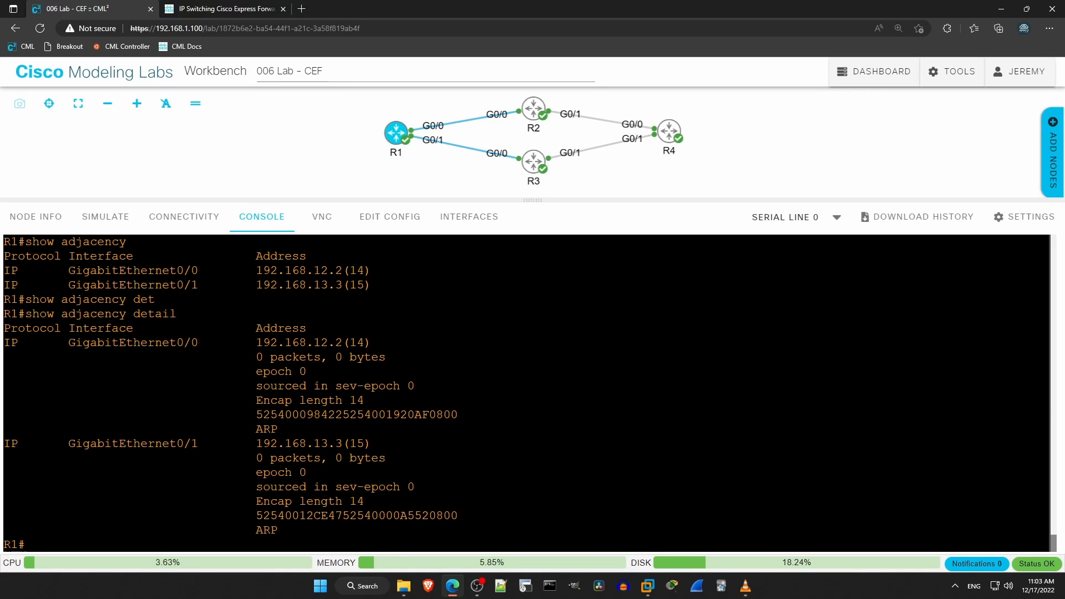
left_click_drag(256, 342, 343, 342)
- Break down the G0/0 encapsulation string into destination MAC, source MAC and the 0800 type field
left_click_drag(255, 415, 459, 415)
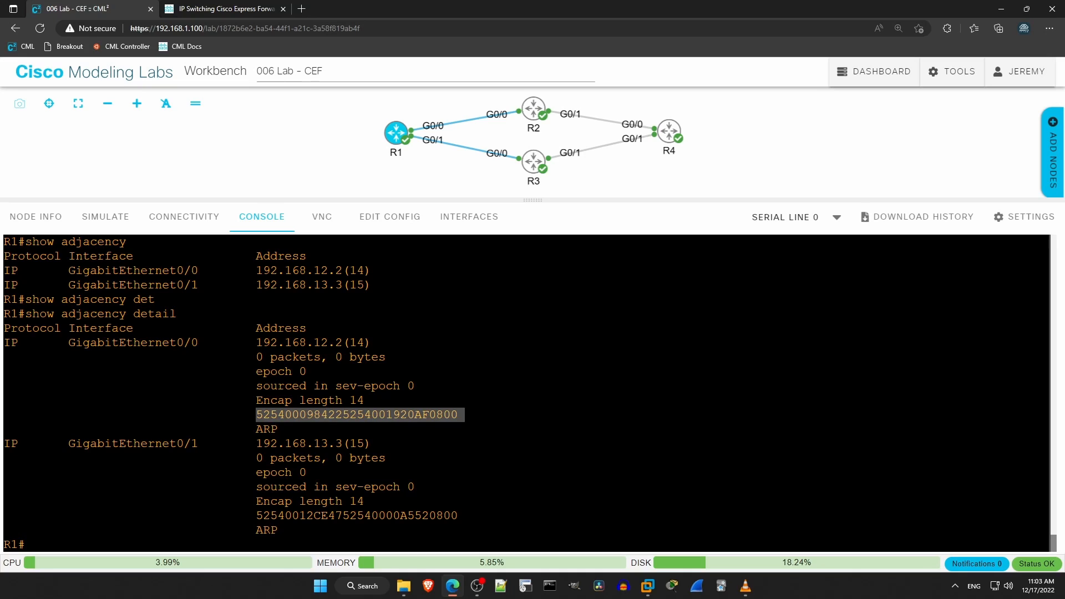
left_click(460, 415)
left_click_drag(255, 415, 344, 414)
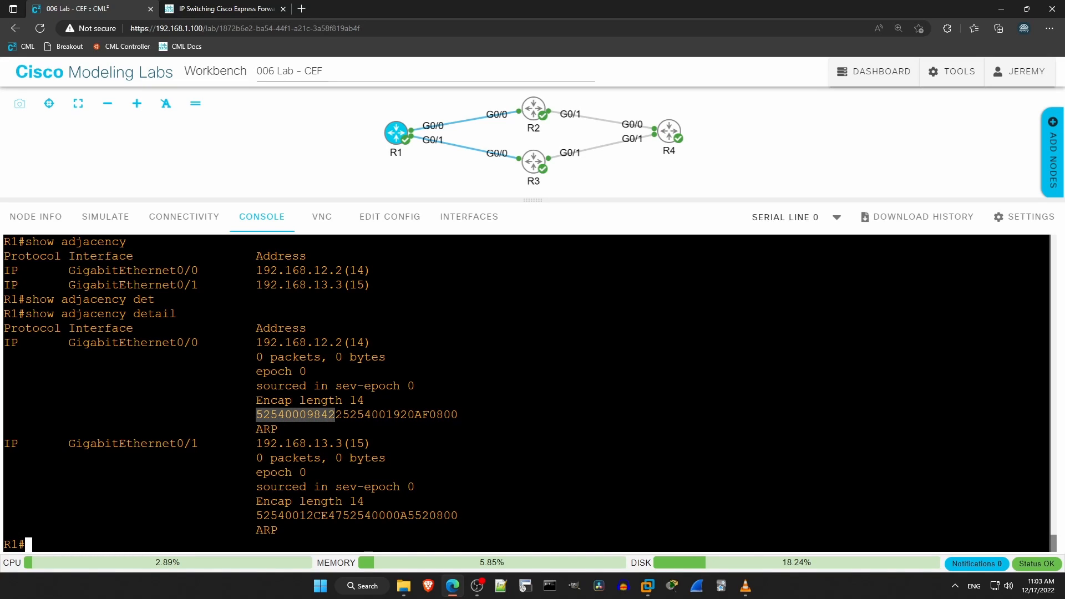
left_click(343, 415)
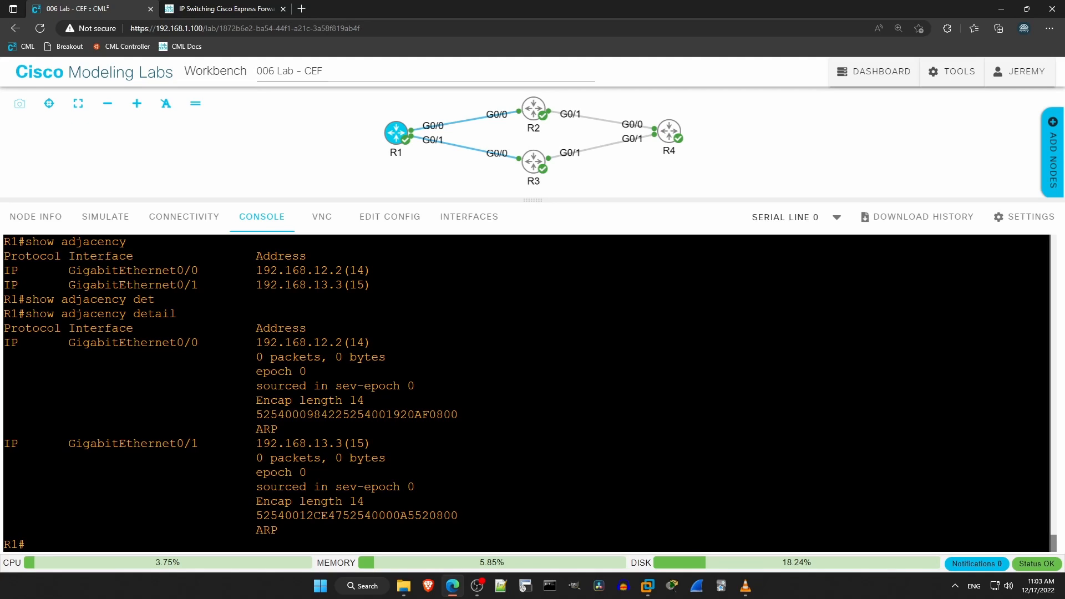
left_click_drag(343, 414, 429, 414)
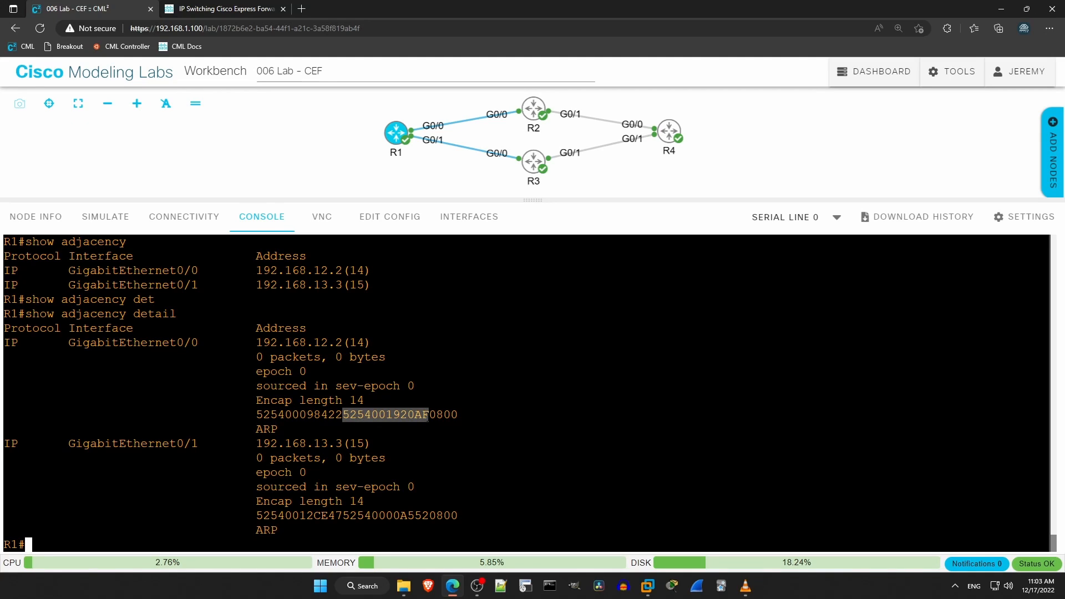
left_click(429, 414)
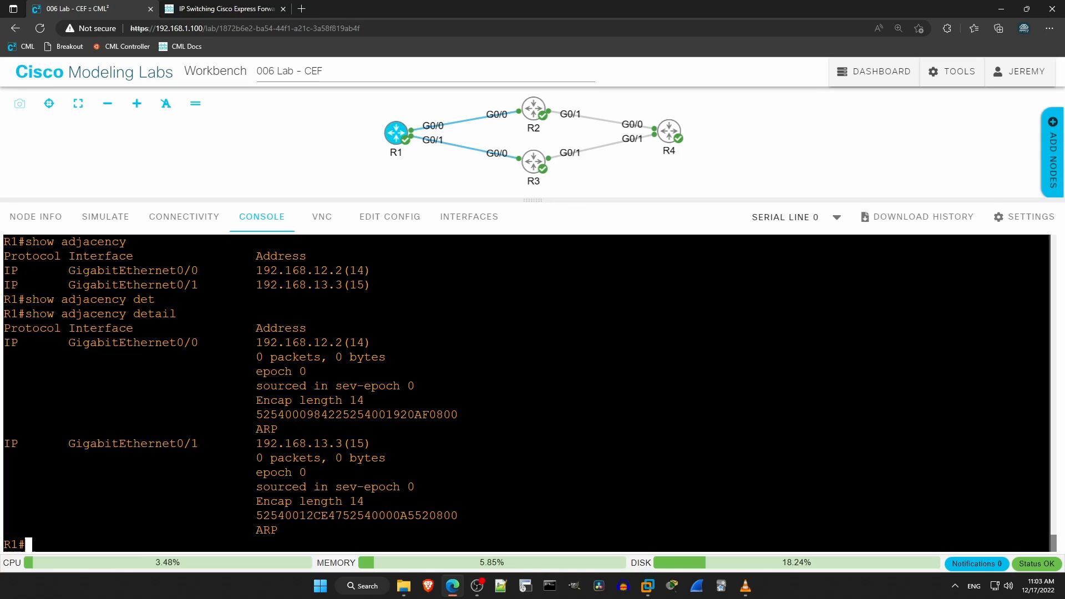
left_click_drag(430, 414, 457, 415)
left_click(430, 415)
type("show run")
type(" | i cef")
- Run 'show run | i cef' and pick out the ip cef and no ipv6 cef lines
key("Return")
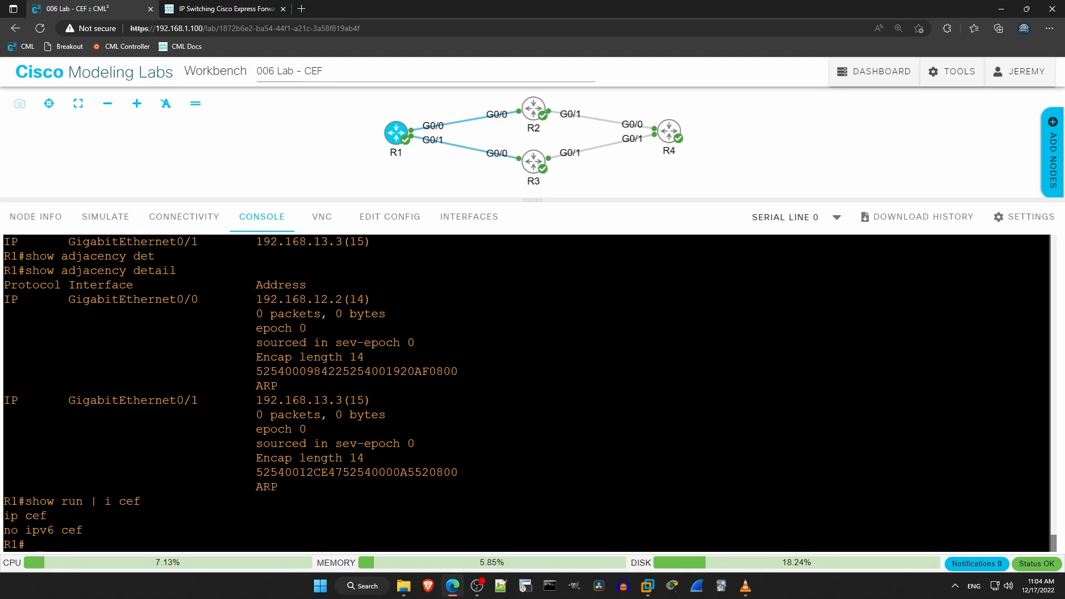
triple_click(30, 516)
left_click(42, 530)
triple_click(42, 530)
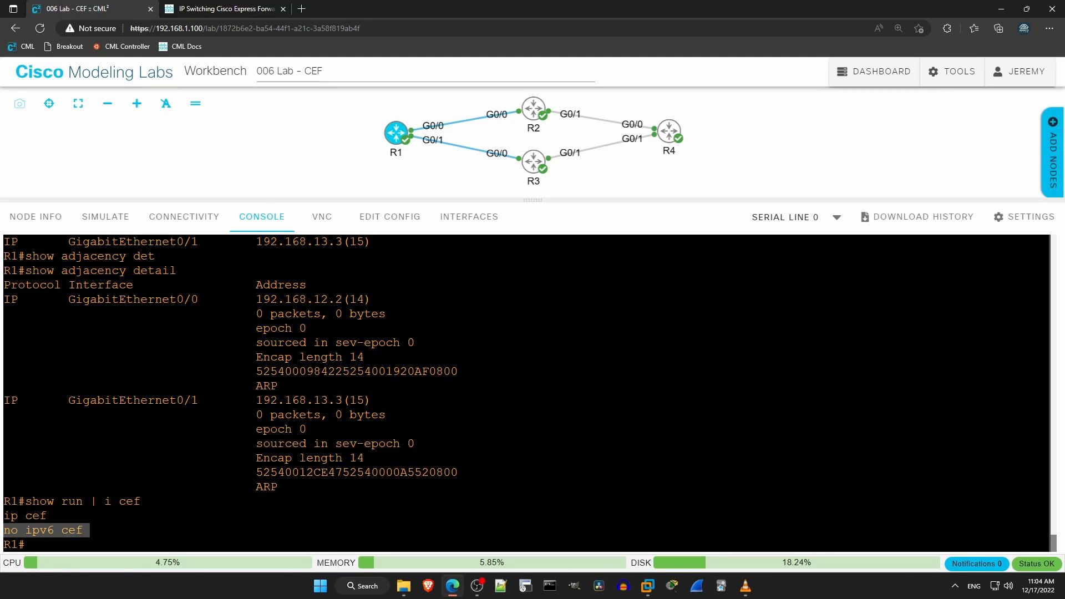
left_click(533, 416)
type("sh")
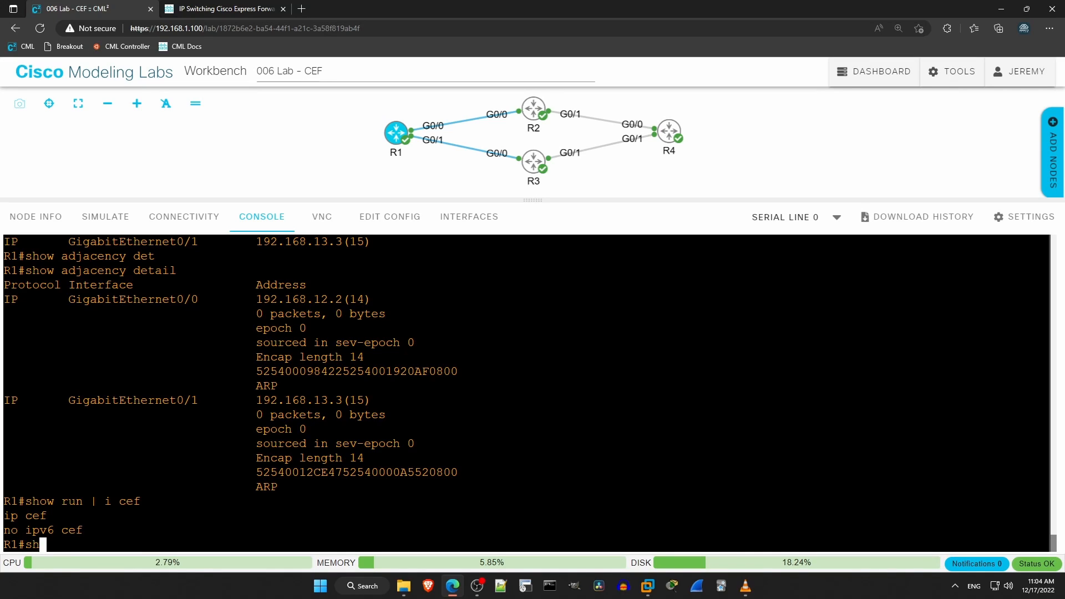
type("ow run all")
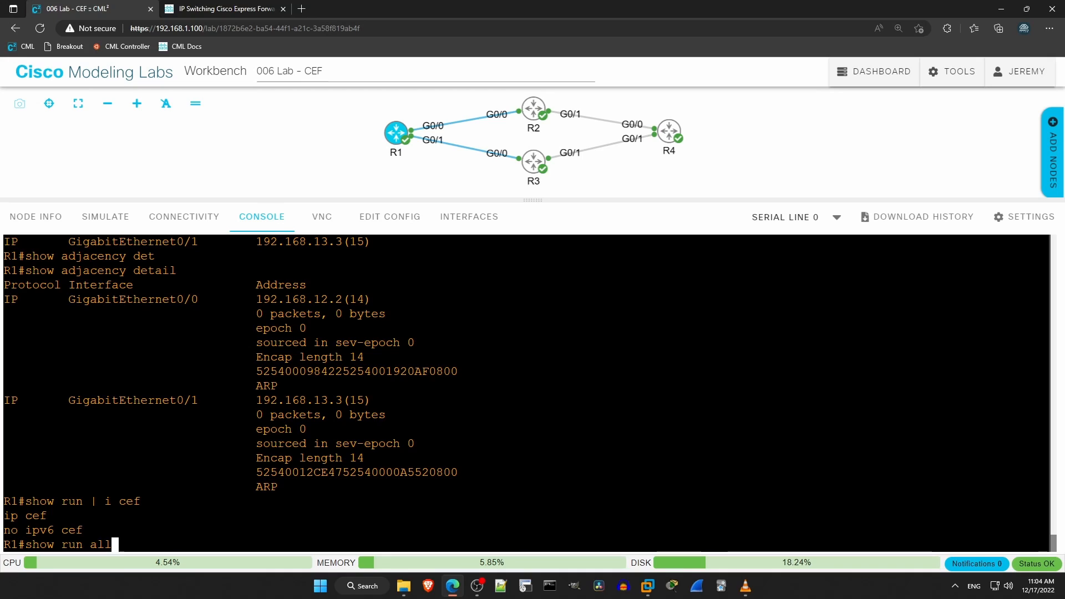
type(" | i")
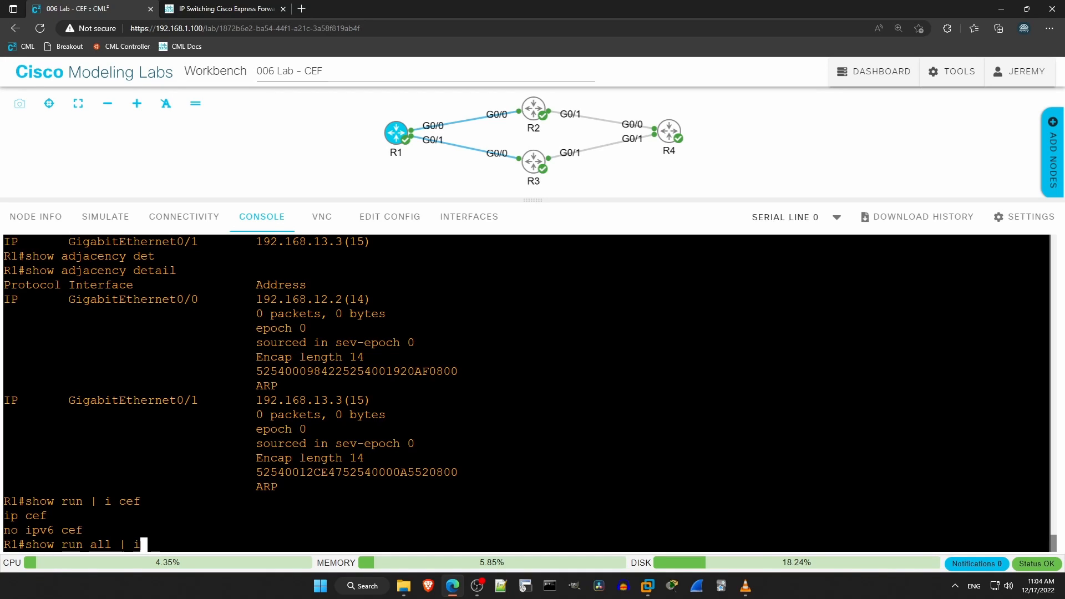
type(" cef")
- Run 'show run all | i cef', page through the output and note the neighbor resolution optimization line
key("Return")
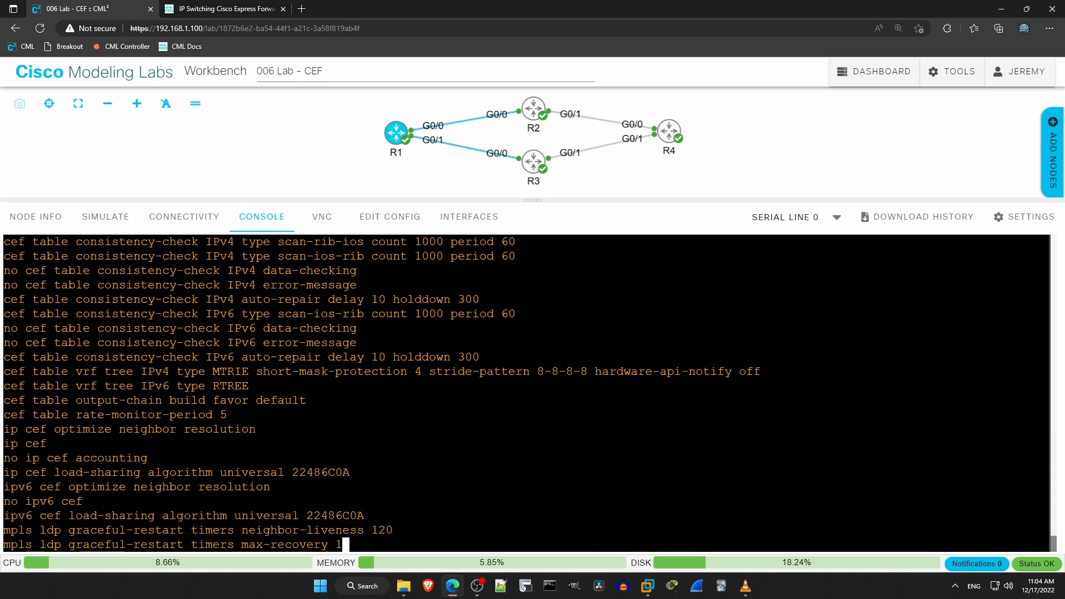
key("space")
key("space")
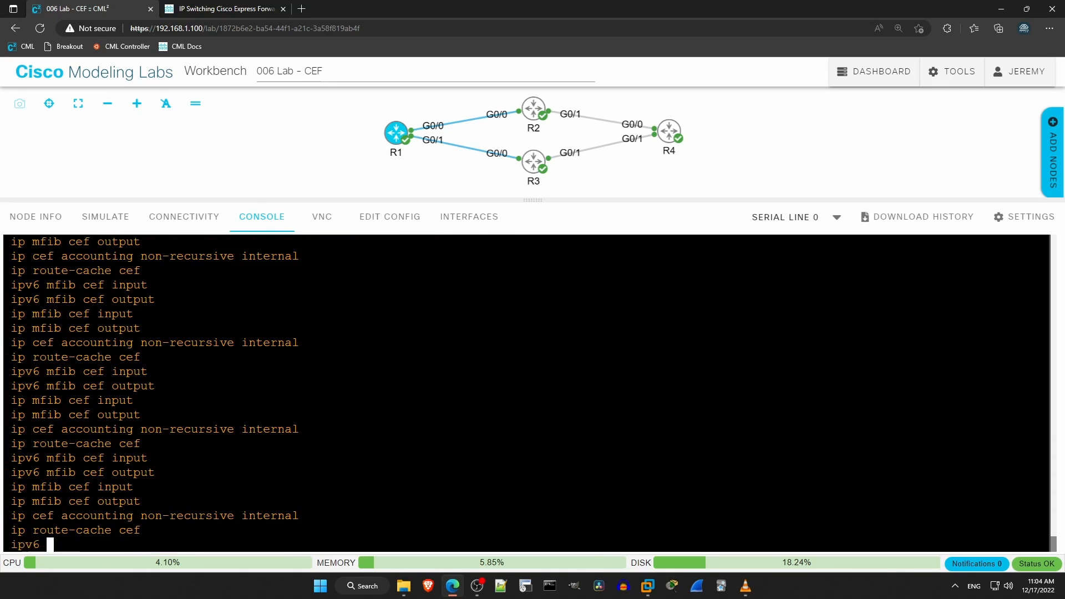
scroll(533, 391, "up", 5)
scroll(533, 391, "up", 5)
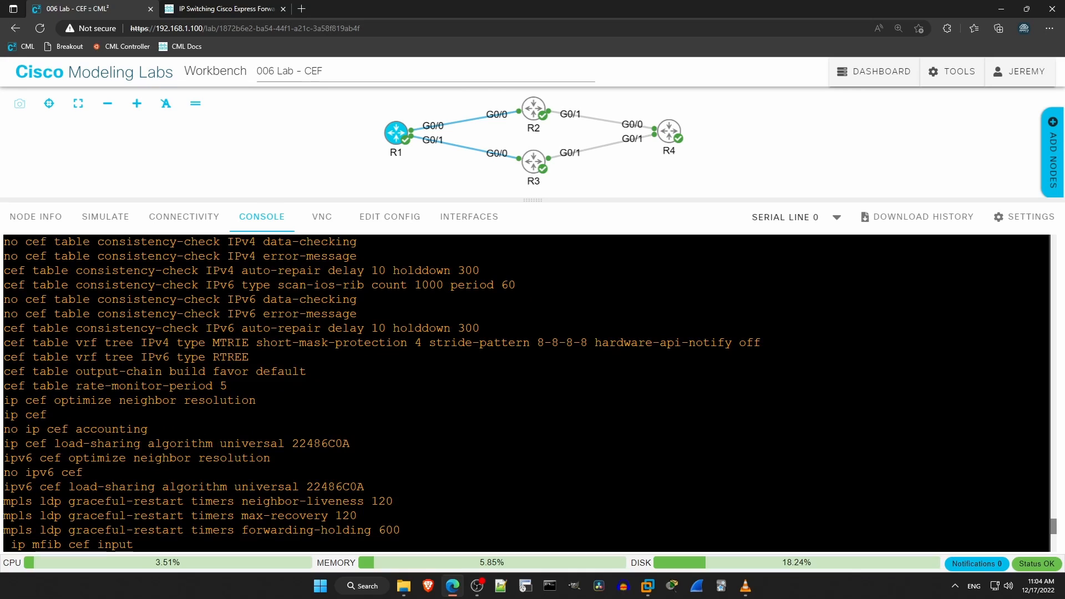
scroll(533, 391, "up", 3)
scroll(532, 391, "up", 3)
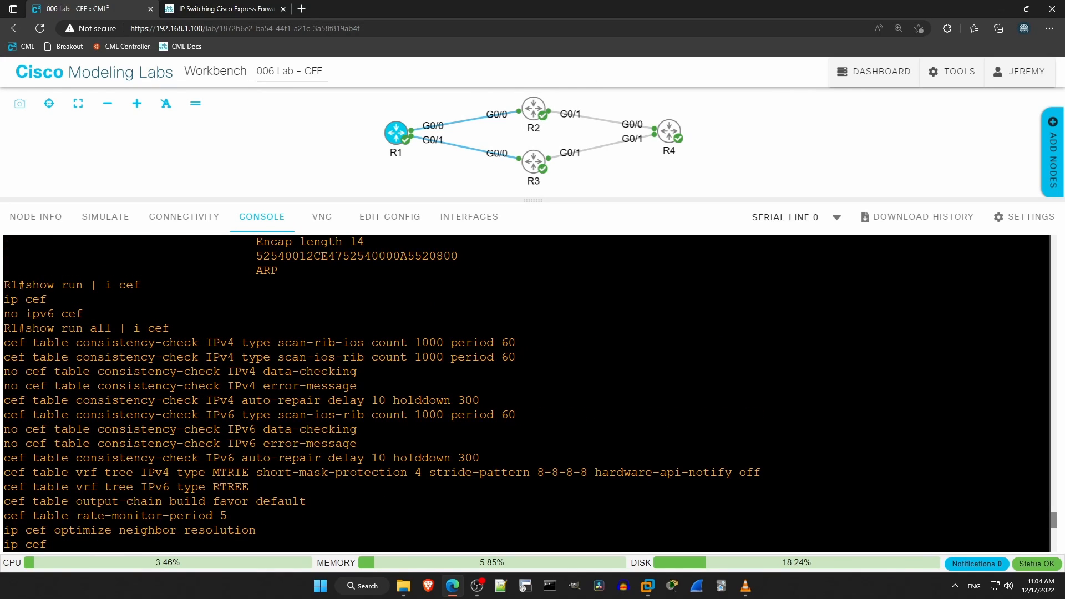
left_click_drag(26, 328, 111, 327)
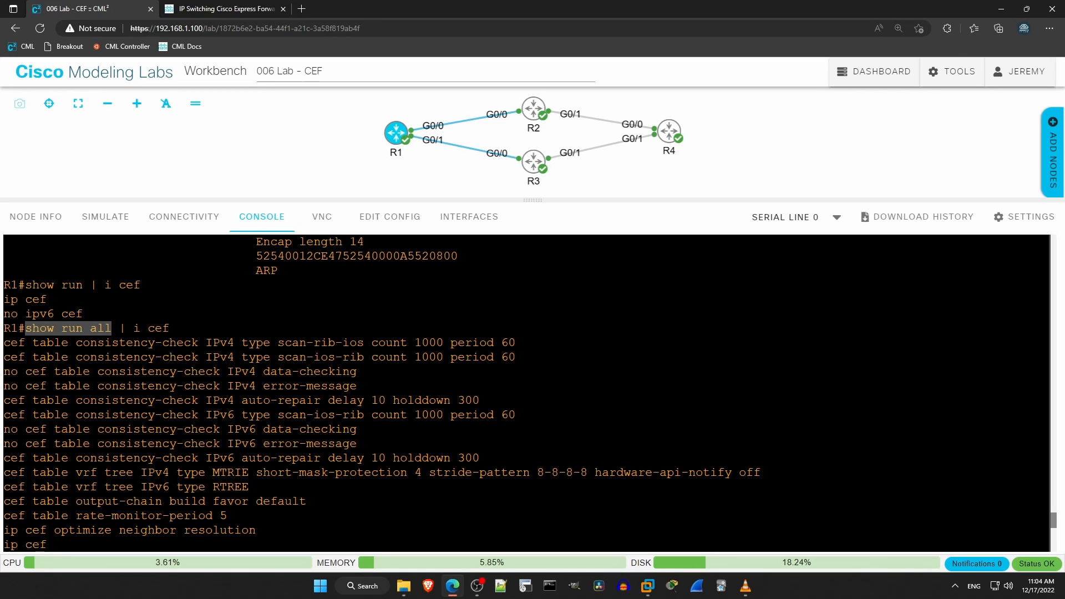
scroll(532, 392, "down", 3)
scroll(532, 391, "down", 3)
scroll(533, 391, "down", 3)
scroll(533, 391, "down", 2)
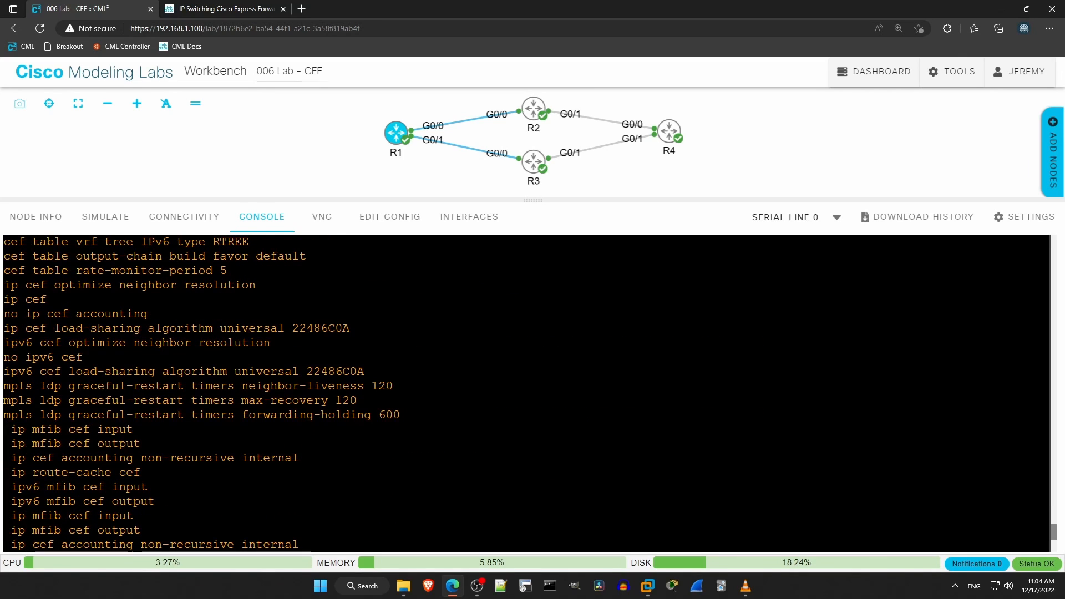
scroll(533, 391, "up", 3)
scroll(532, 391, "up", 3)
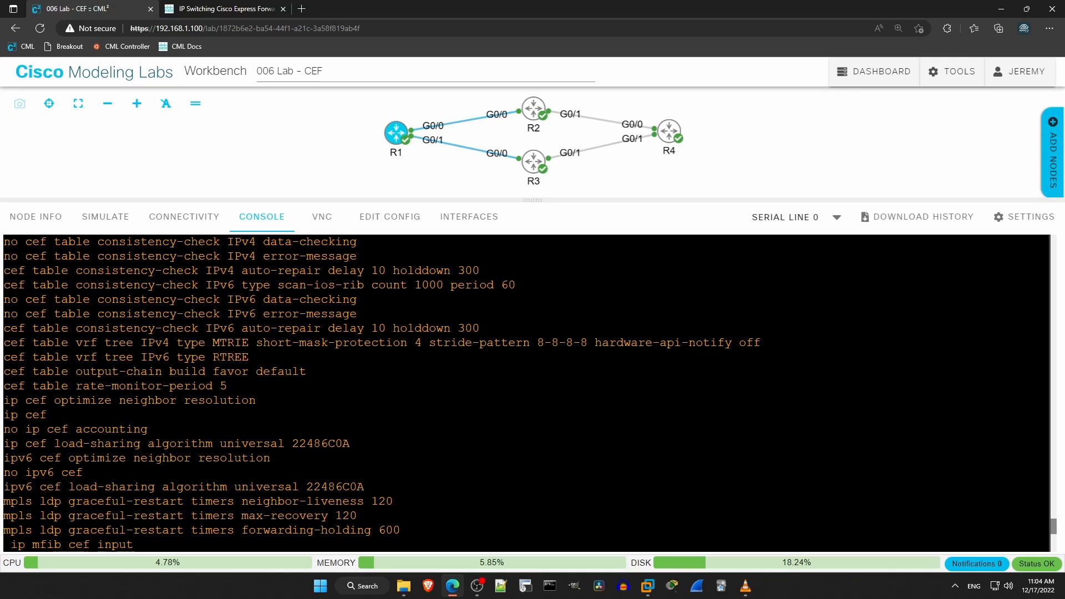
left_click_drag(256, 400, 3, 400)
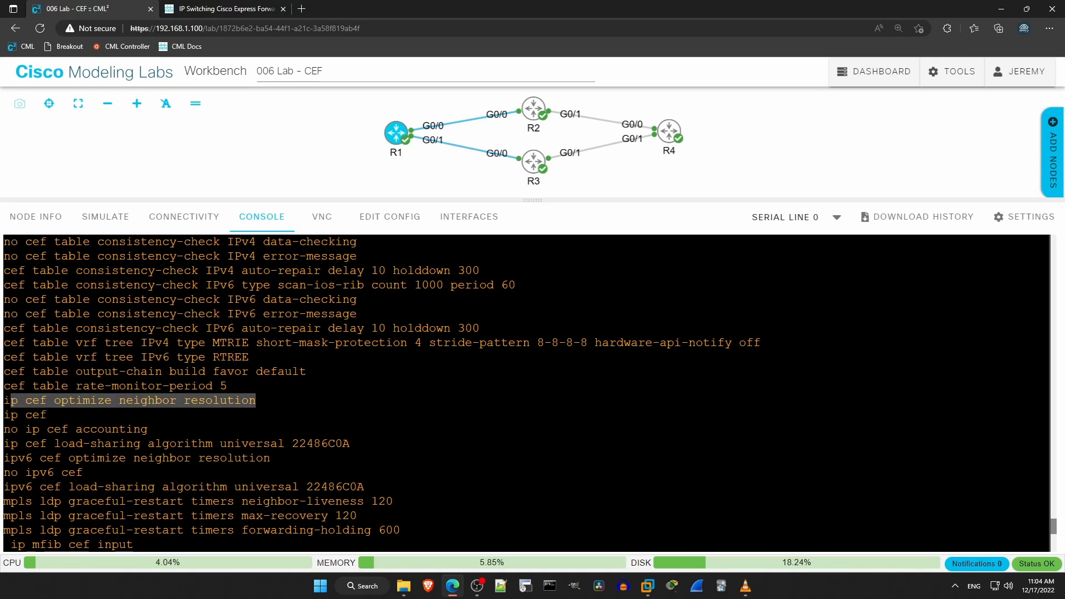
scroll(532, 391, "up", 3)
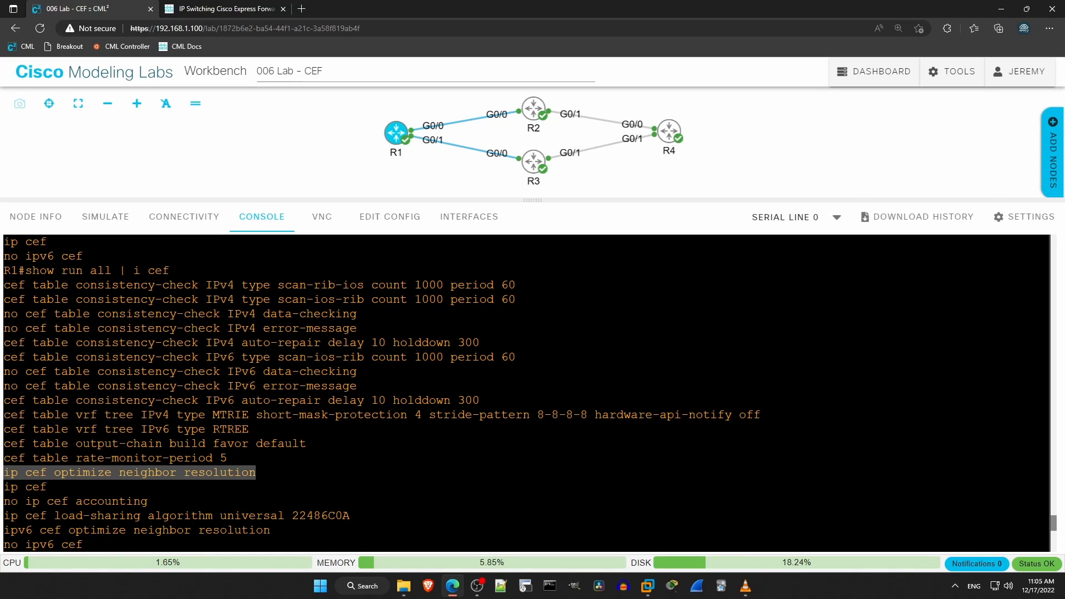
left_click(533, 375)
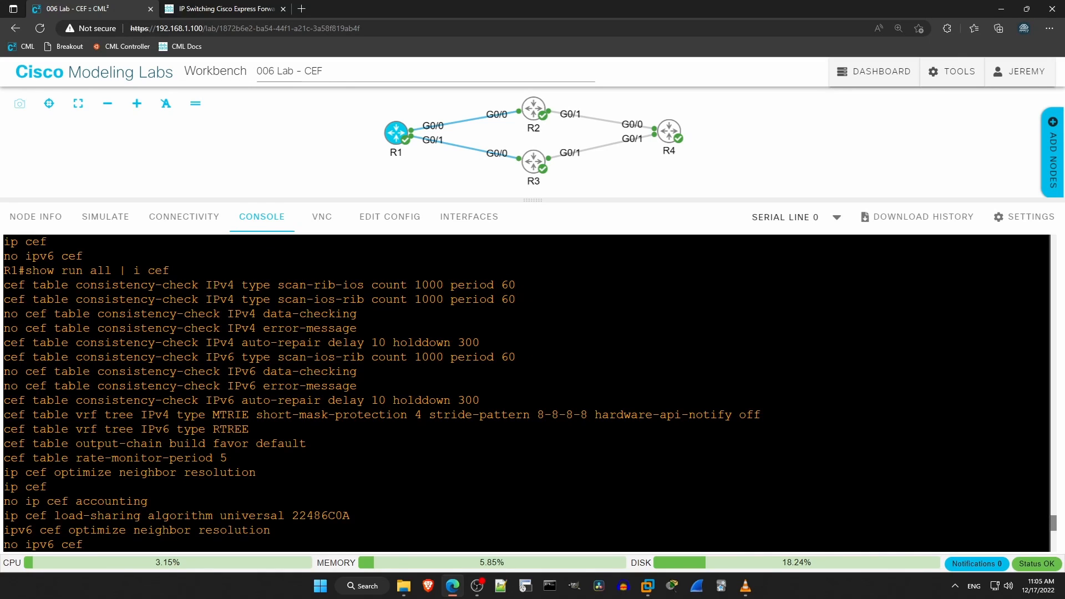
key("Return")
key("Return")
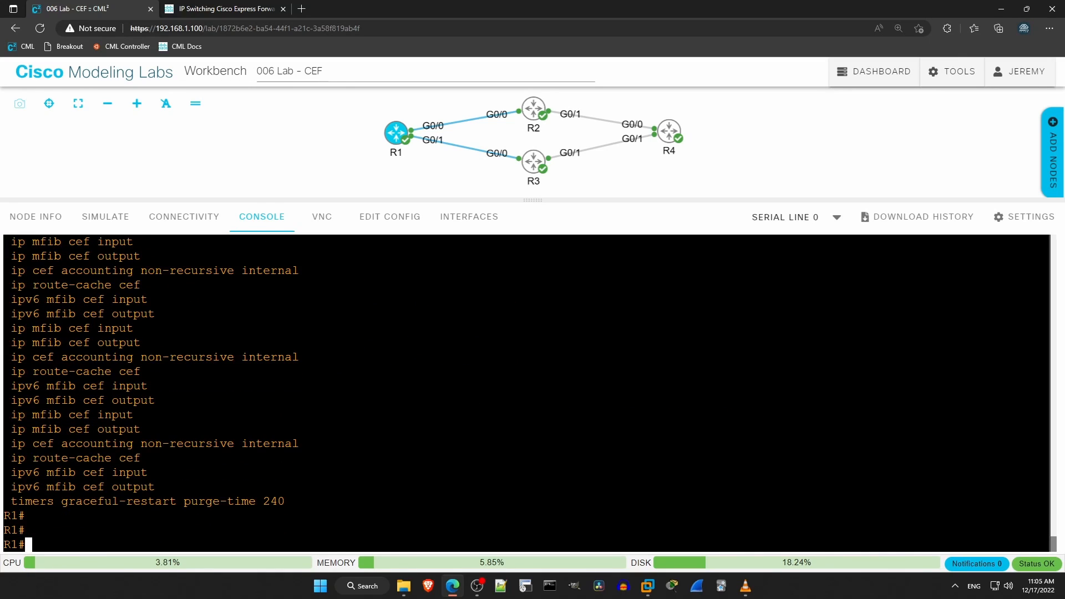
left_click(311, 150)
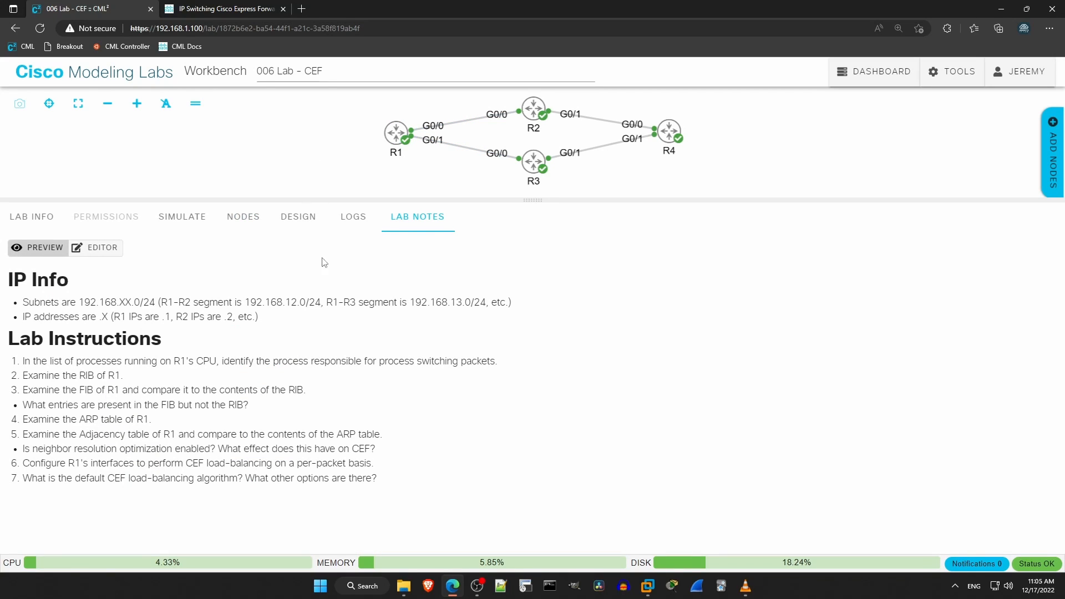
left_click_drag(376, 464, 24, 461)
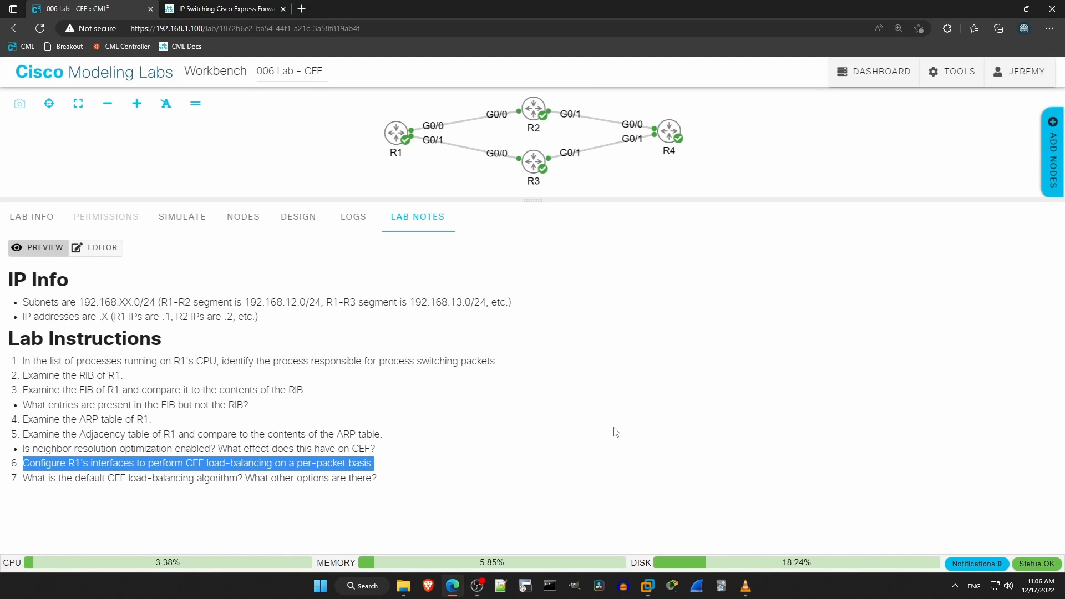
left_click(614, 432)
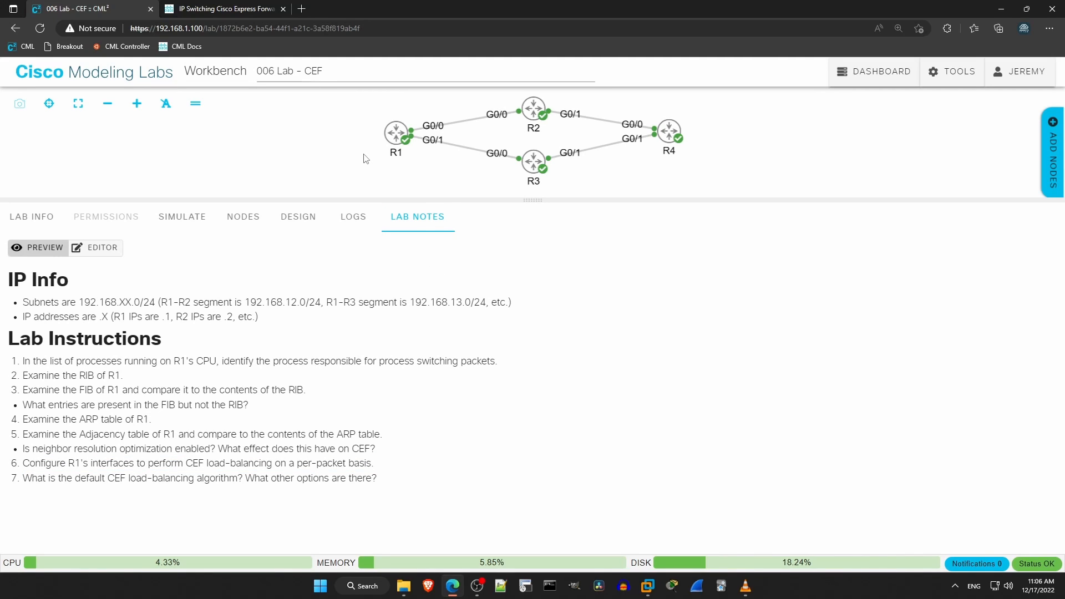
left_click(397, 133)
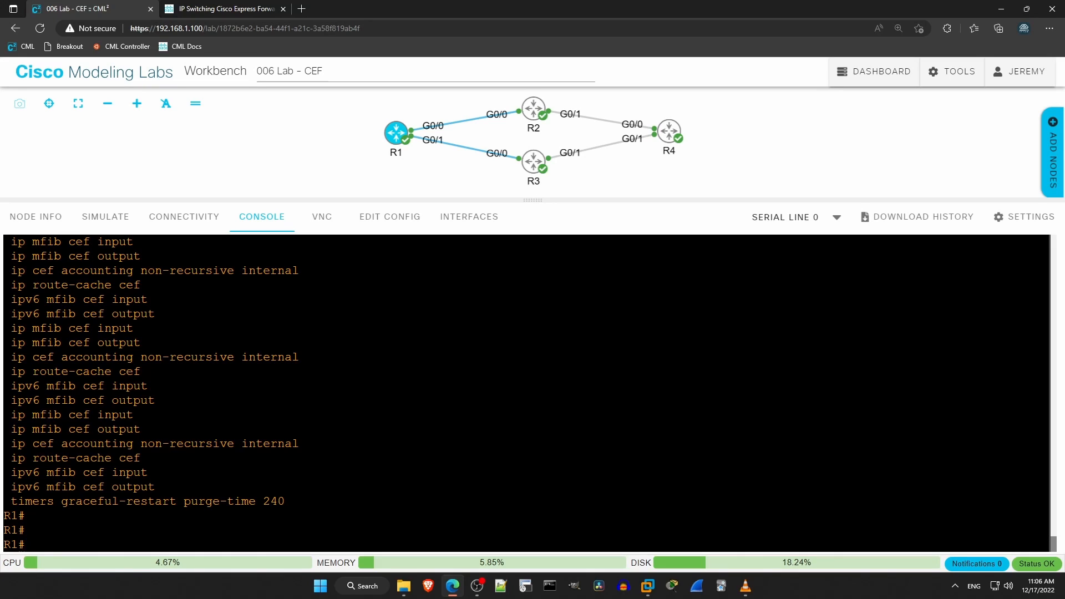
- Run 'show cef interface g0/0' and pick out 'Per packet load-sharing is disabled'
key("Return")
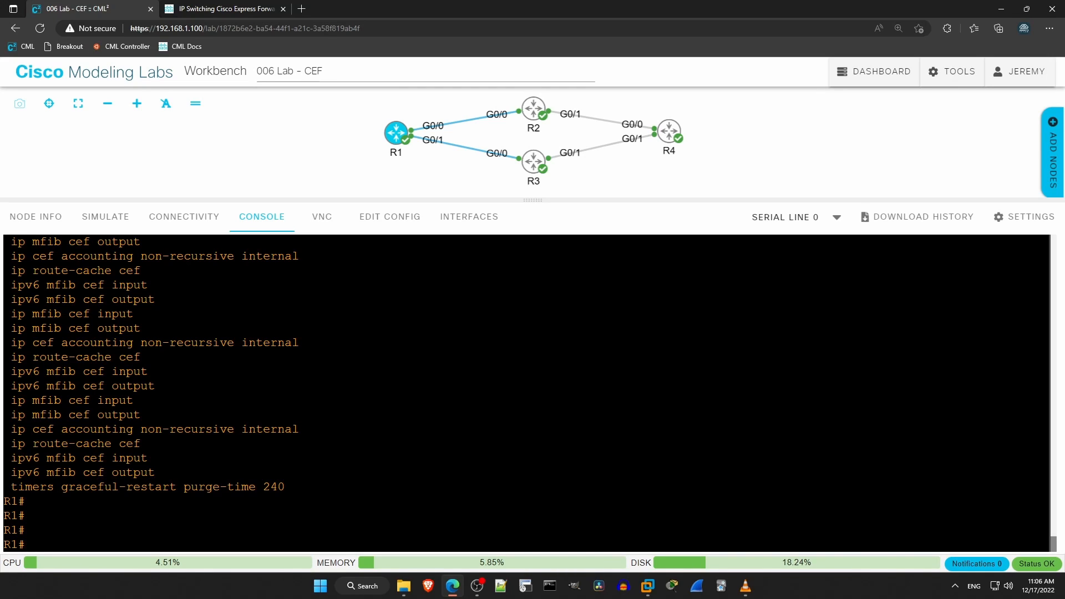
type("show cef int")
key("Tab")
type("g0/0")
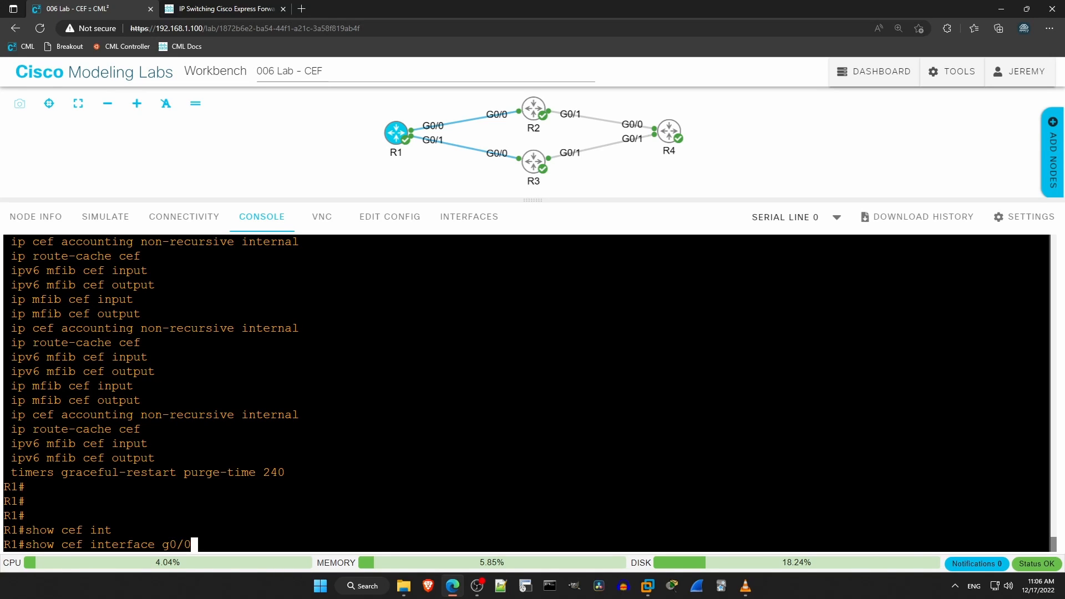
key("Return")
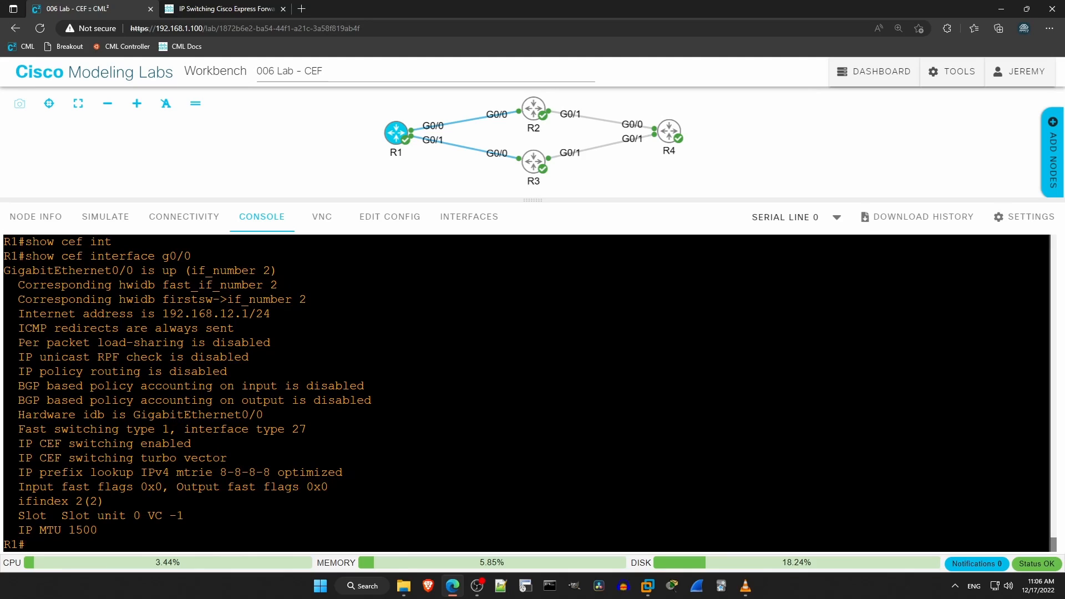
left_click_drag(25, 257, 83, 257)
left_click_drag(18, 343, 270, 343)
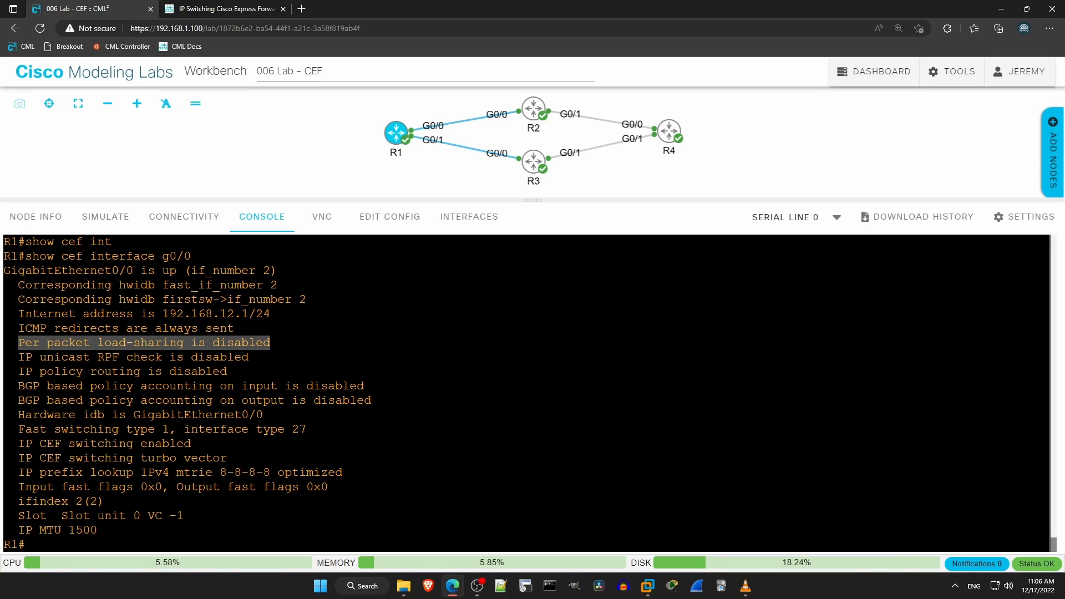
left_click(499, 416)
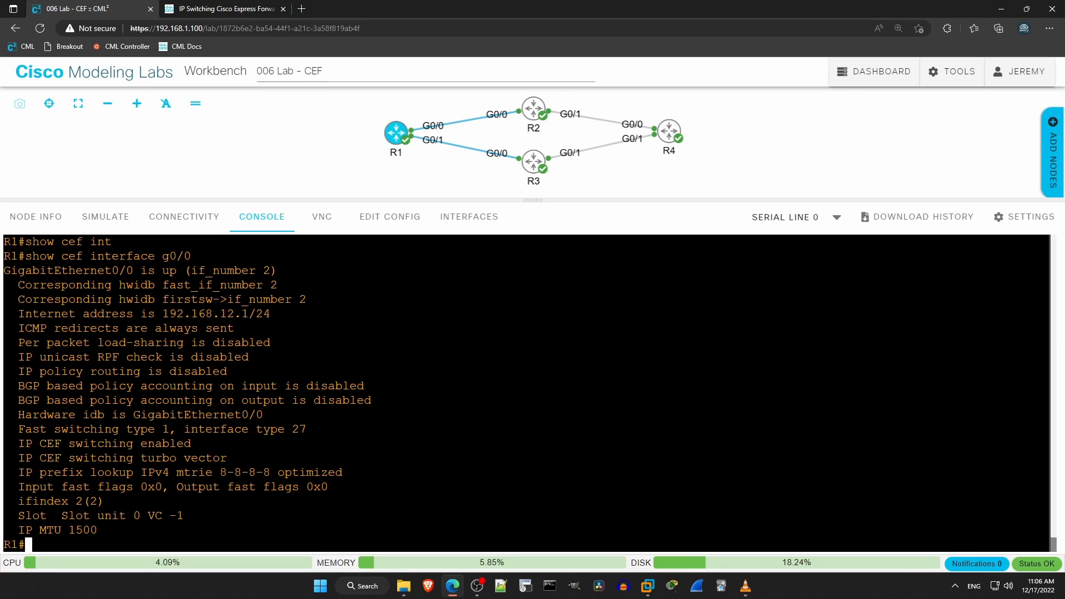
type("conf t")
- Configure 'ip load-sharing per-packet' on interface range g0/0 - 1 and leave configuration mode
key("Return")
type("int range g0/0 - 1")
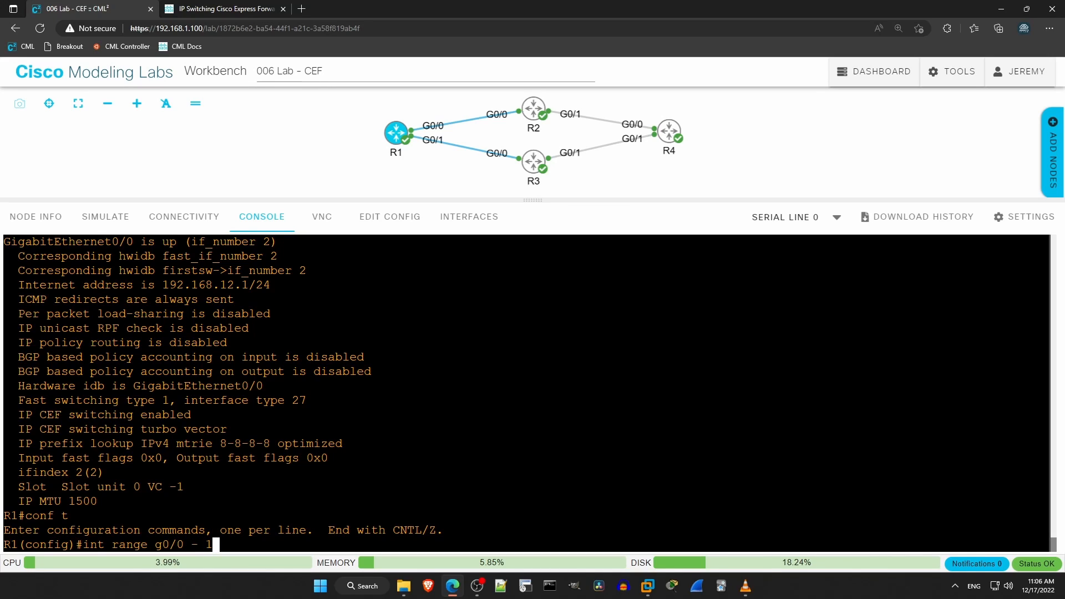
key("Return")
type("ig-if-range)#i")
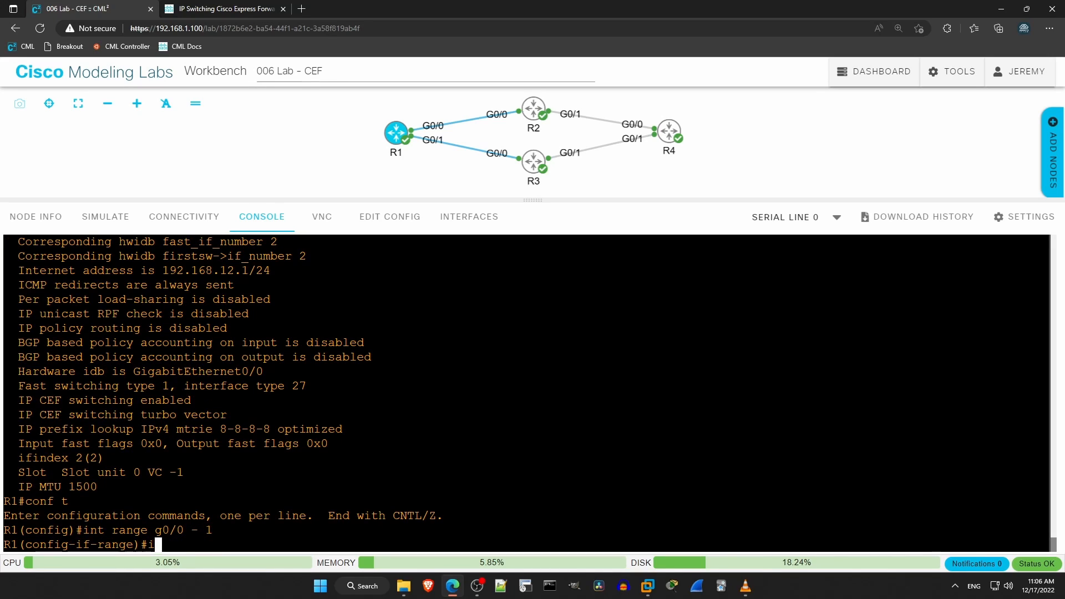
type("p load")
key("Tab")
type("per")
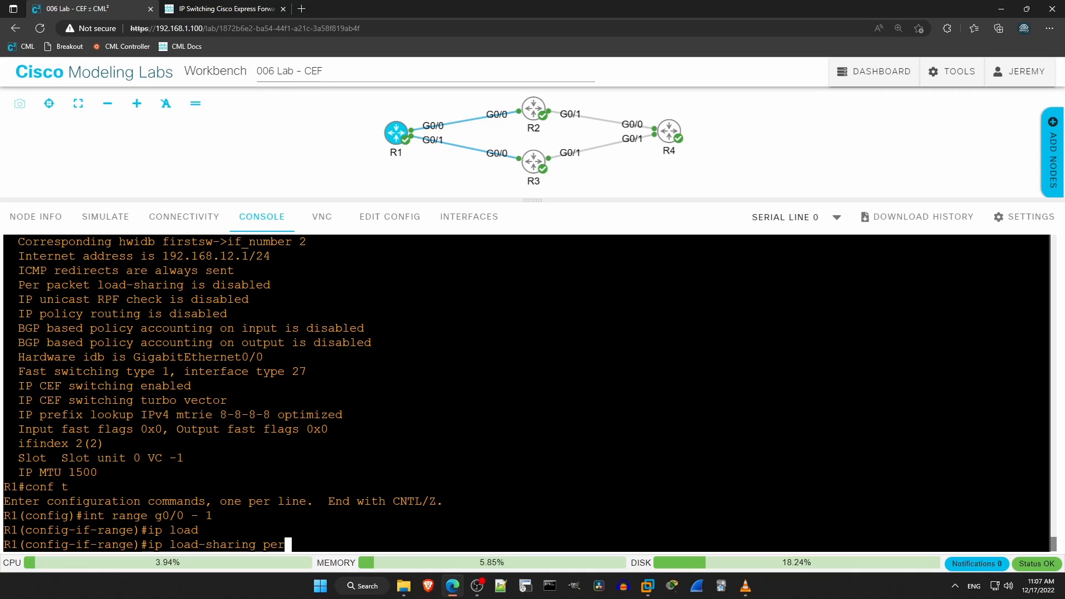
type("-p")
key("Tab")
key("Return")
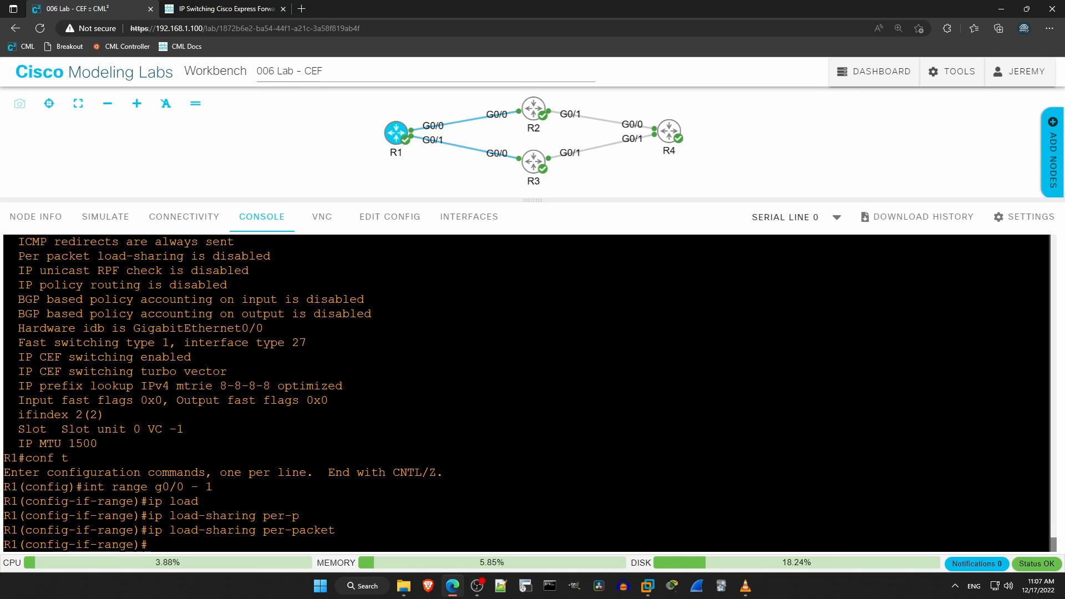
type("end")
key("Return")
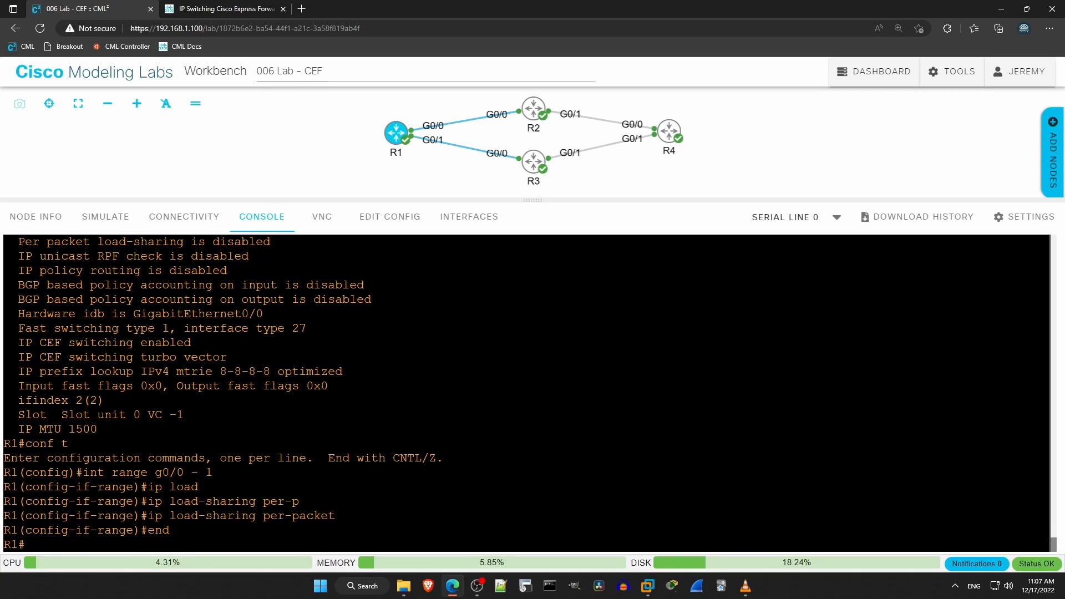
- Rerun 'show cef interface g0/0' and confirm per-packet load-sharing is now enabled
key("Up")
key("Return")
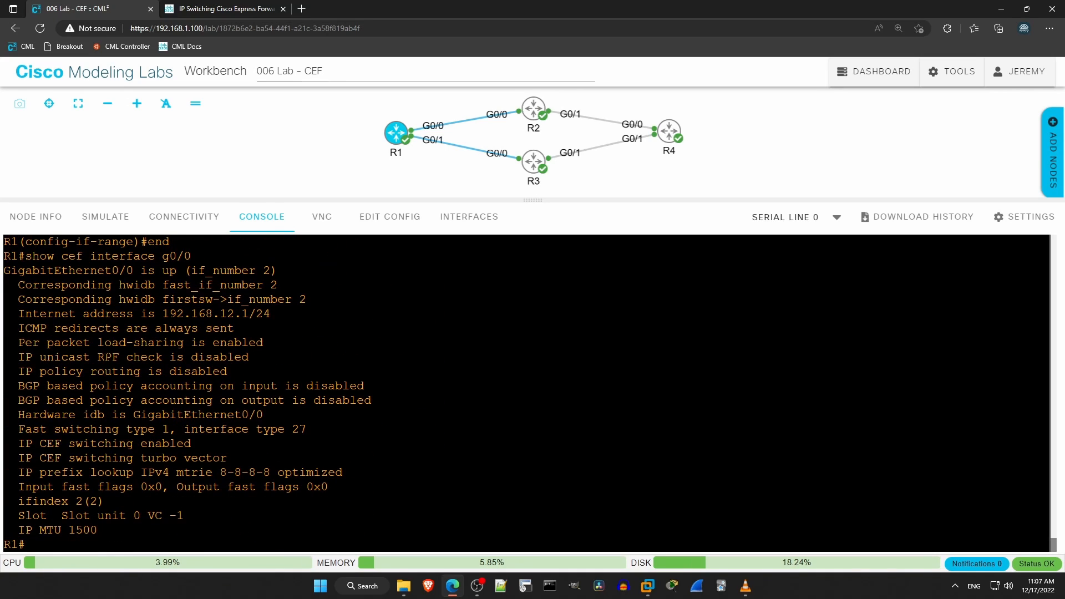
left_click_drag(18, 342, 269, 341)
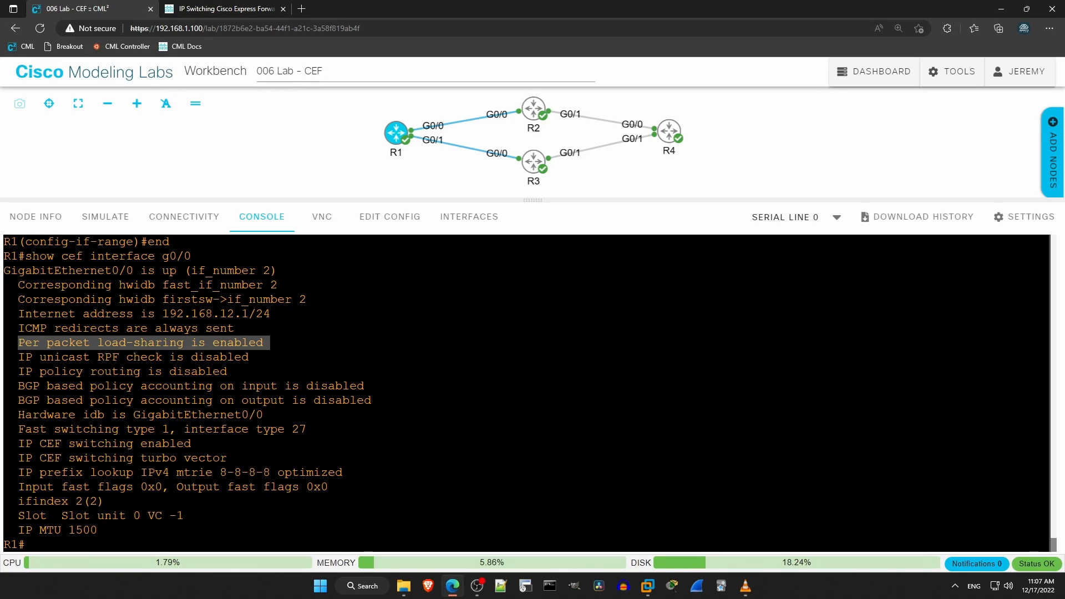
- Show the lab notes, pick out instruction 7 on the default load-balancing algorithm, and switch to the Cisco guide
left_click(318, 188)
left_click(317, 179)
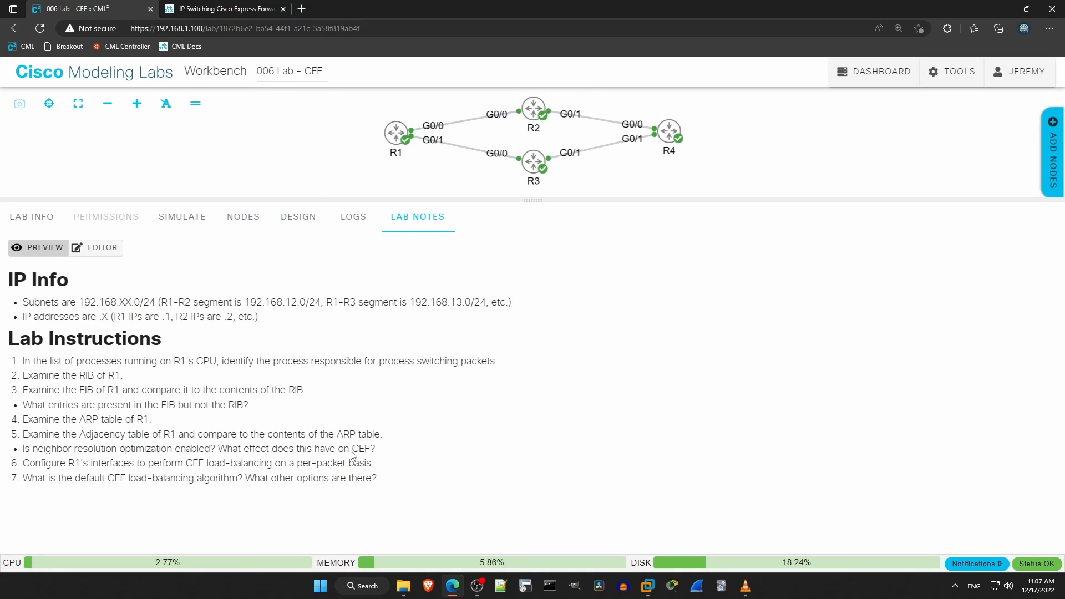
left_click_drag(378, 482, 22, 479)
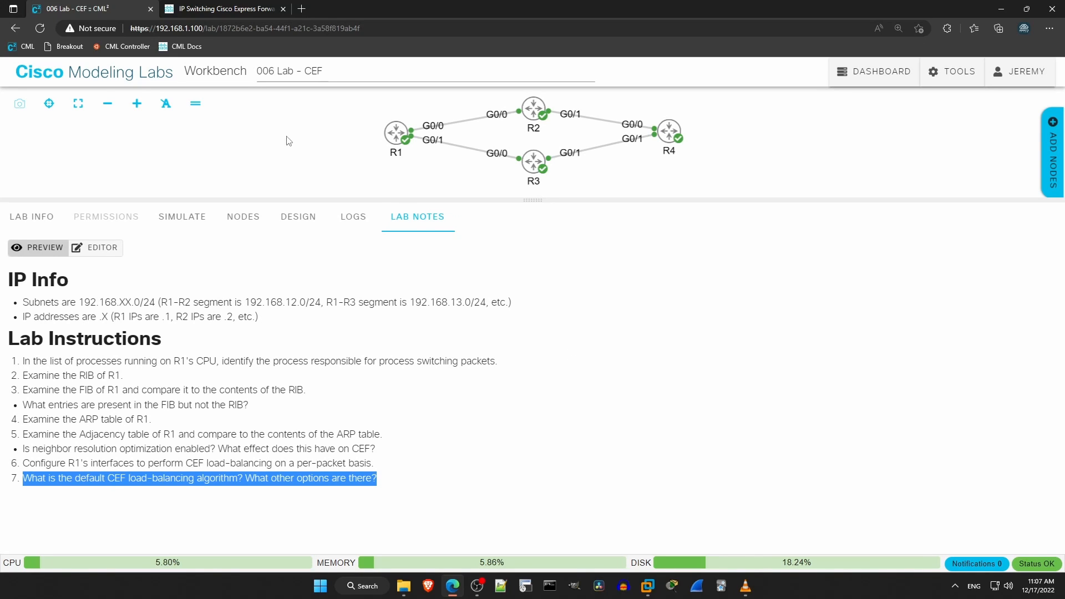
left_click(238, 8)
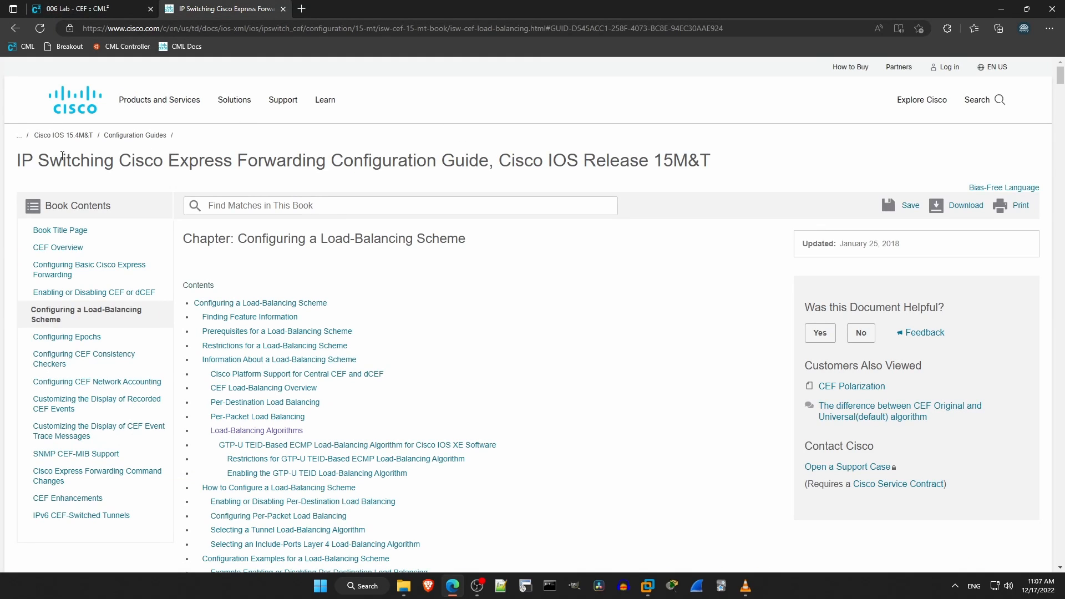
- Jump to the Load-Balancing Algorithms section of the CEF guide and pick out the algorithm descriptions
left_click_drag(16, 160, 490, 160)
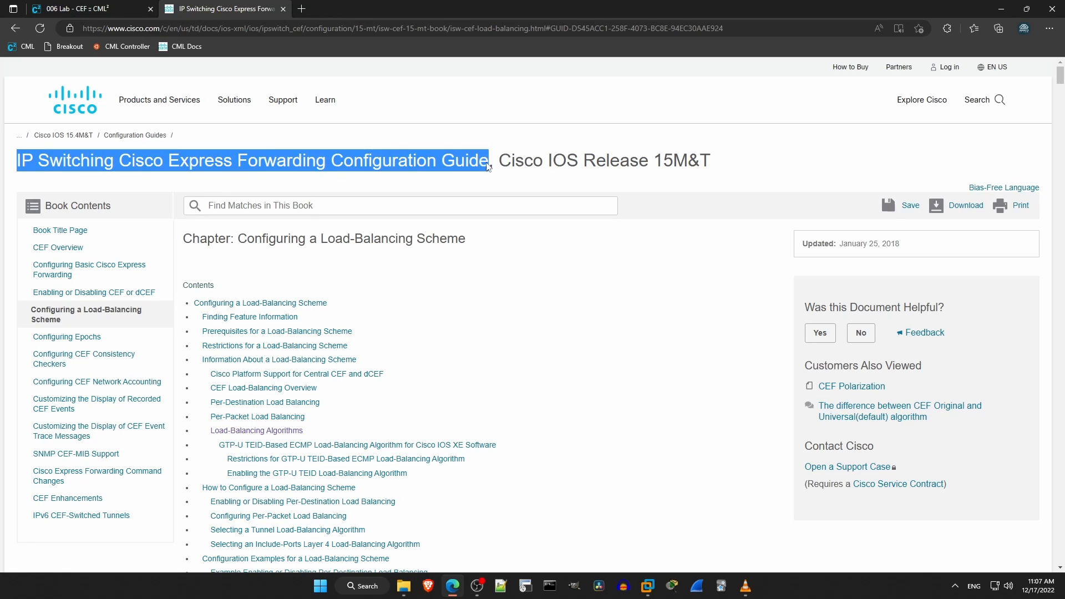
left_click_drag(467, 239, 238, 239)
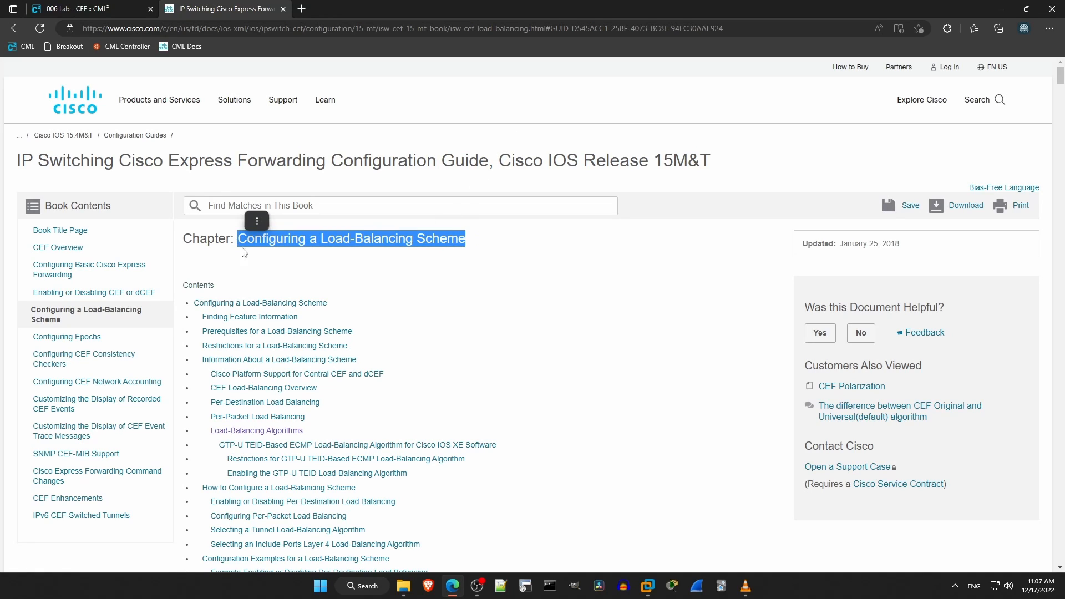
left_click(265, 438)
scroll(309, 249, "up", 2)
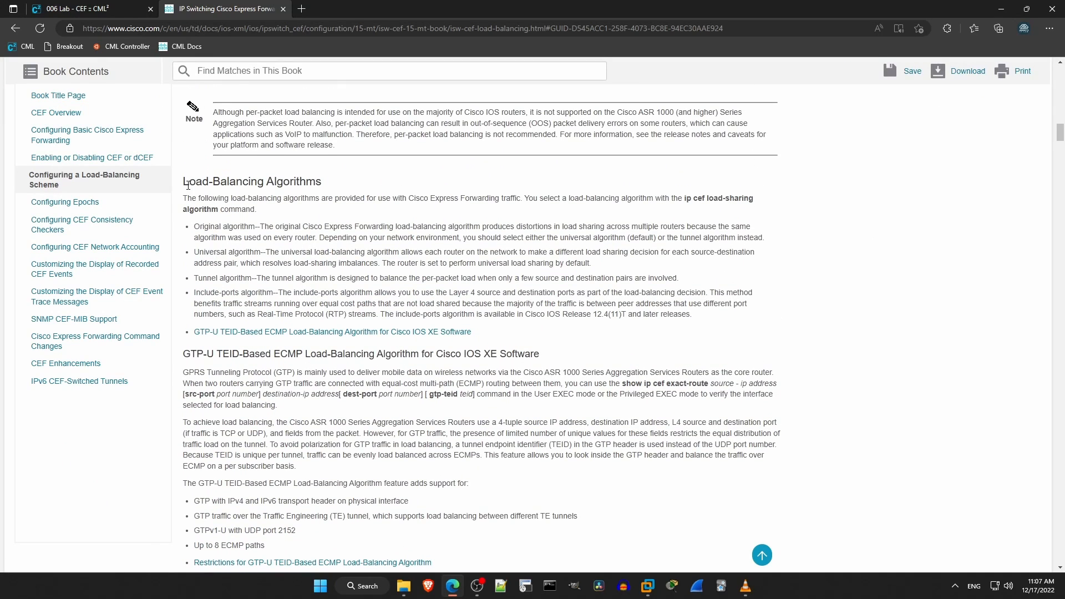
left_click_drag(183, 181, 757, 326)
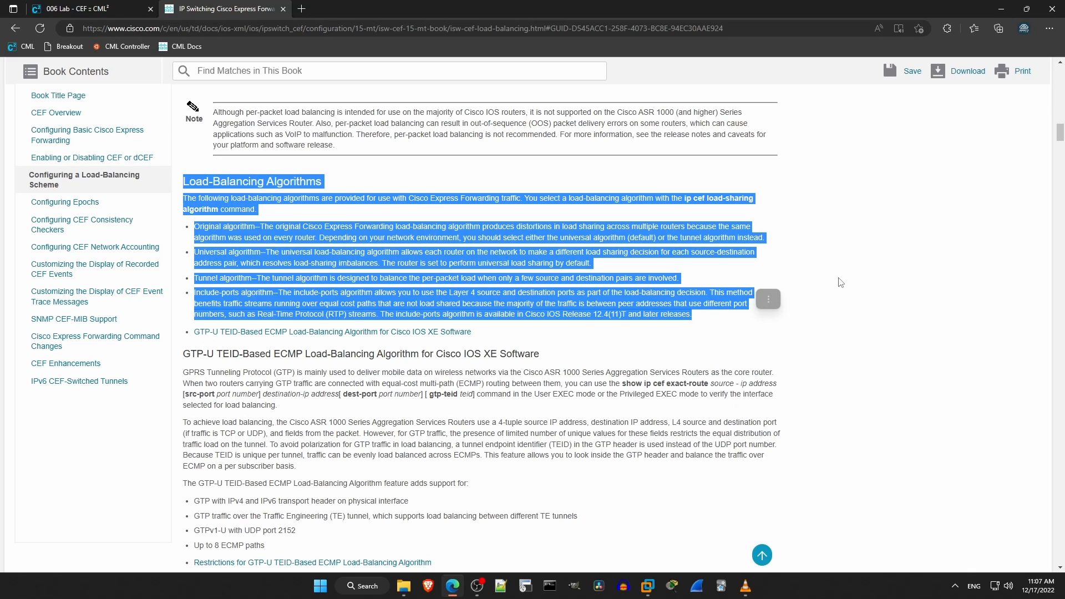
- Return to R1's console in the lab workbench and pick out the per-packet load-sharing enabled line
left_click(87, 12)
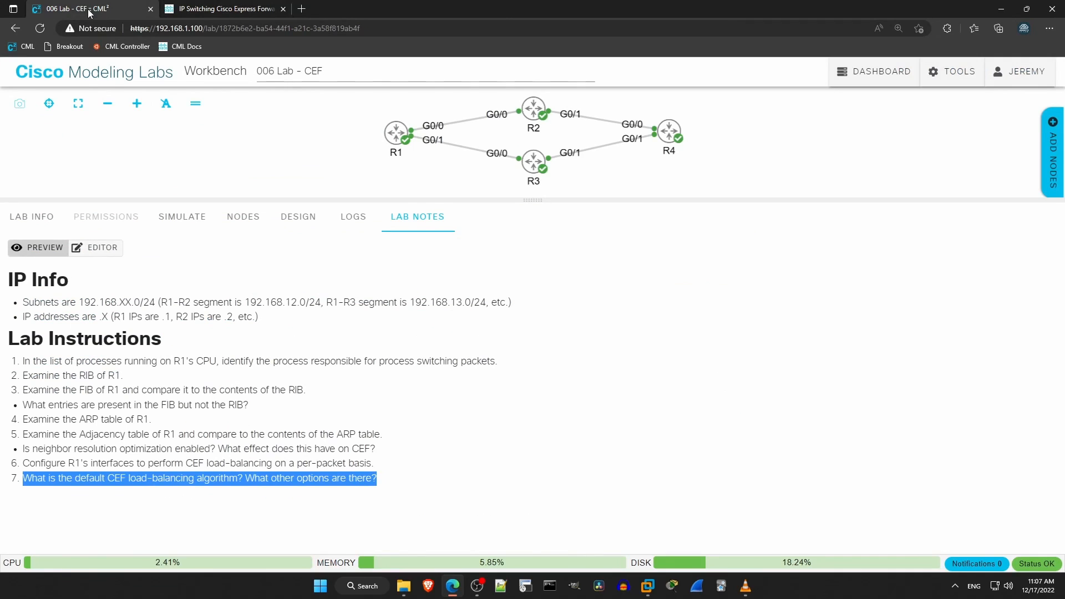
left_click(397, 133)
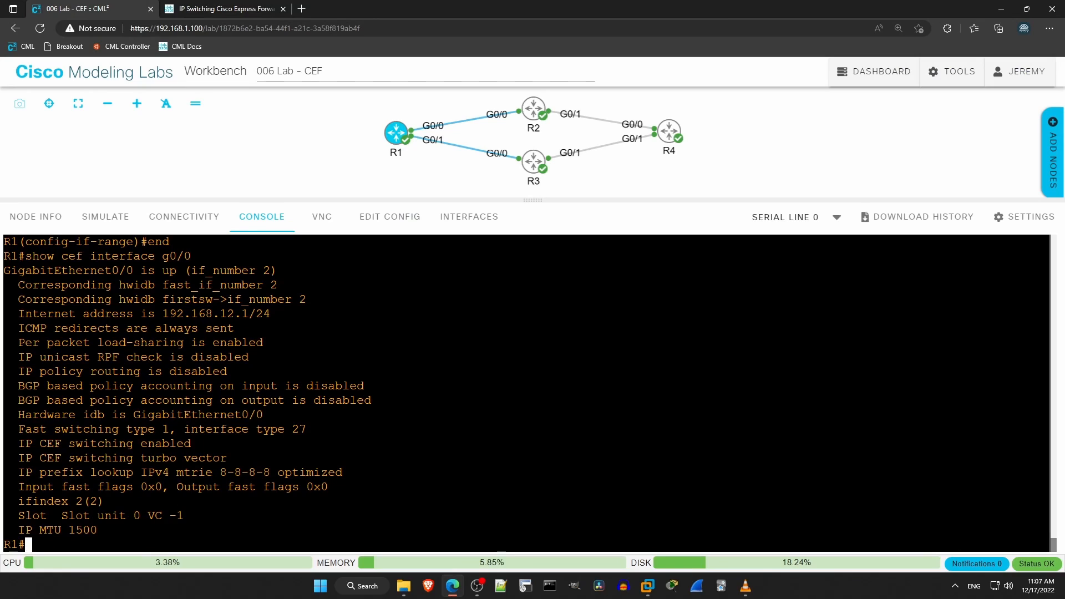
key("Return")
key("Return")
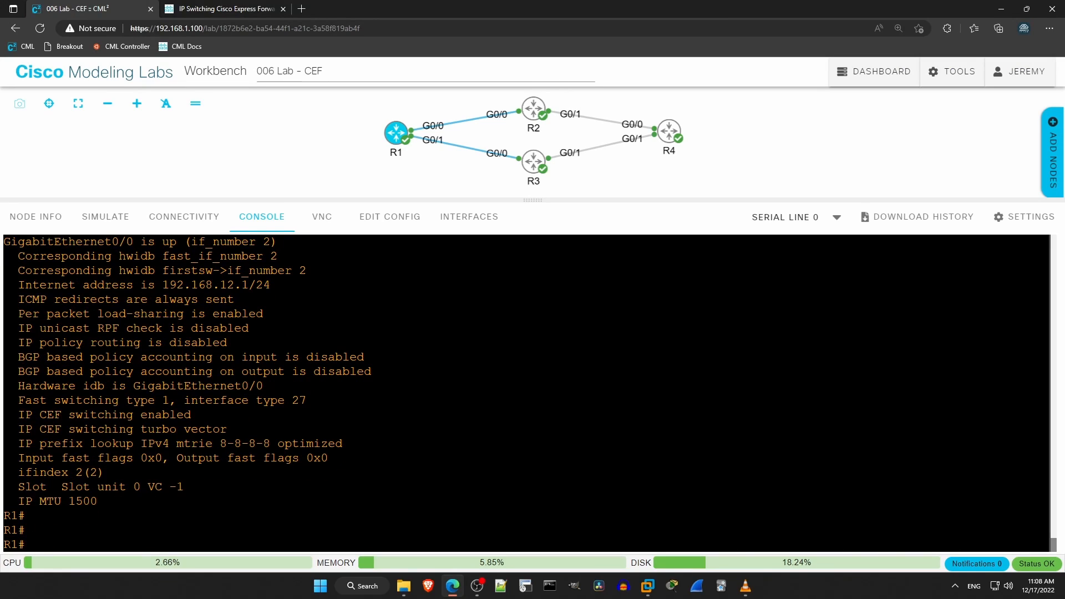
left_click_drag(271, 314, 18, 314)
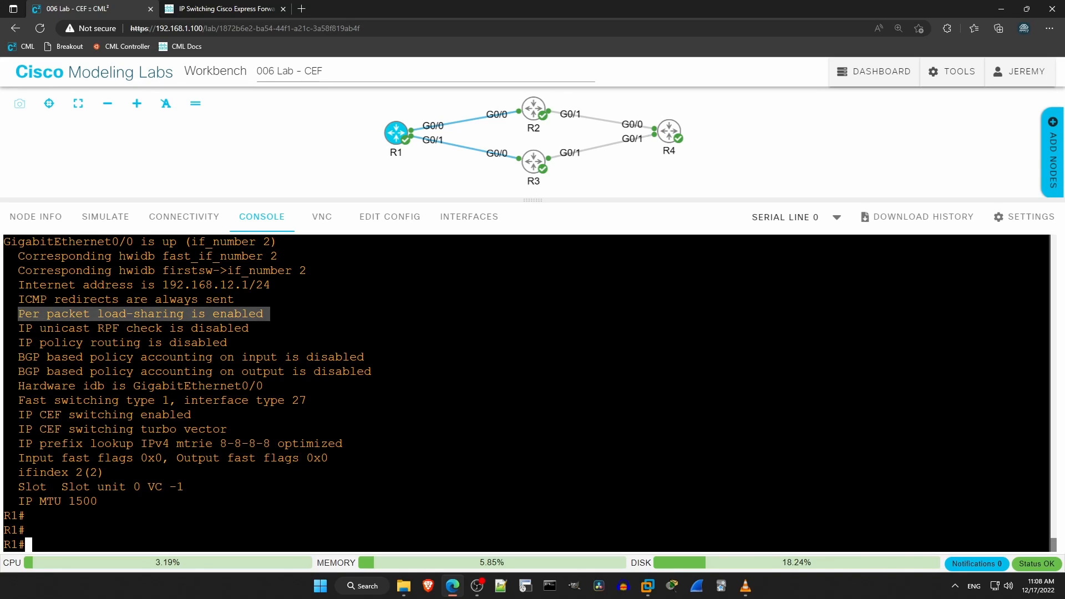
left_click(533, 416)
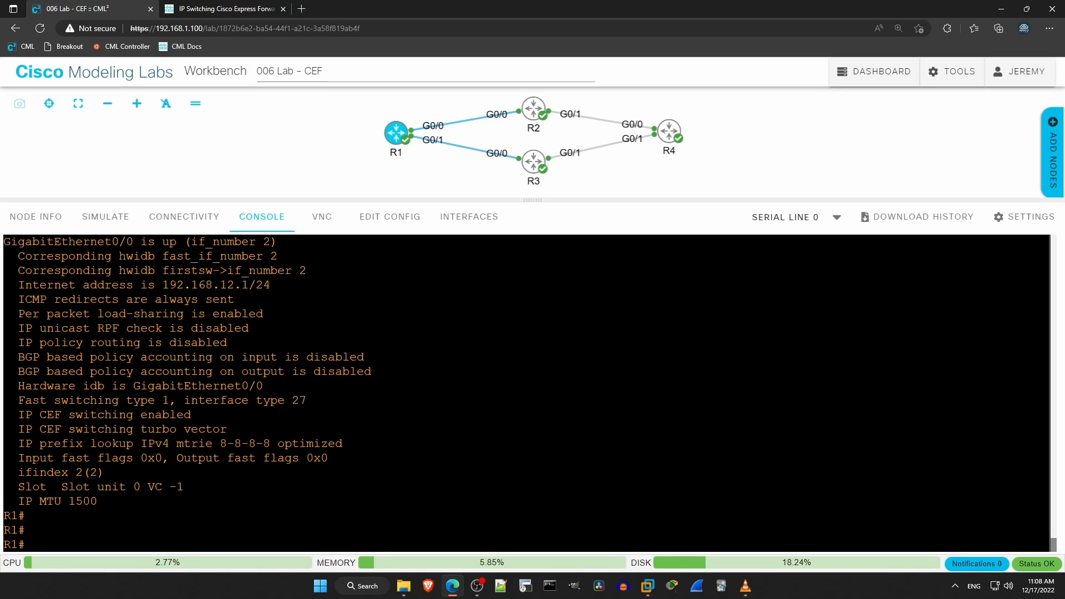
type("show run al")
type("l | i")
type(" algori")
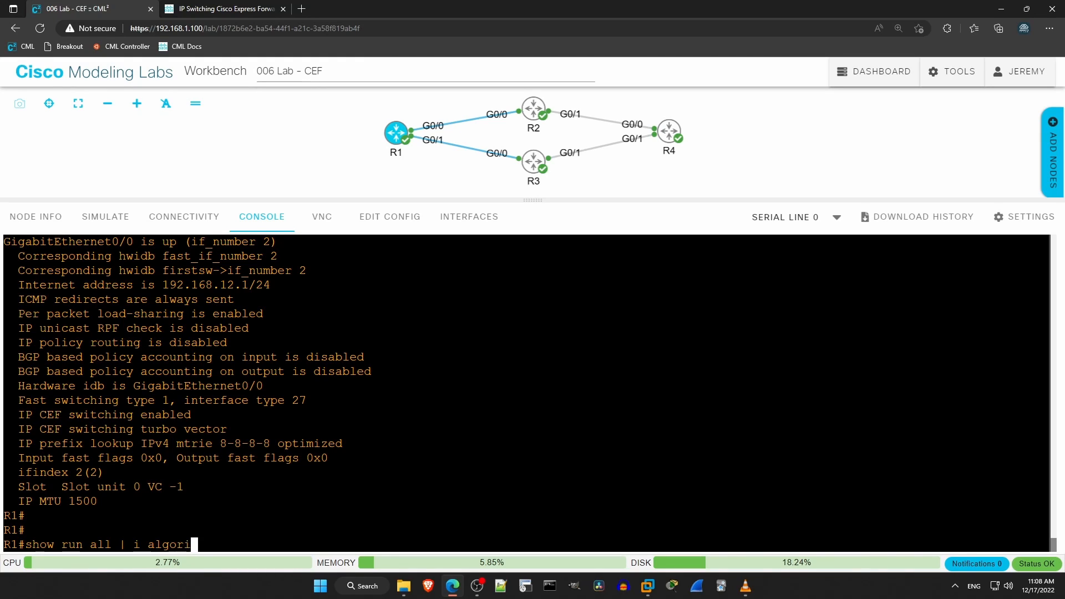
type("thm")
- Run 'show run all | i algorithm' and pick out the ip cef load-sharing algorithm value 'universal'
key("Return")
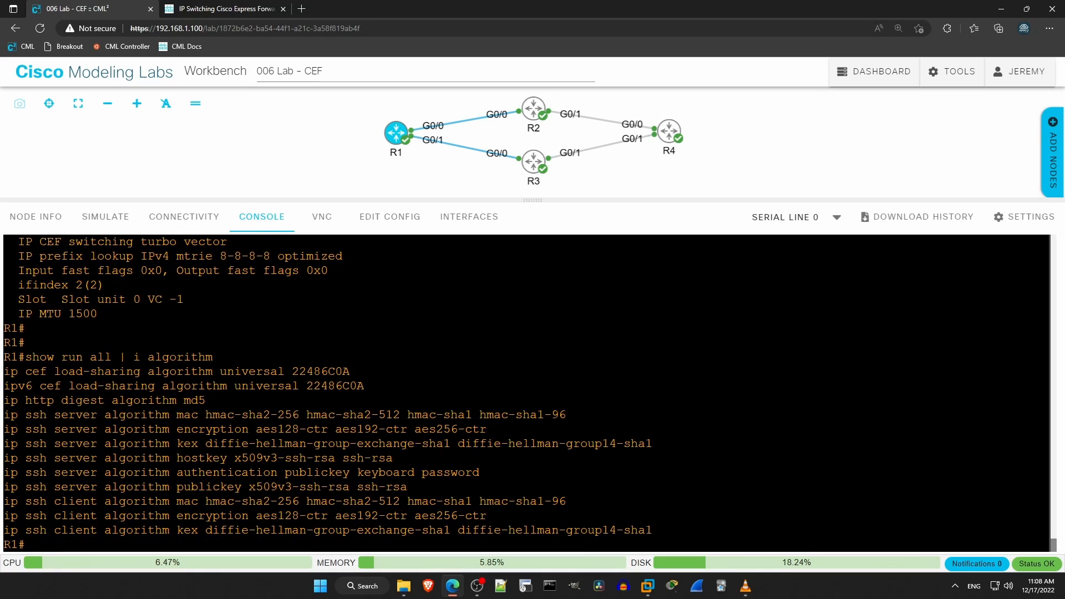
left_click_drag(4, 371, 393, 371)
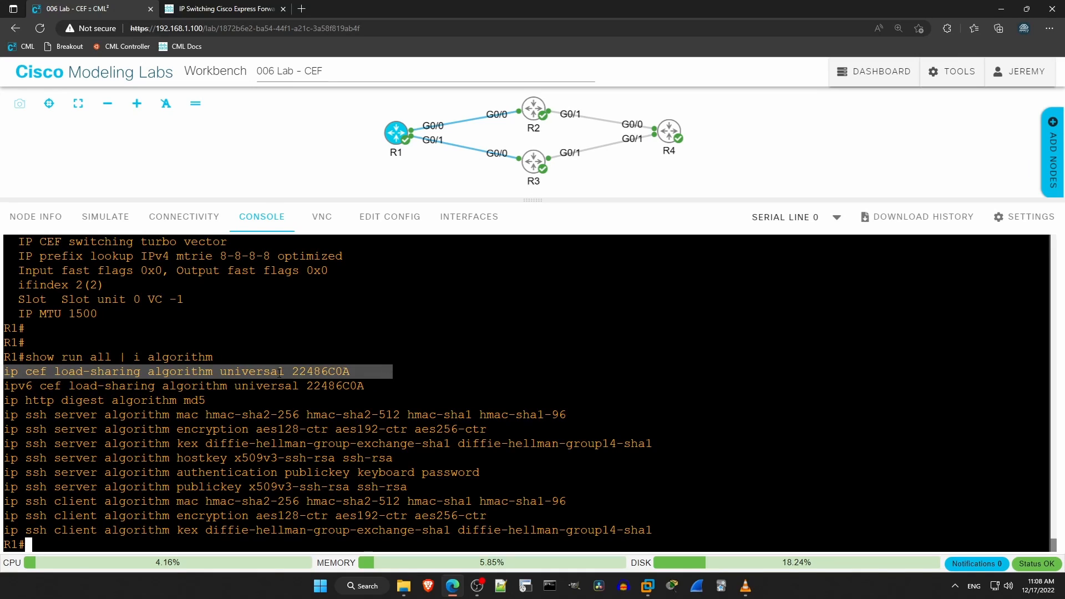
left_click(499, 333)
left_click_drag(220, 371, 349, 371)
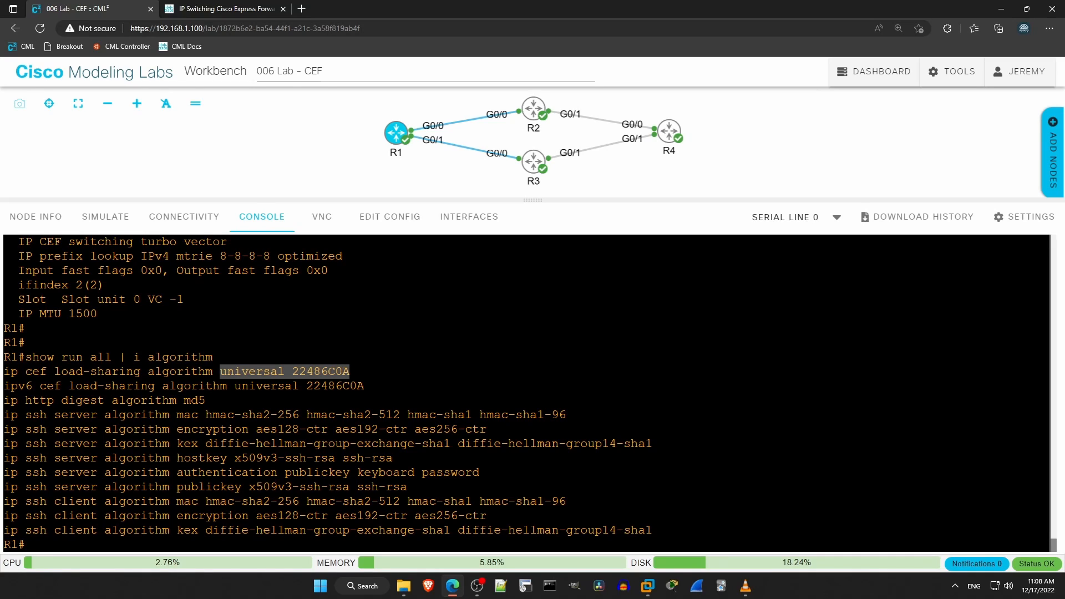
left_click(221, 371)
left_click_drag(220, 372, 285, 372)
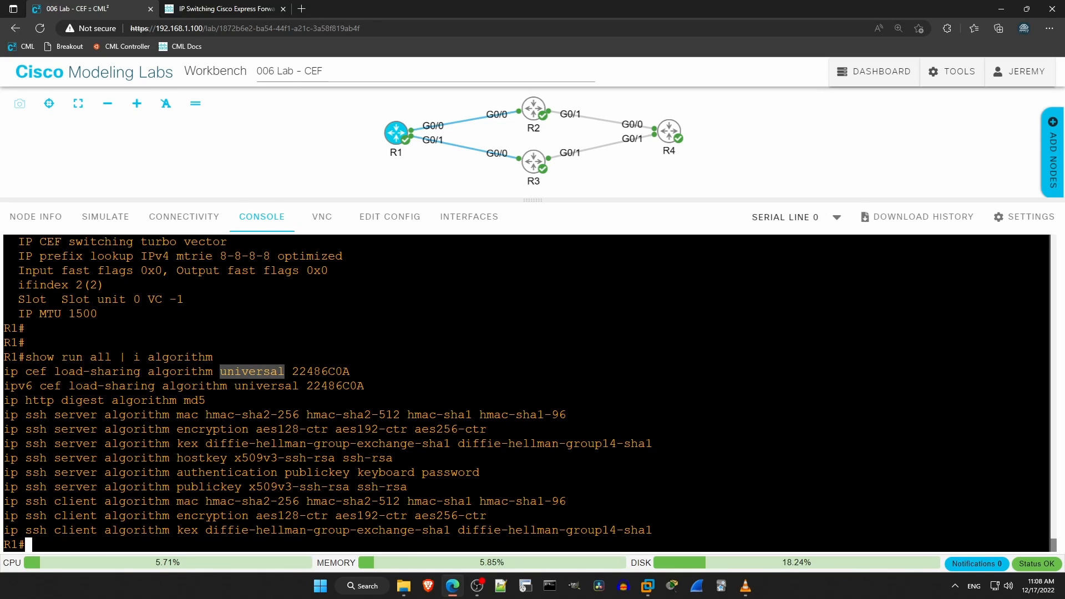
left_click(533, 466)
type("conf t")
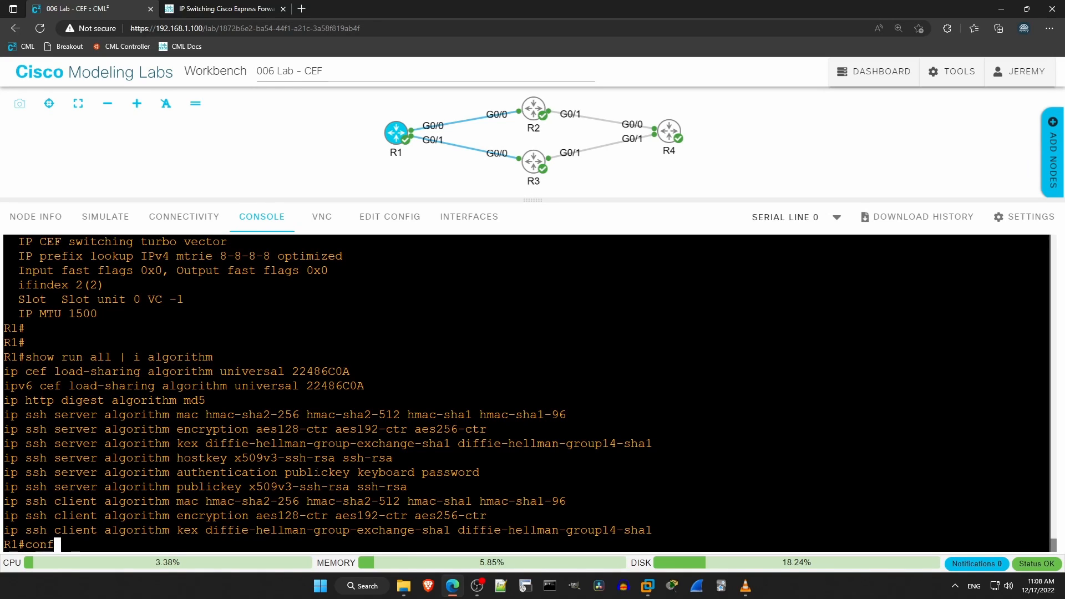
- Enter configuration mode and query 'ip cef load-sharing algorithm ?' for available options
key("Return")
type("ip cef ")
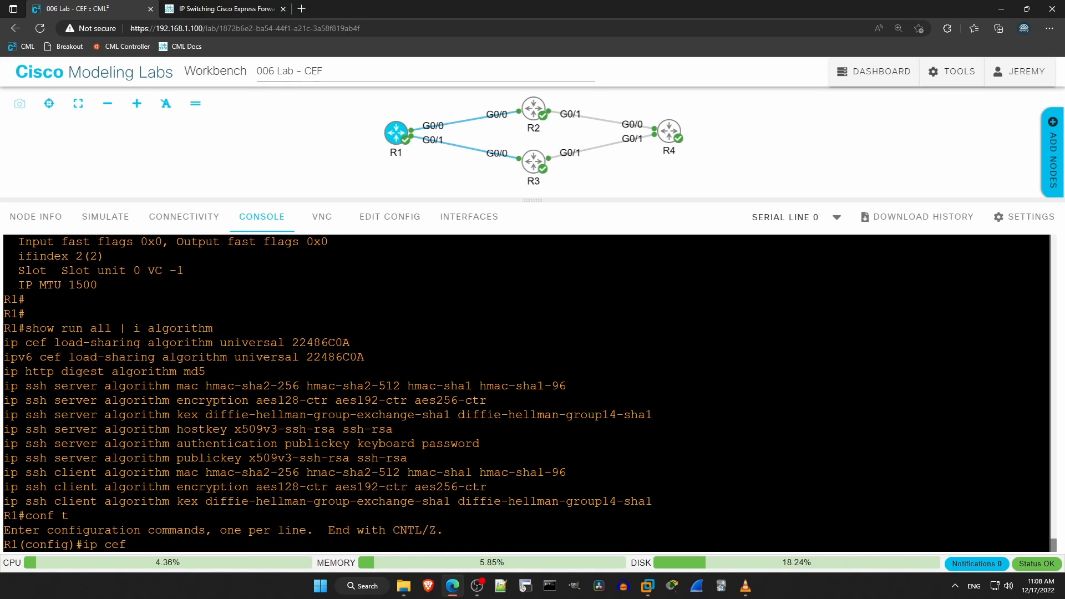
type("load")
key("Tab")
type("algo")
key("Tab")
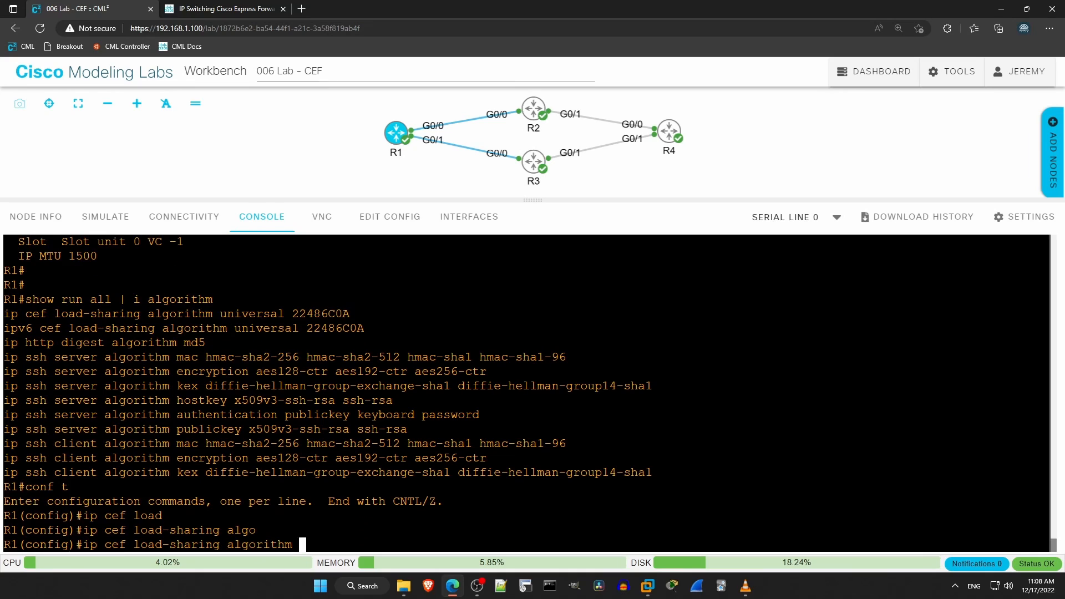
type("?")
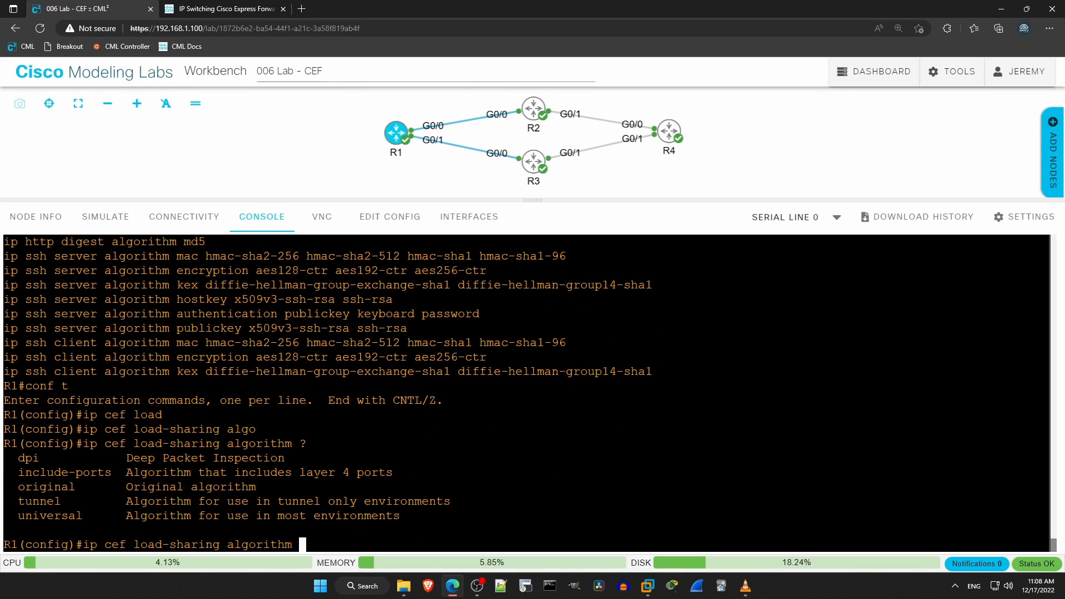
- Pick out each listed option: universal, tunnel, original, include-ports and dpi Deep Packet Inspection
left_click_drag(18, 516, 392, 516)
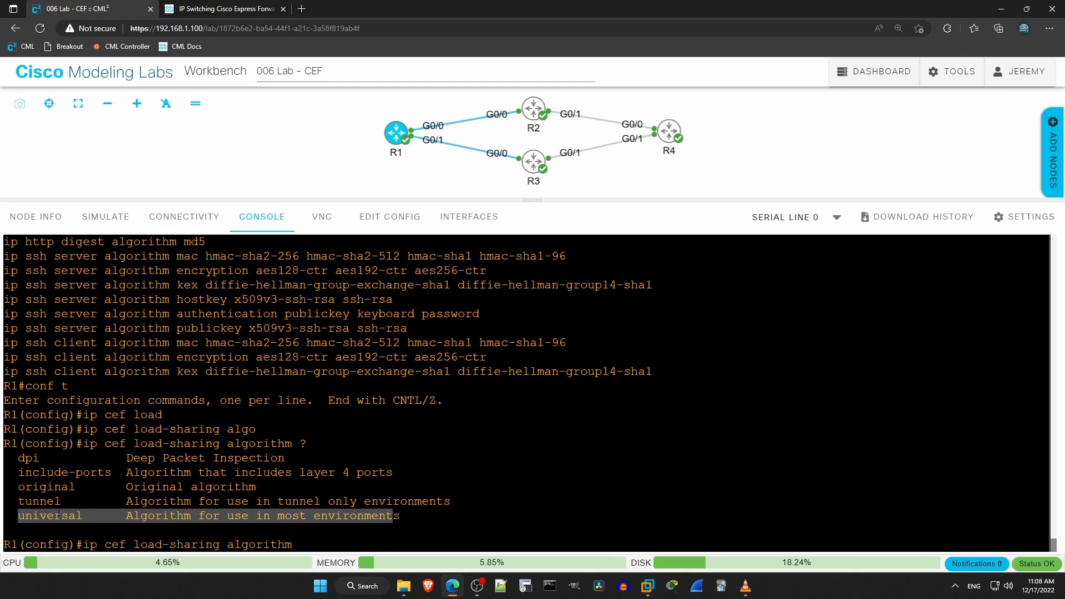
left_click(500, 416)
left_click_drag(18, 500, 451, 501)
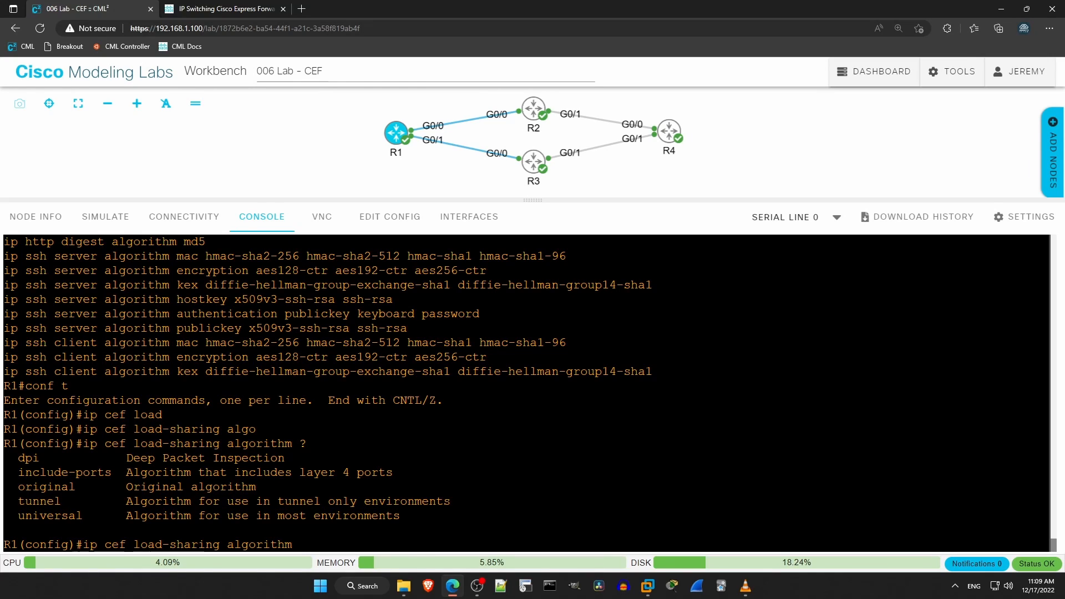
left_click_drag(17, 487, 267, 488)
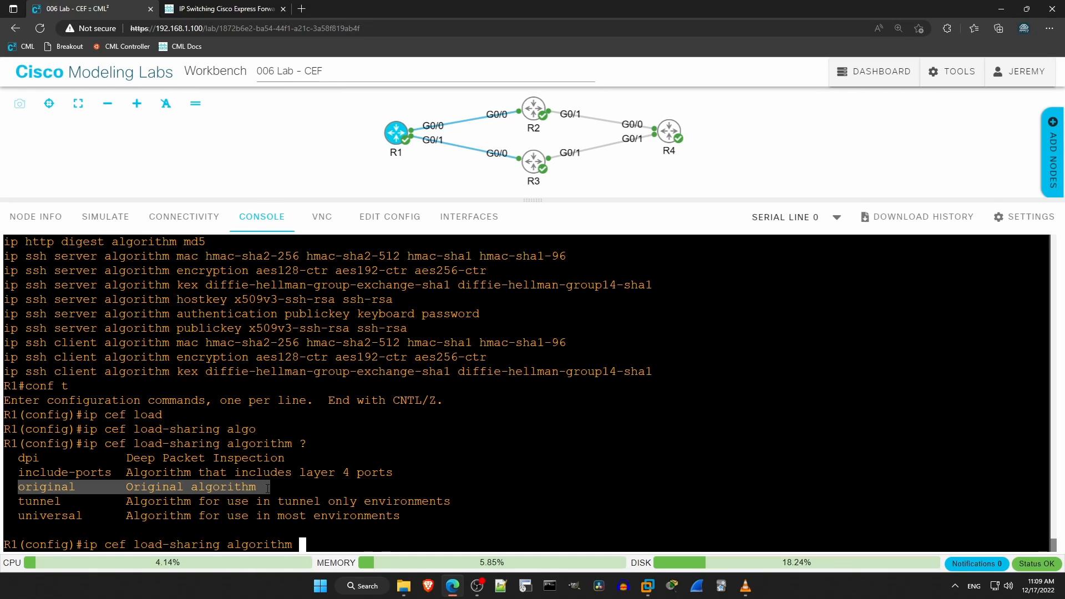
left_click(269, 488)
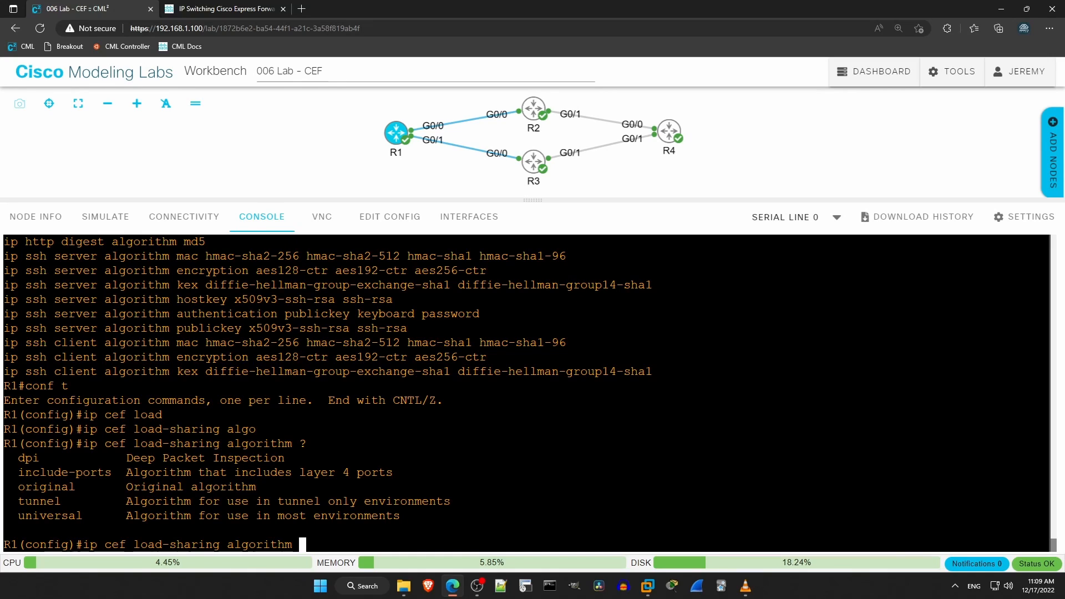
left_click_drag(168, 471, 393, 472)
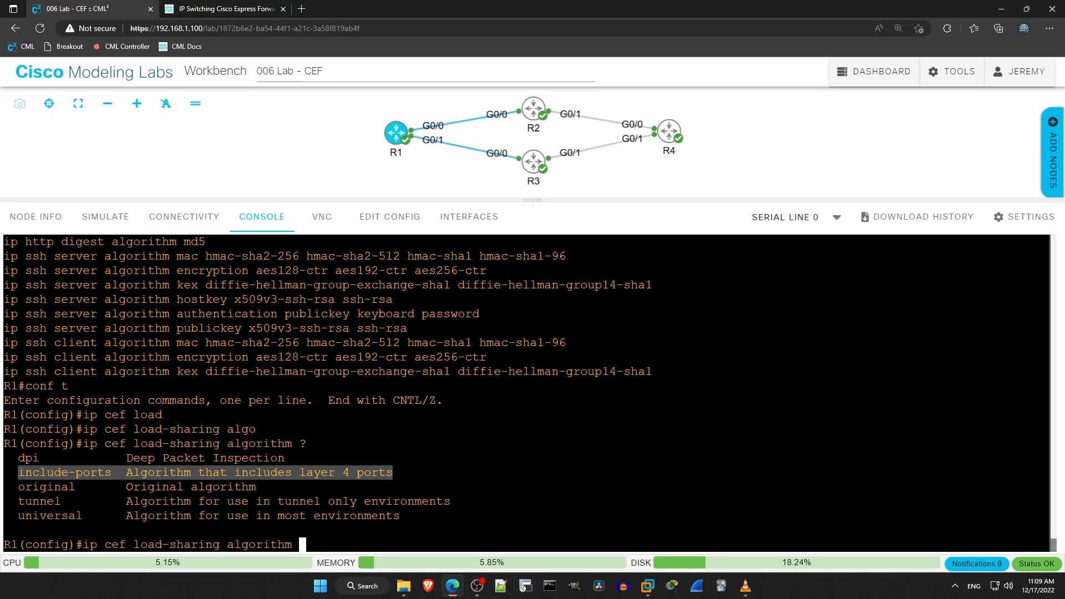
left_click(533, 416)
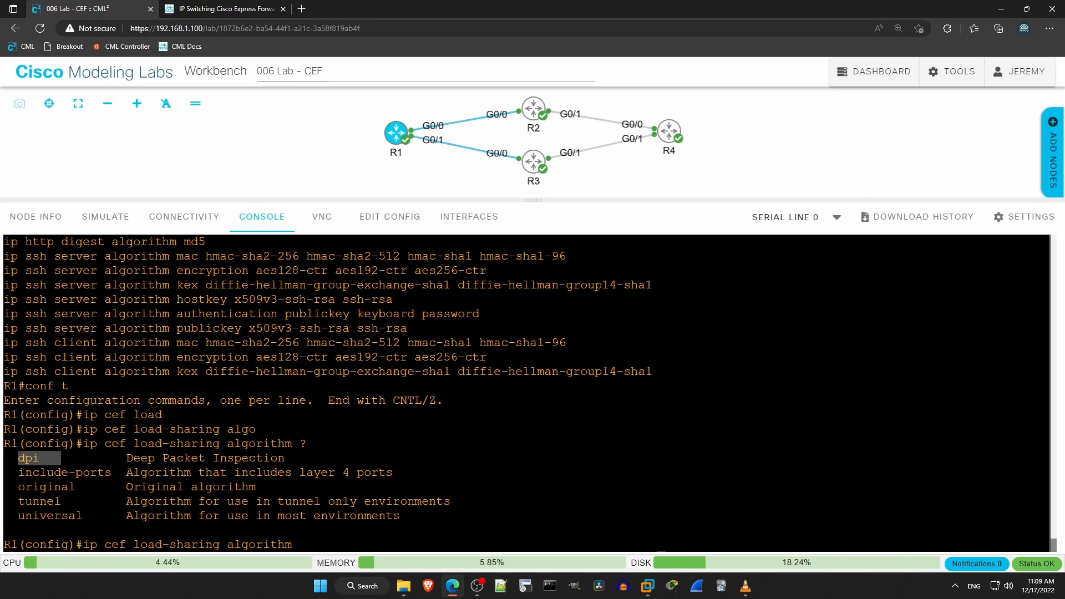
left_click_drag(18, 457, 285, 458)
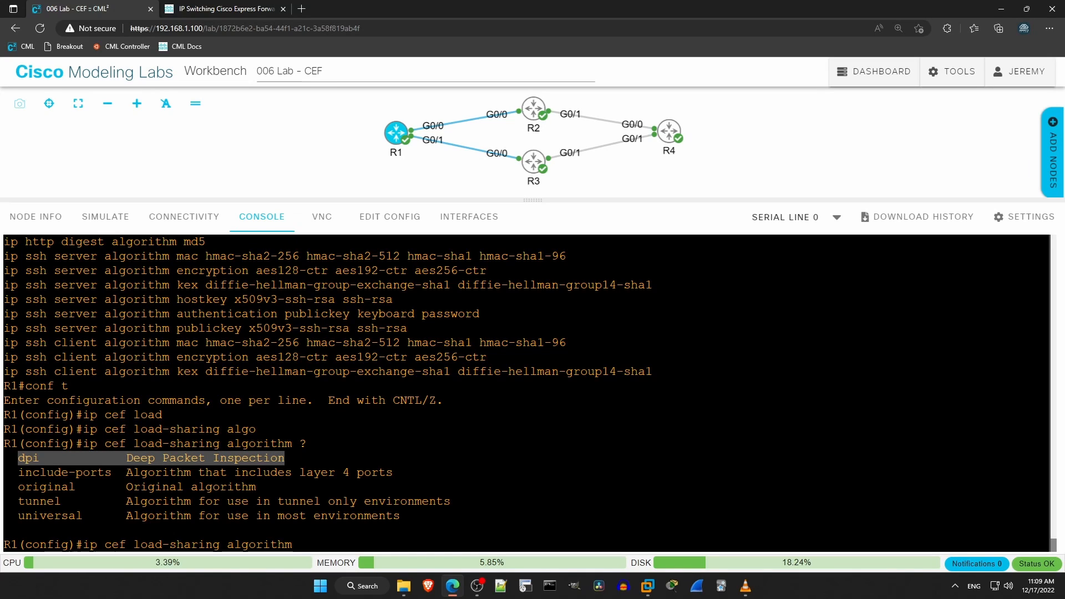
left_click(322, 177)
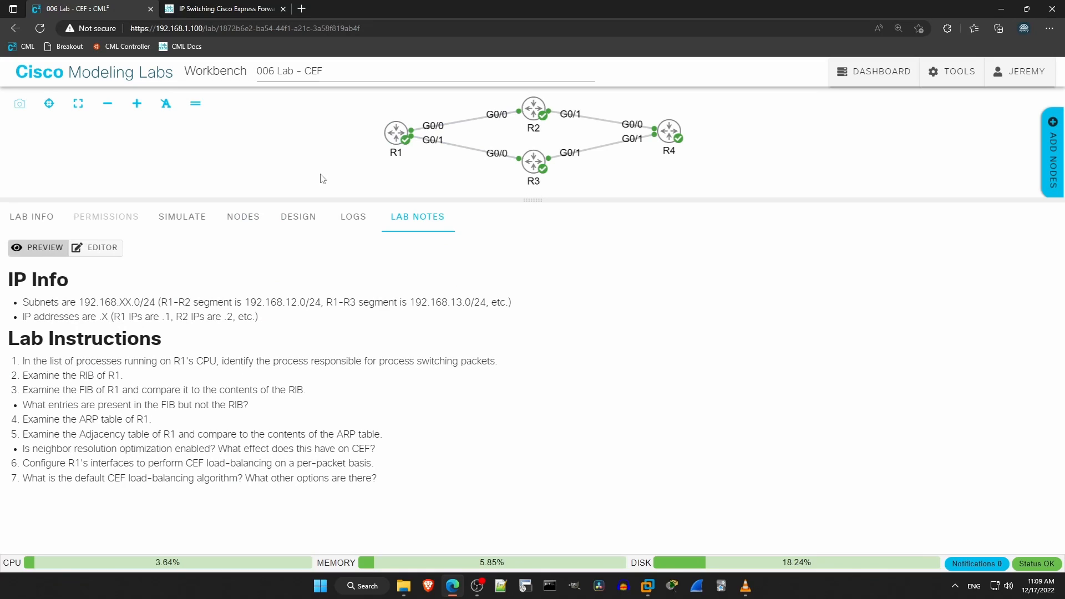